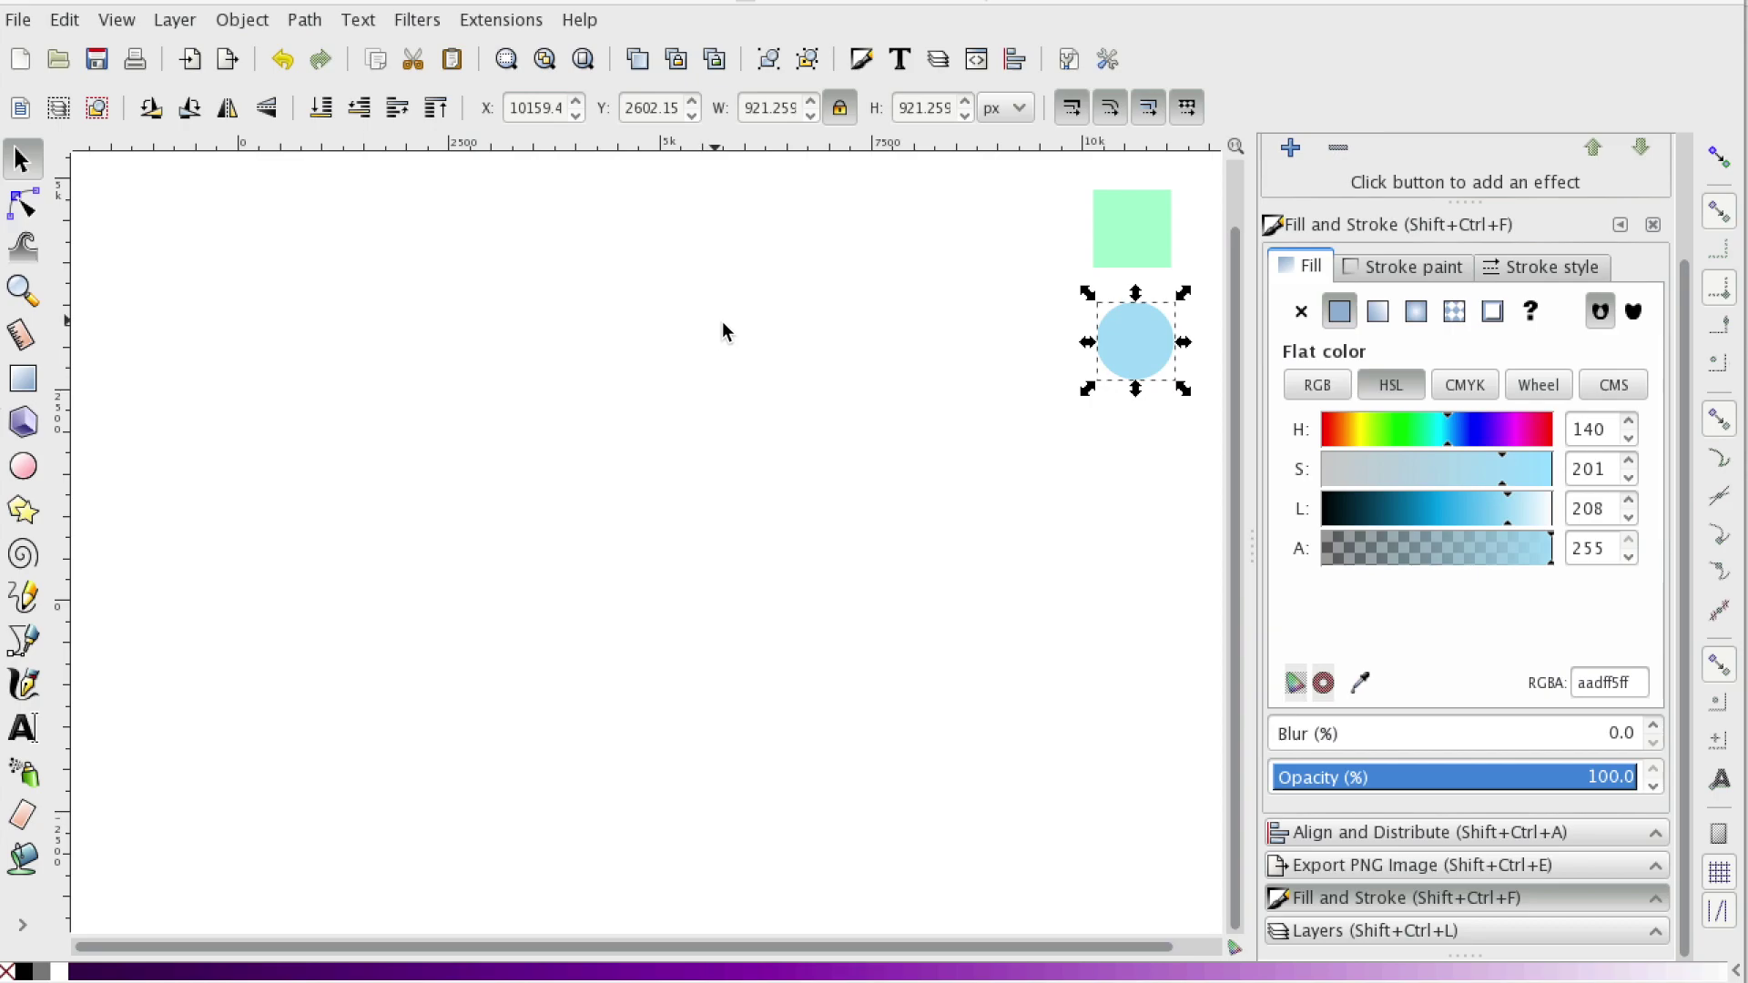
# Step: Inspect the Interpolate extension's settings, then close them without applying
pyautogui.click(502, 22)
pyautogui.moveTo(583, 242)
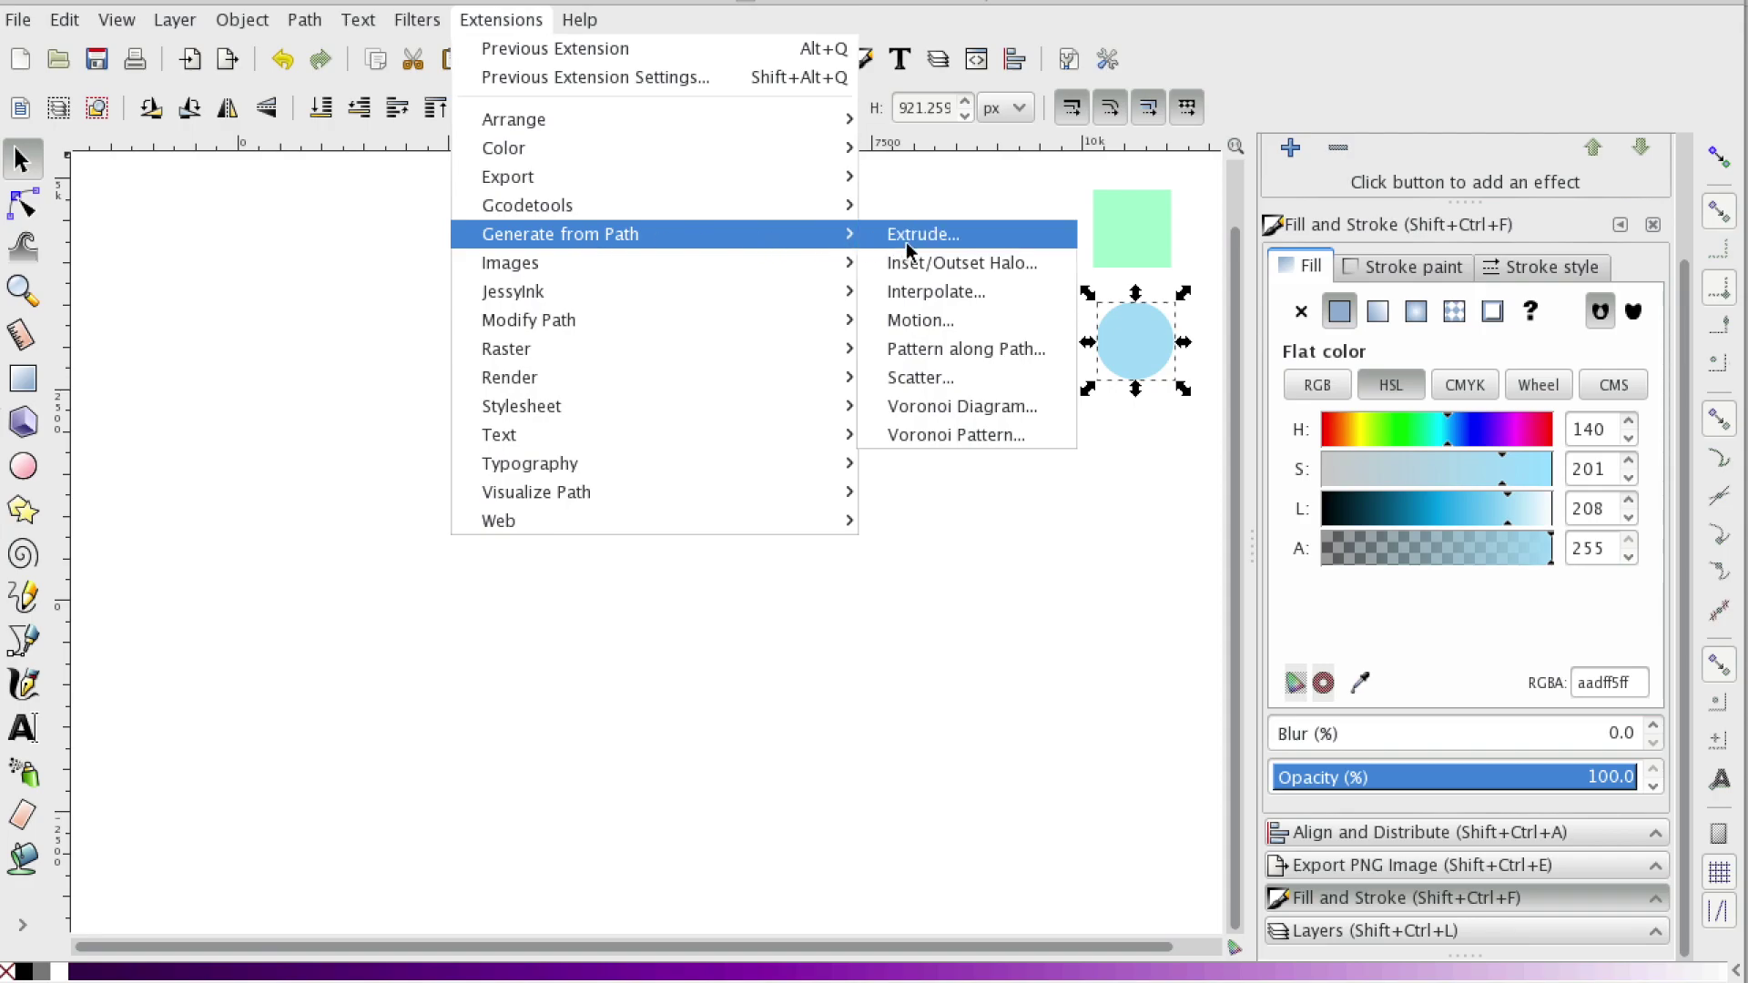
pyautogui.click(928, 296)
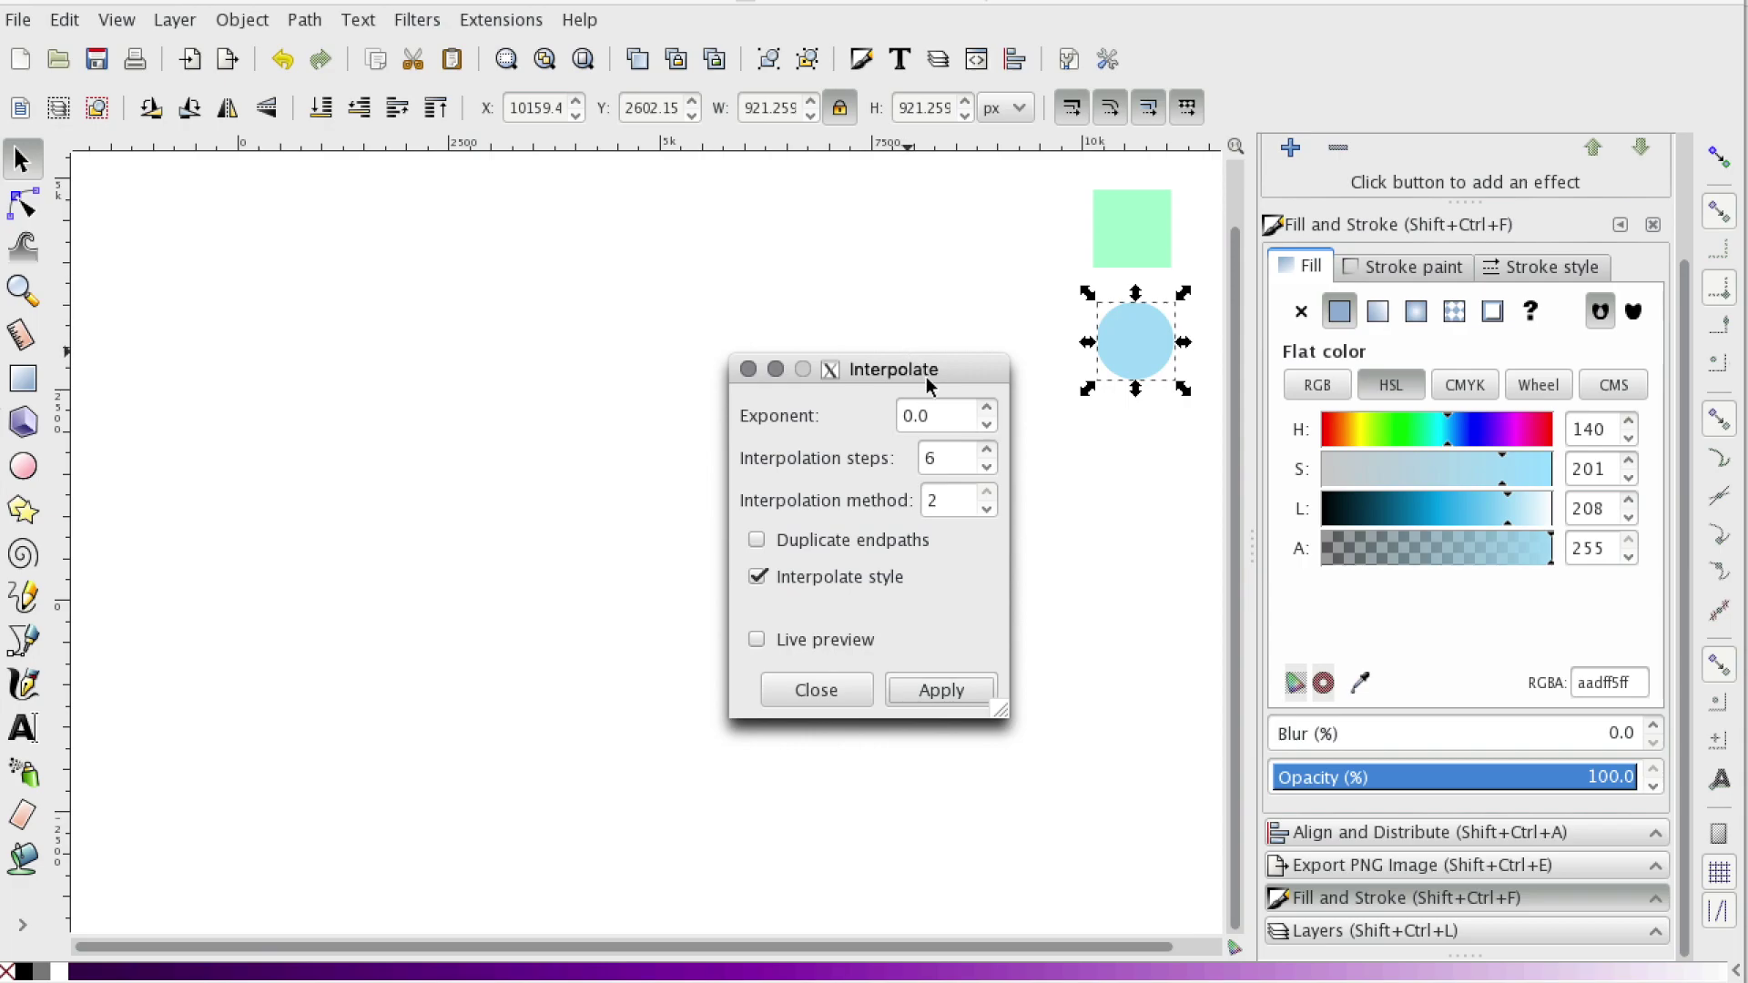
pyautogui.moveTo(925, 374); pyautogui.dragTo(869, 234)
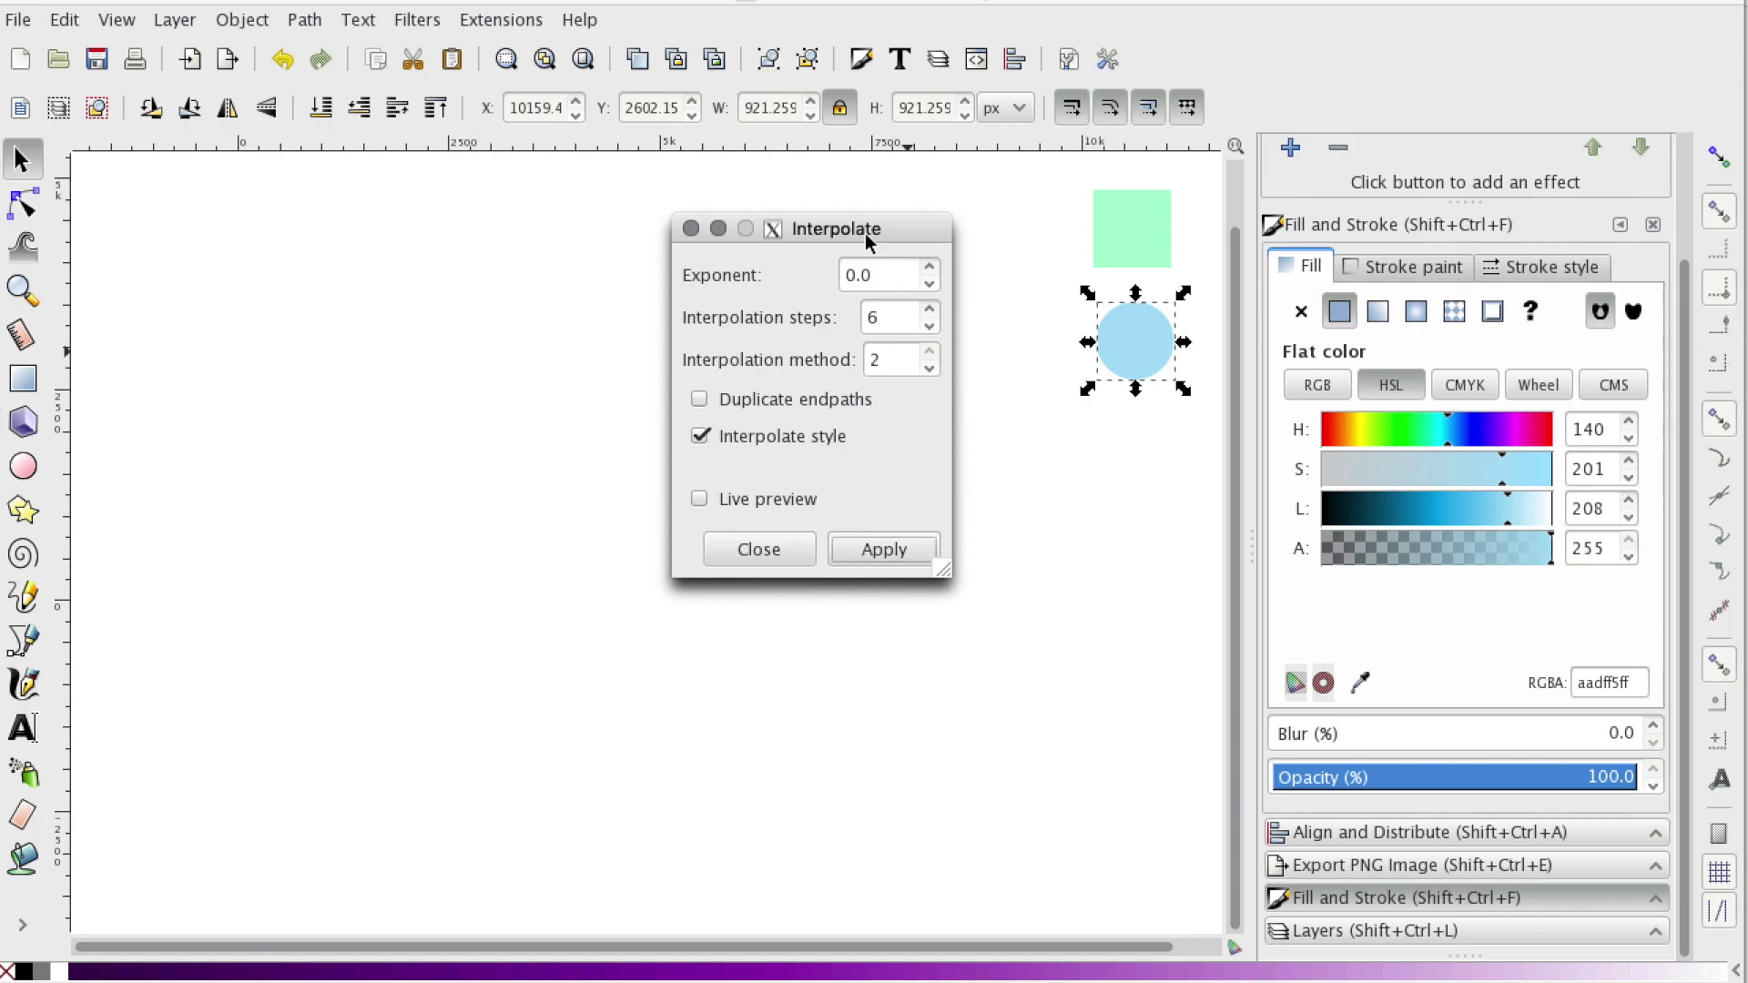
pyautogui.click(690, 227)
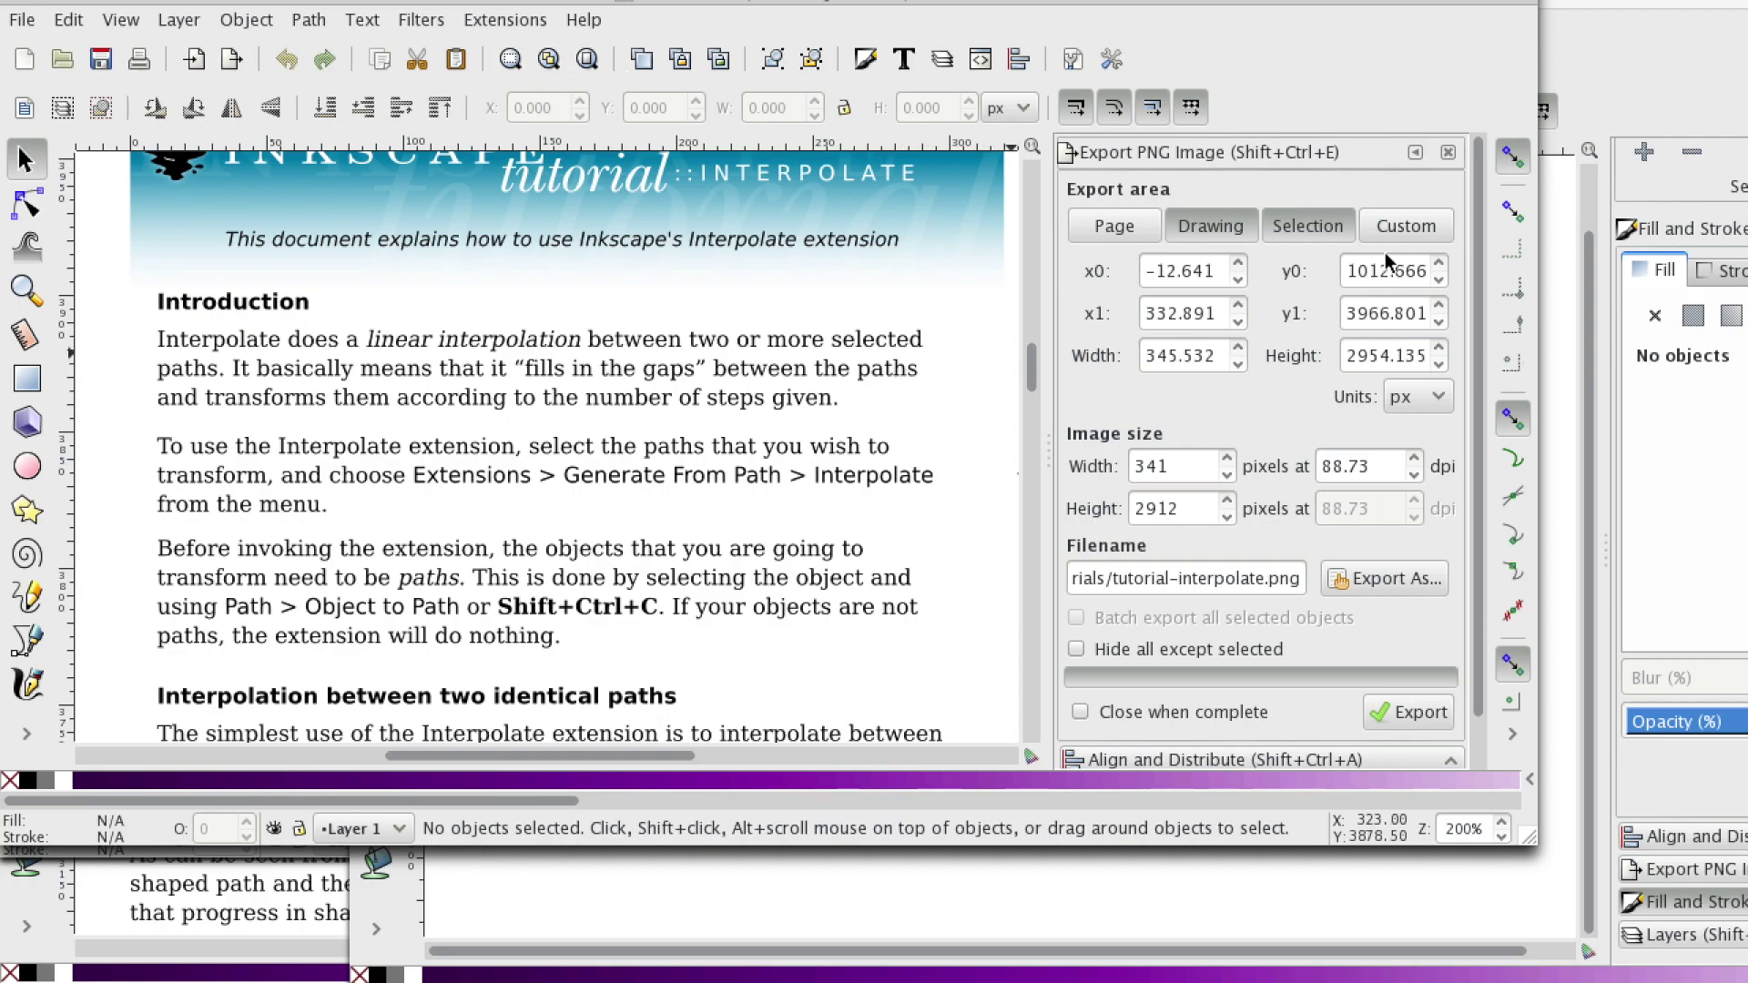
# Step: Open the built-in Interpolate tutorial from the Help menu
pyautogui.click(582, 20)
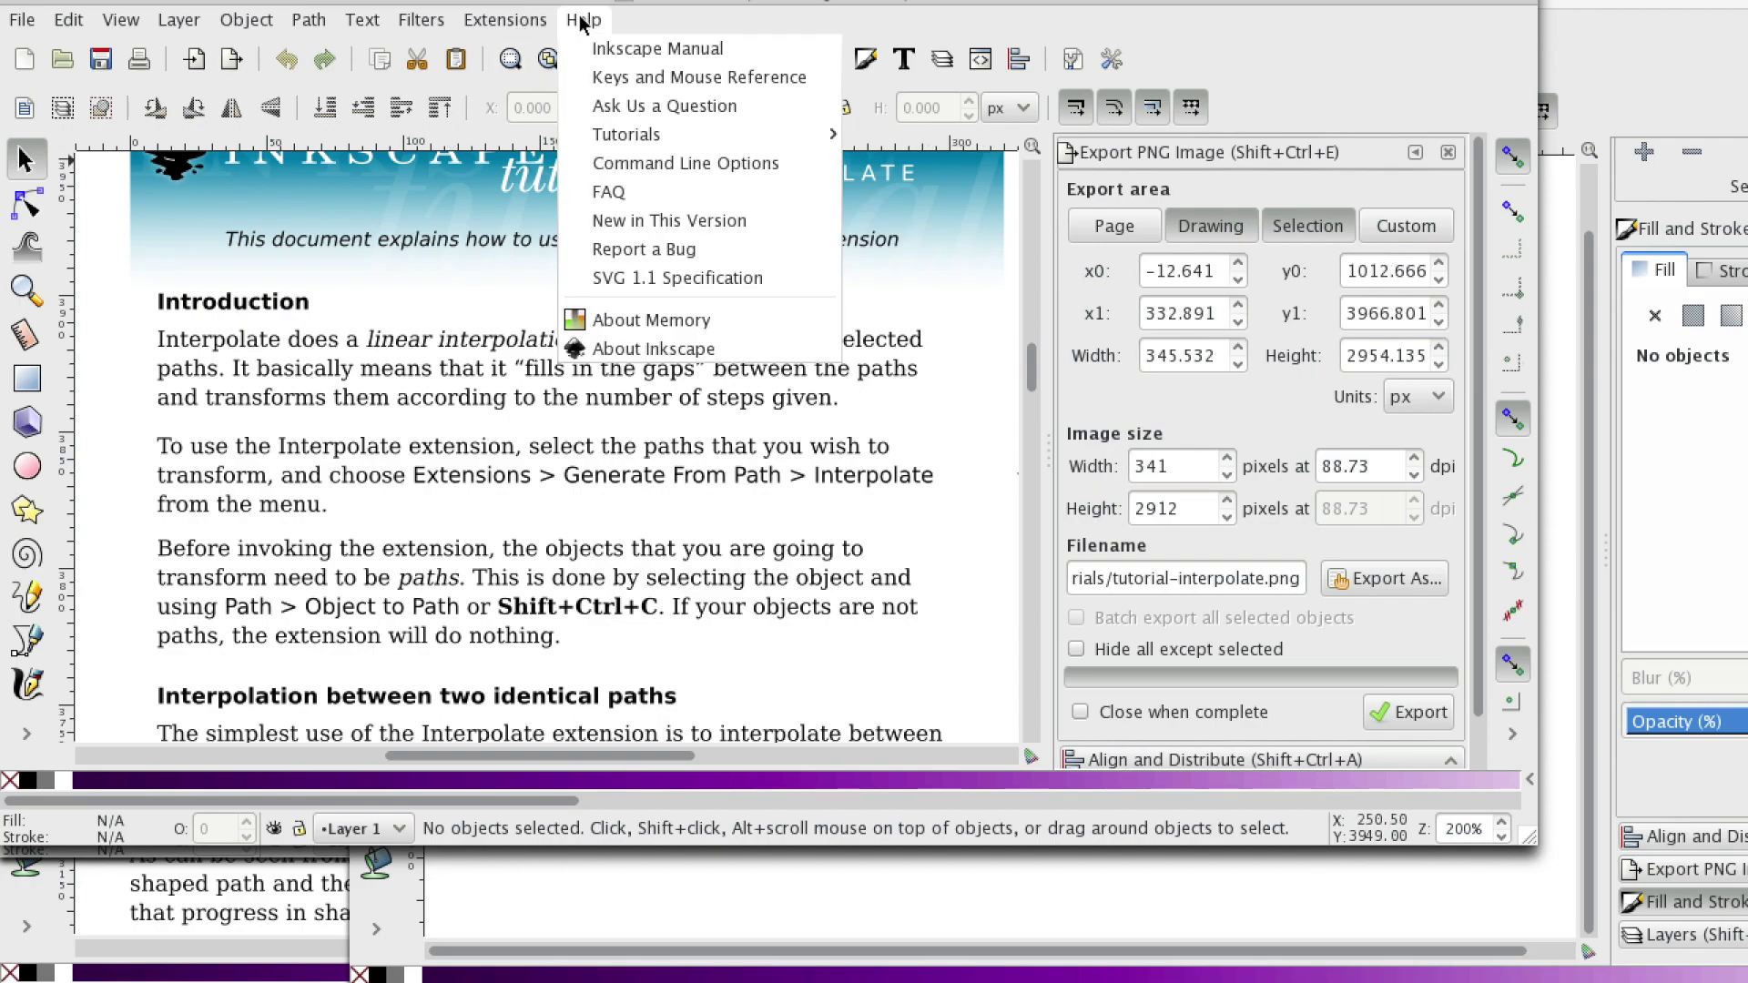
pyautogui.moveTo(605, 135)
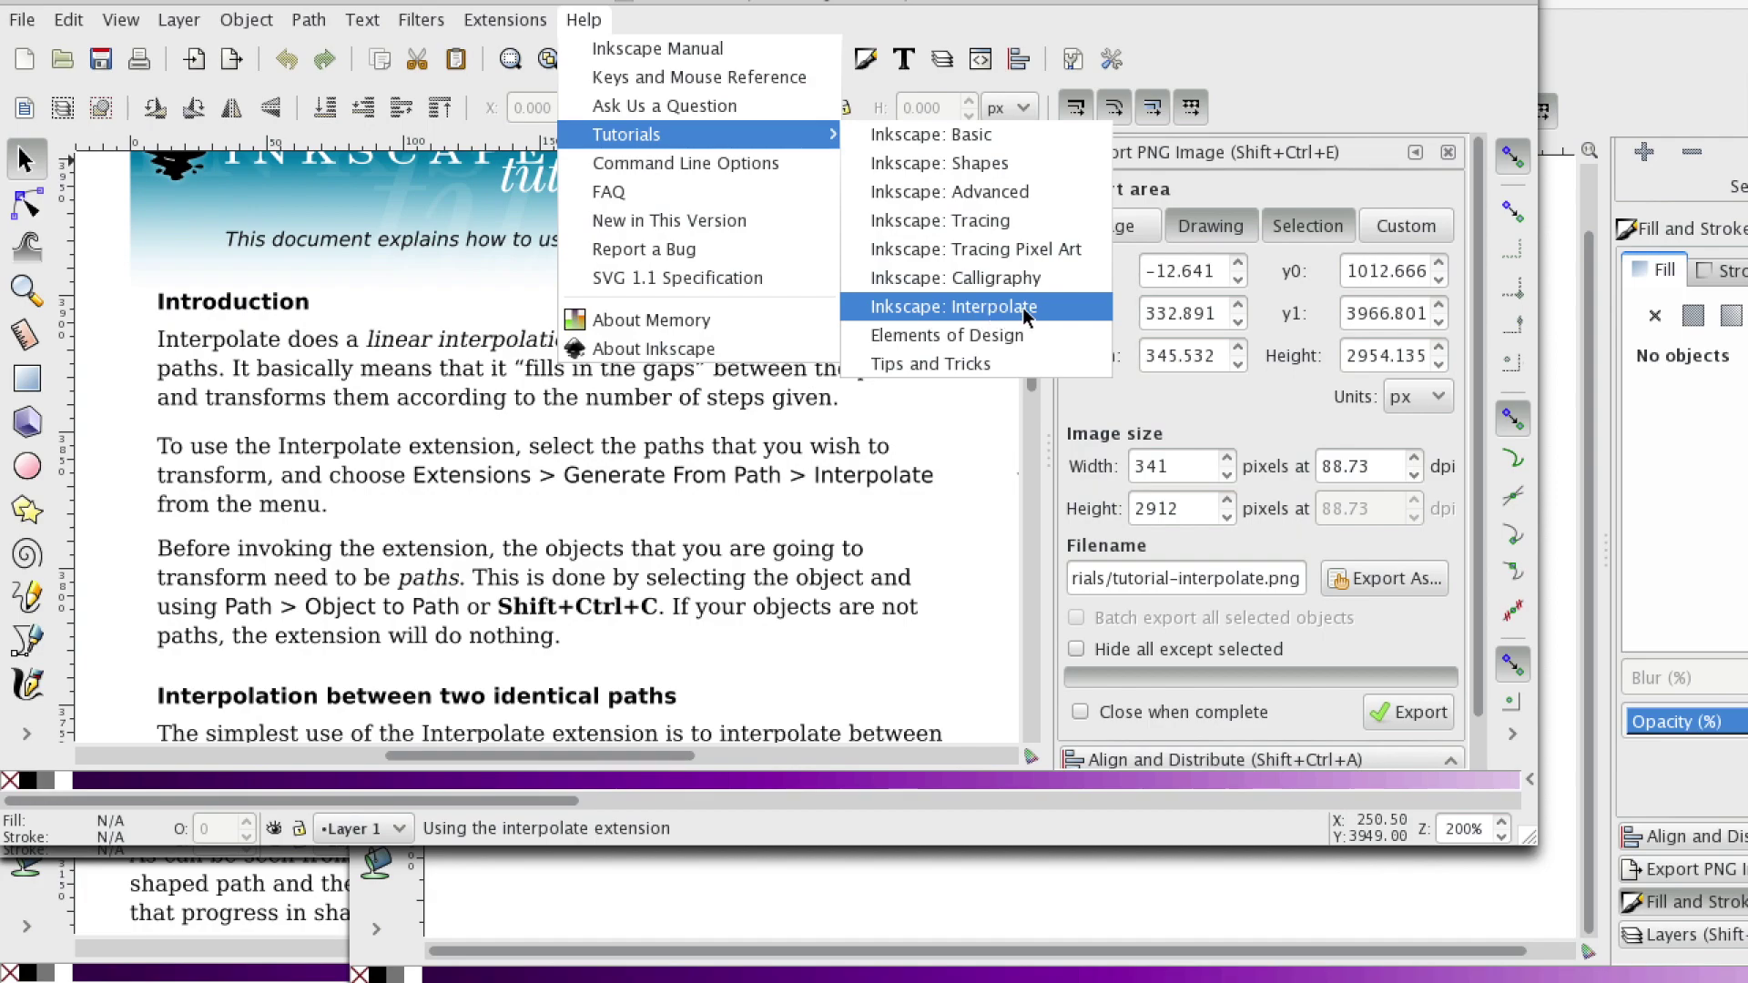
pyautogui.click(967, 310)
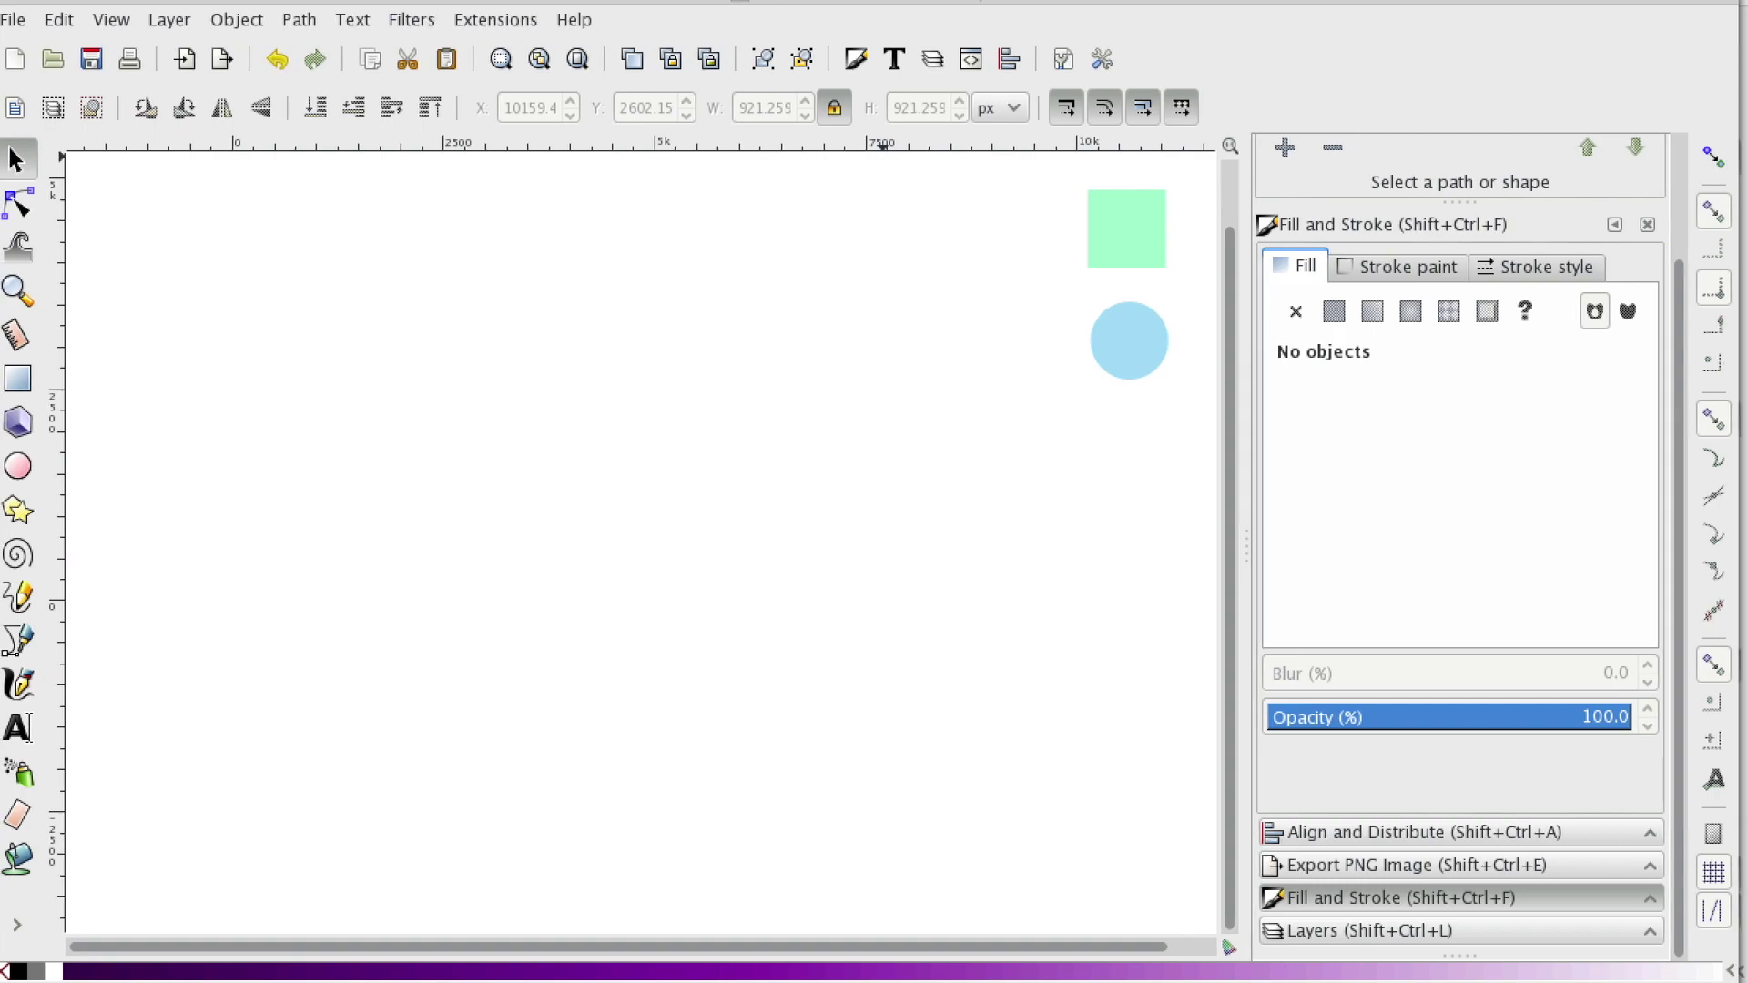
# Step: Draw a green square on the left of the canvas with sharp, unrounded corners
pyautogui.click(36, 380)
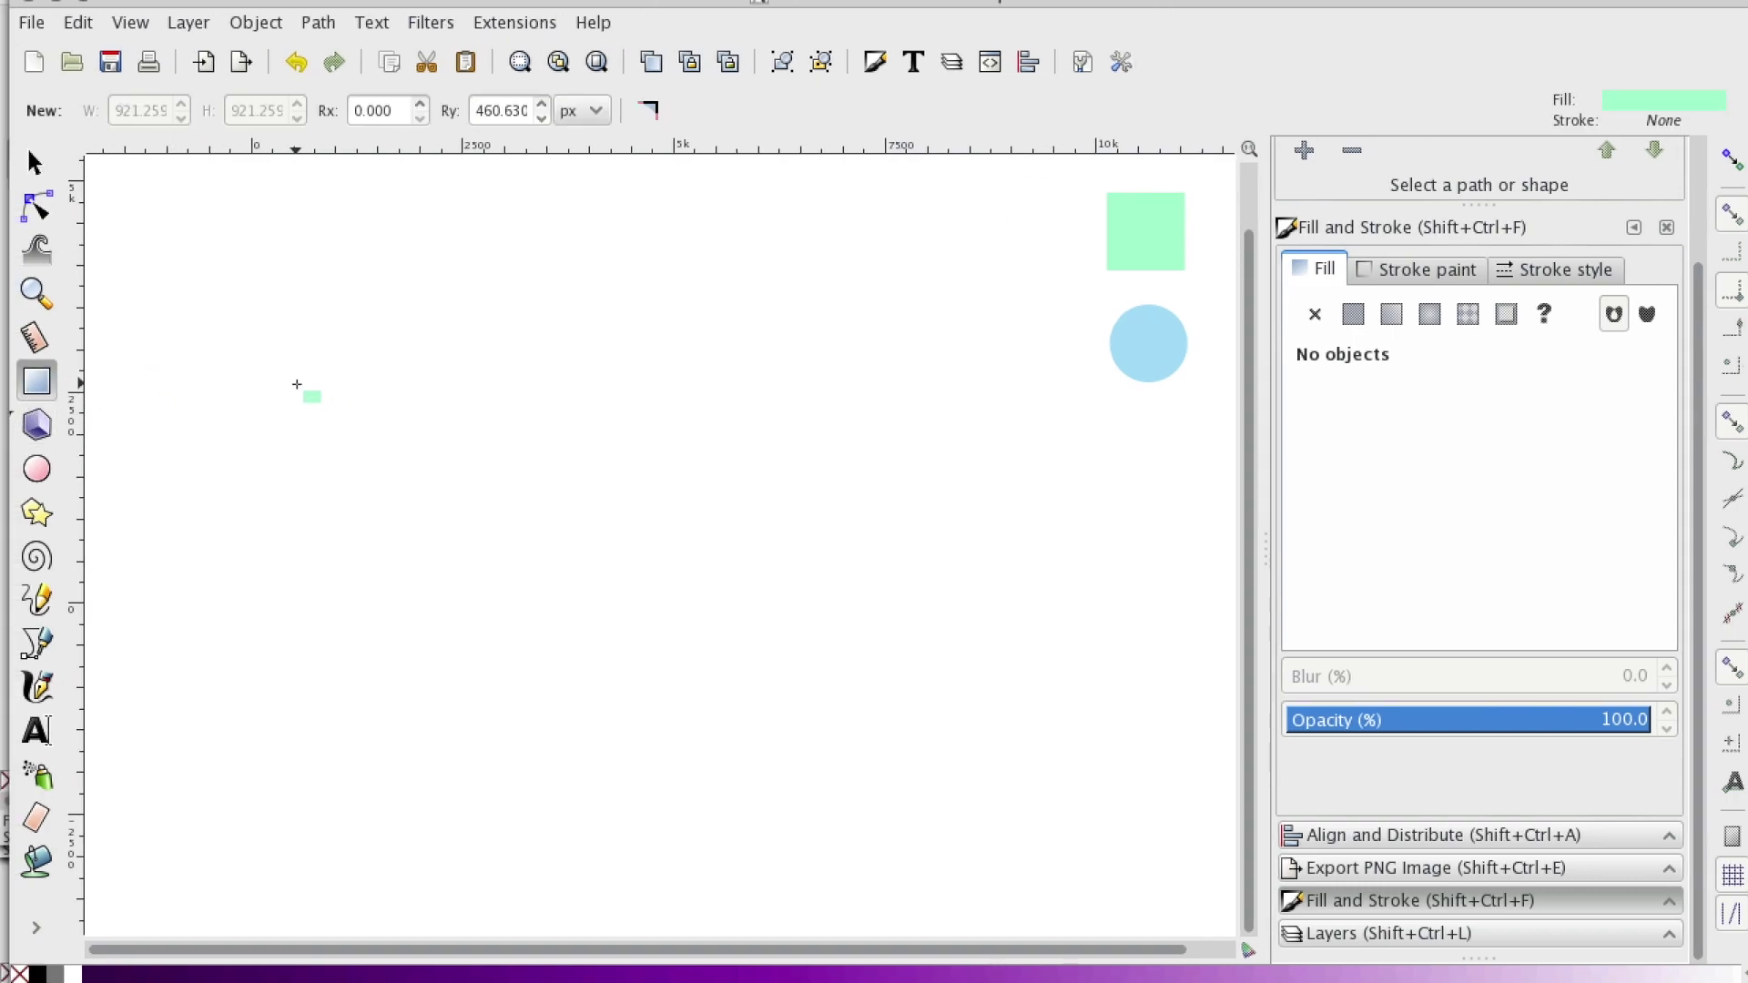
pyautogui.moveTo(296, 385); pyautogui.dragTo(444, 511)
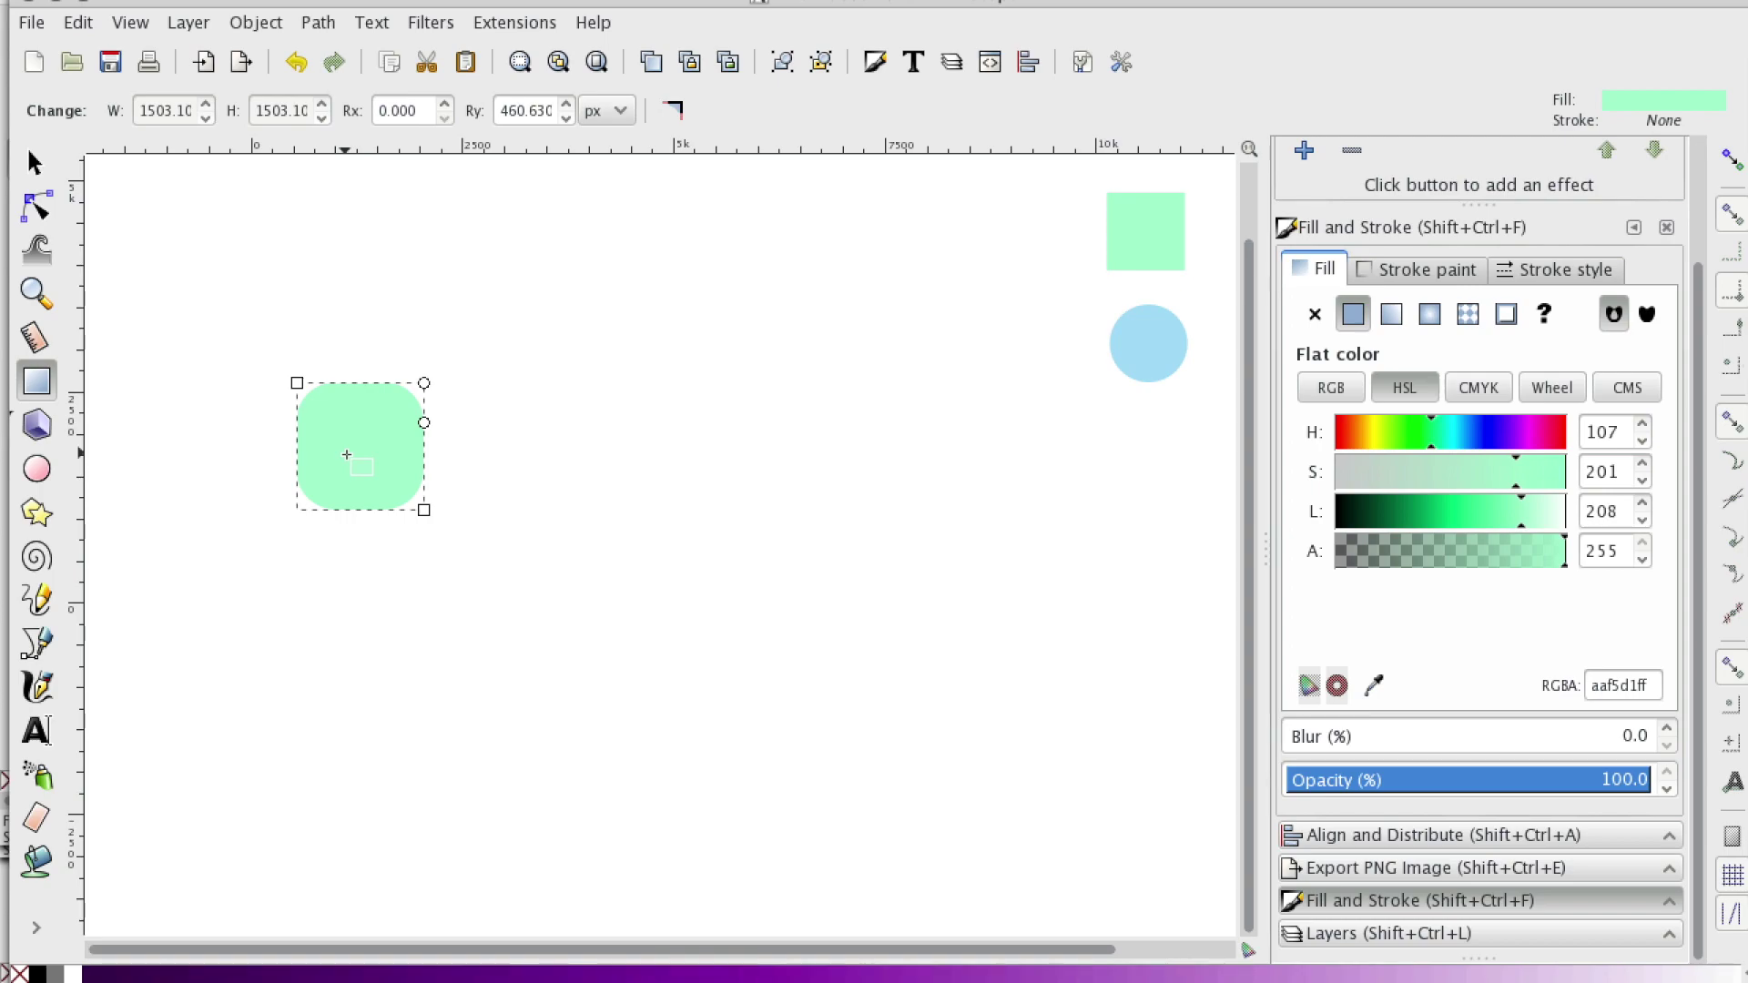
pyautogui.click(36, 207)
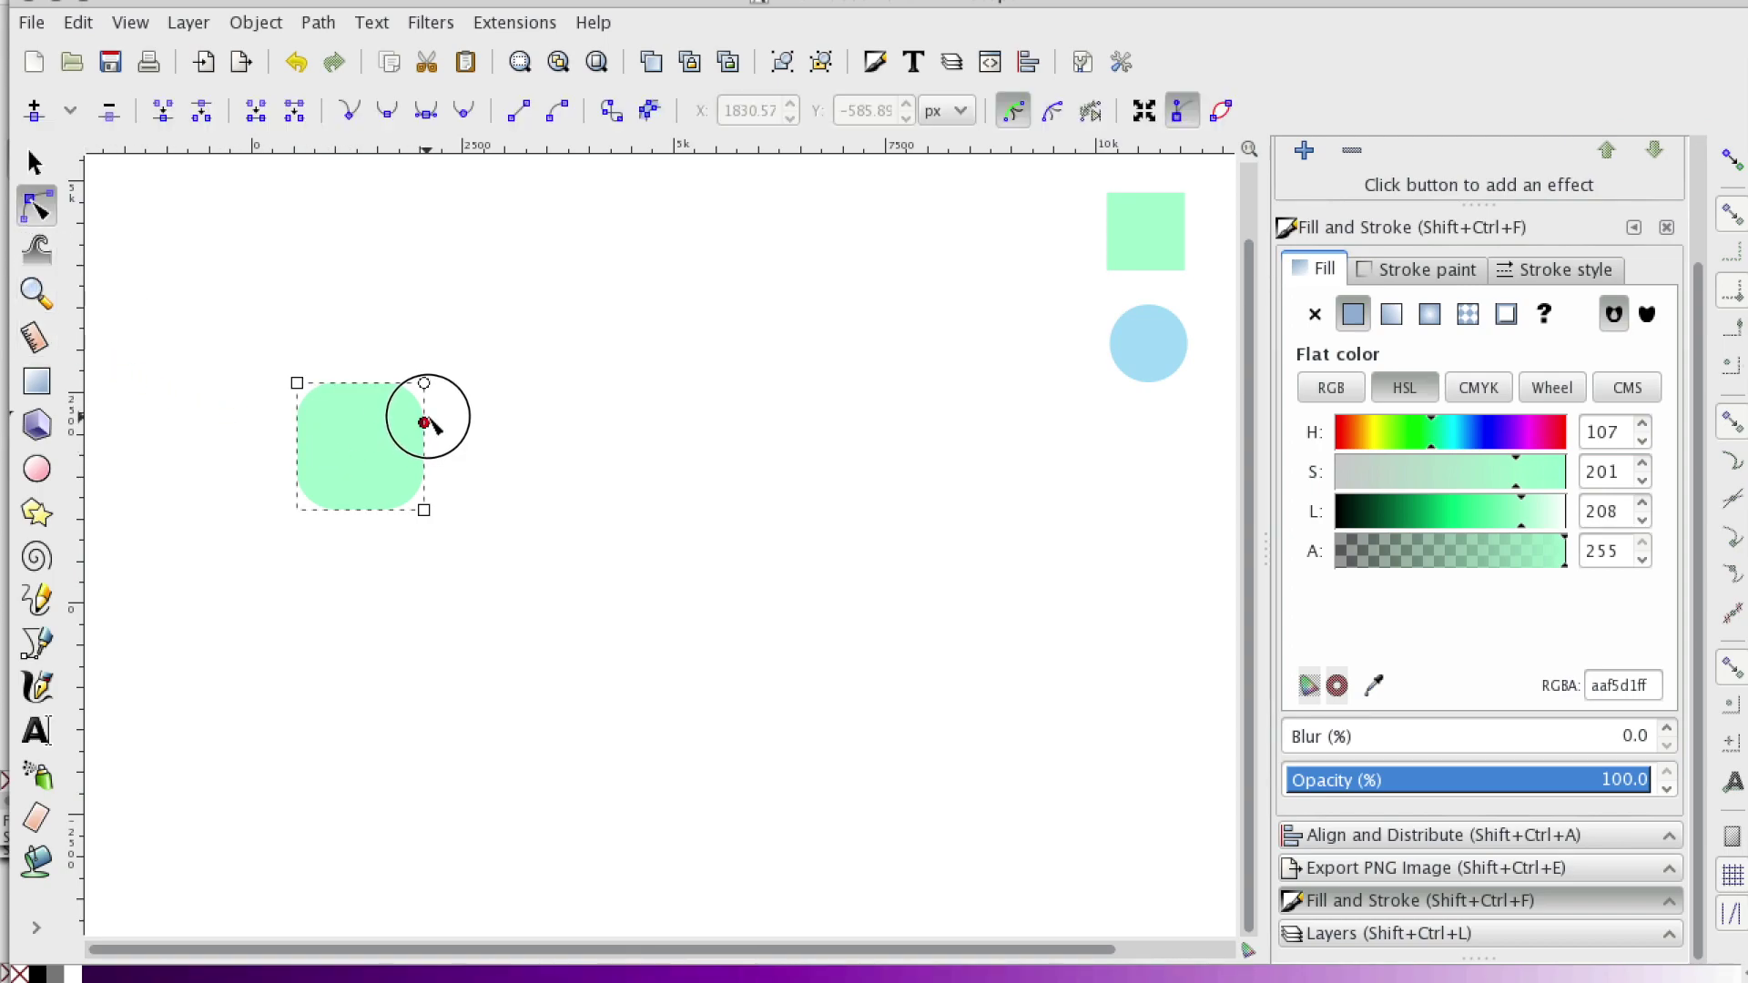
pyautogui.moveTo(424, 422); pyautogui.dragTo(443, 364)
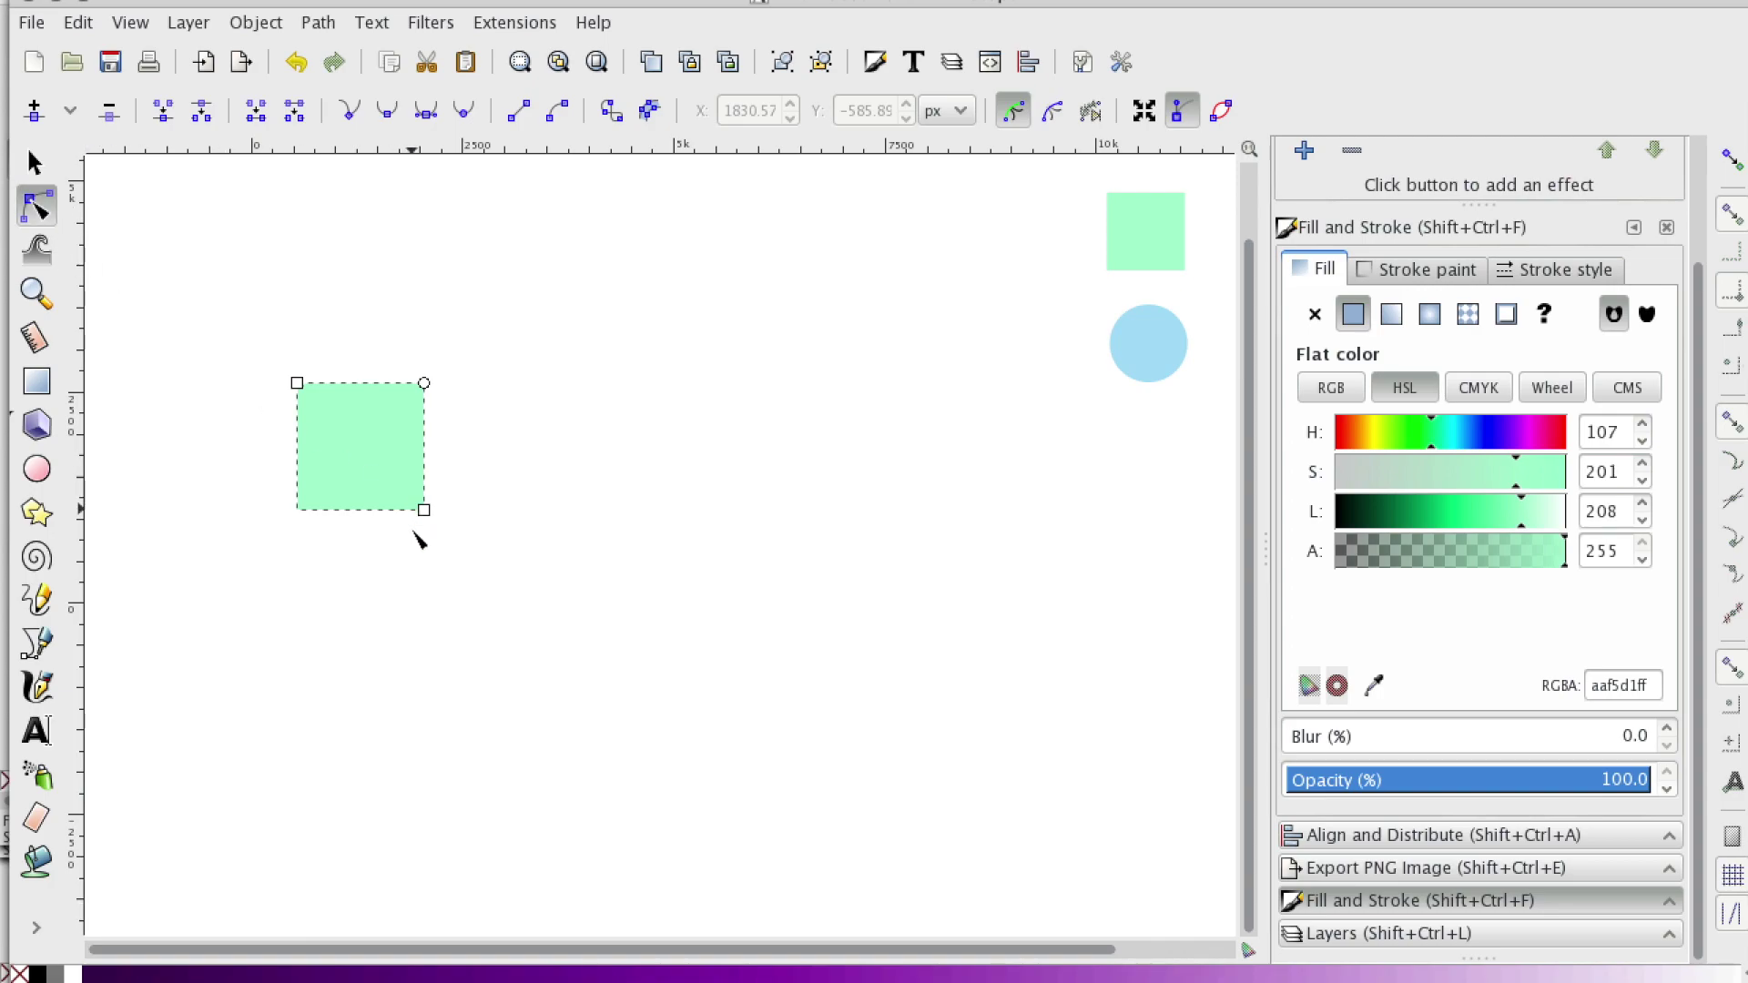
# Step: Draw a green circle near the canvas middle and shift it up and right
pyautogui.click(36, 469)
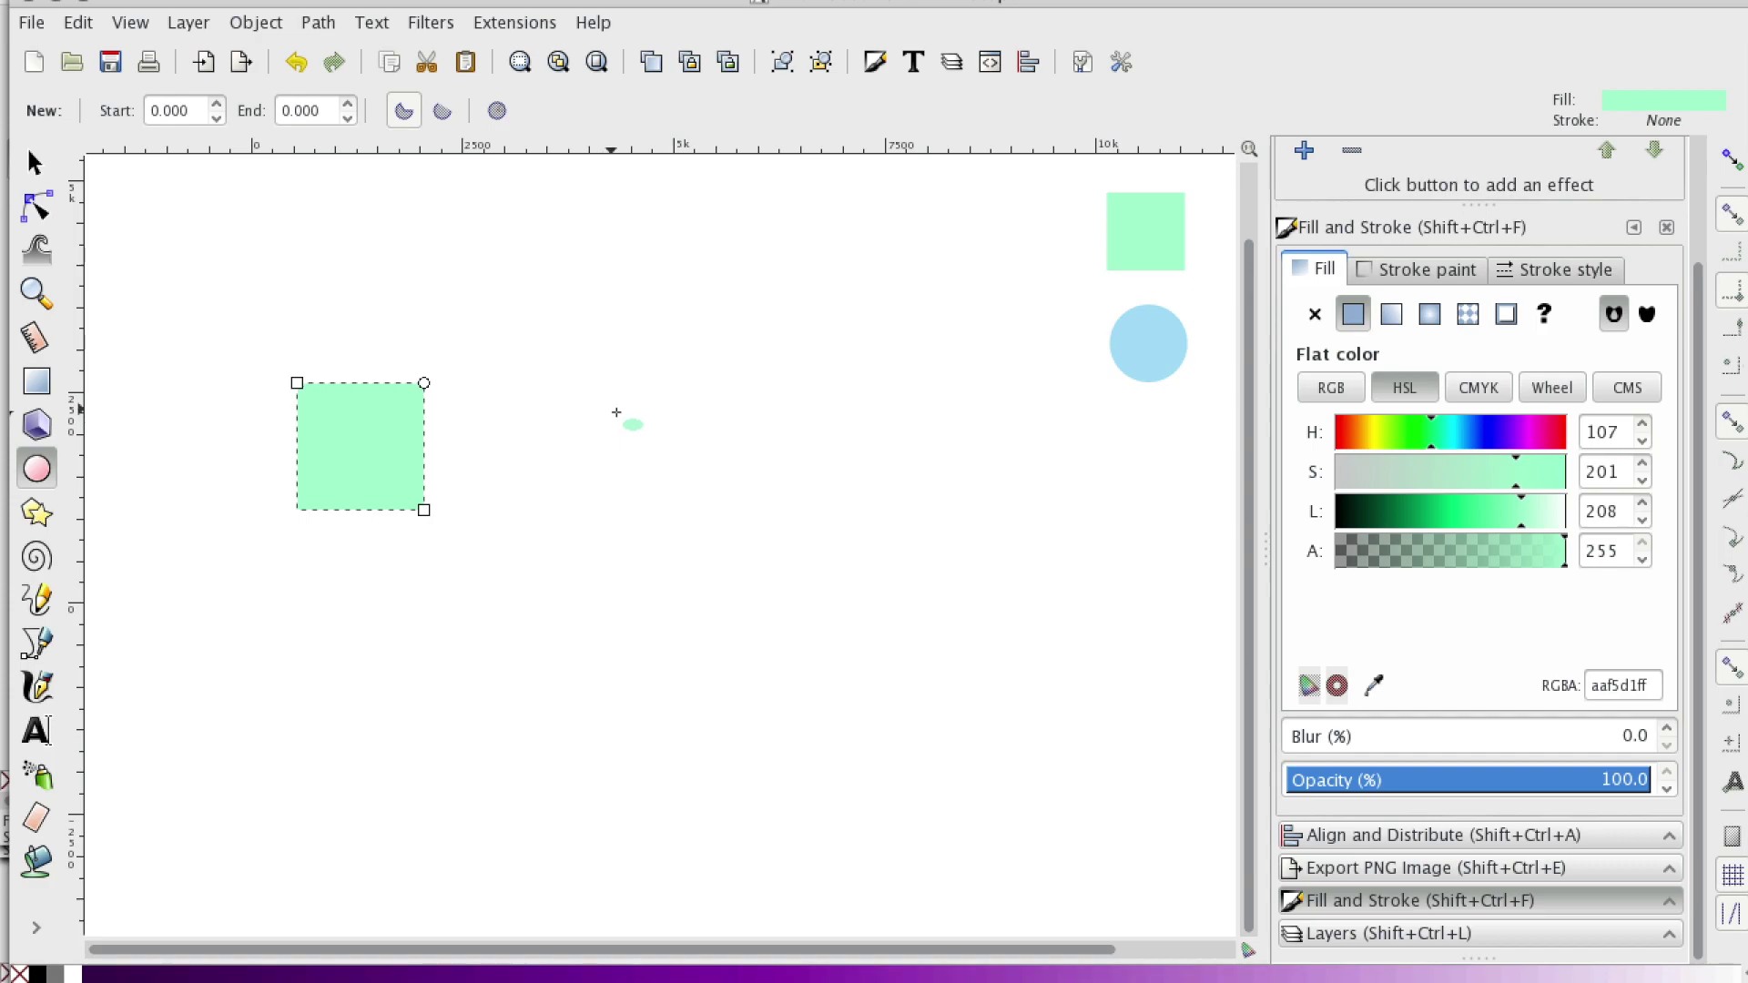
pyautogui.click(778, 457)
pyautogui.moveTo(775, 492); pyautogui.dragTo(856, 559)
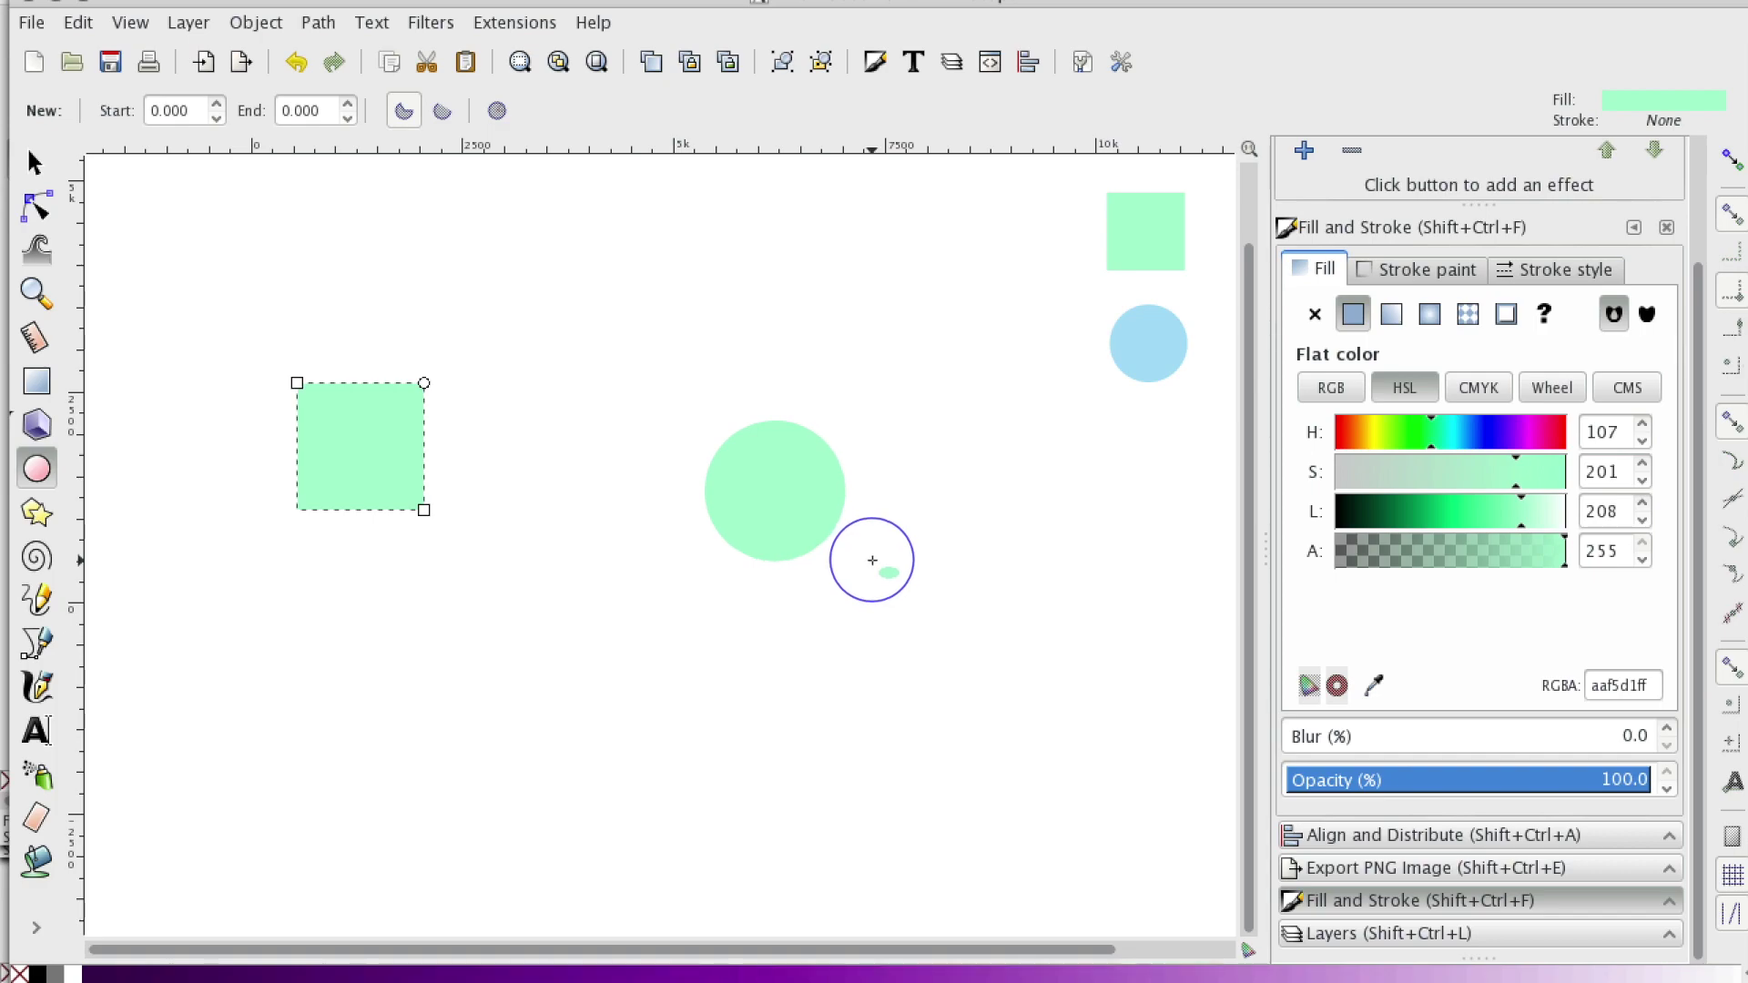
pyautogui.click(36, 159)
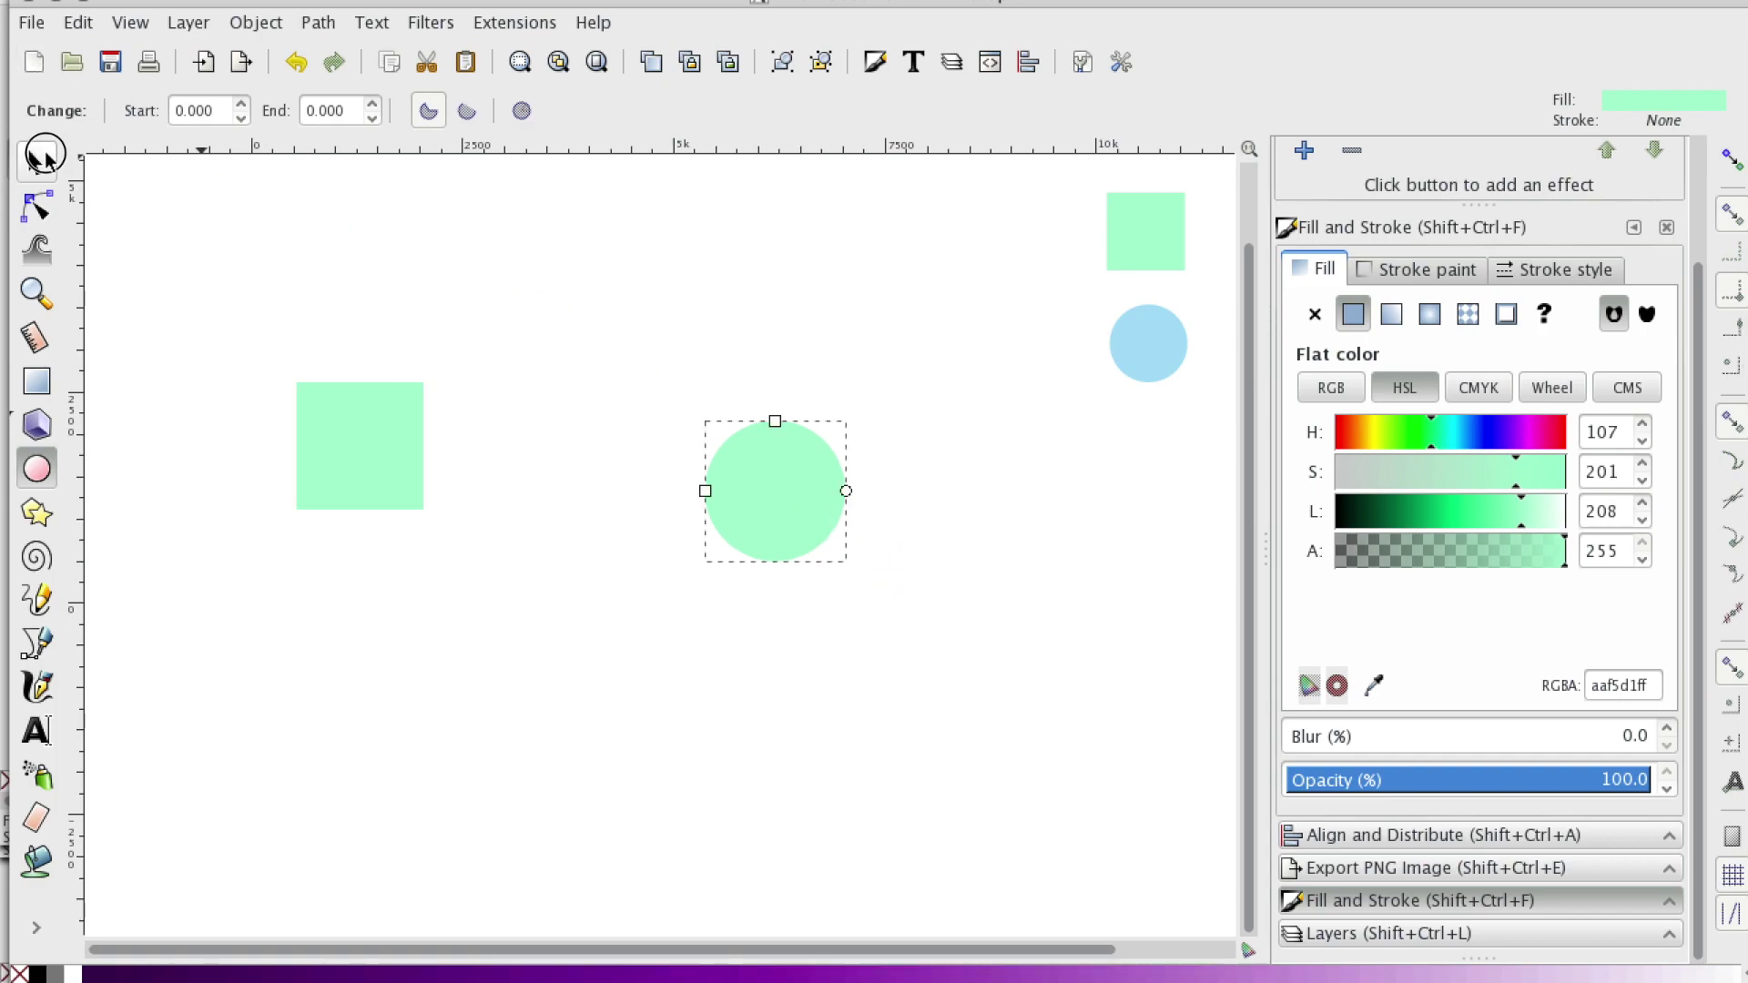
pyautogui.moveTo(777, 476); pyautogui.dragTo(804, 454)
# Step: Set the green square's width to 500 px
pyautogui.click(353, 474)
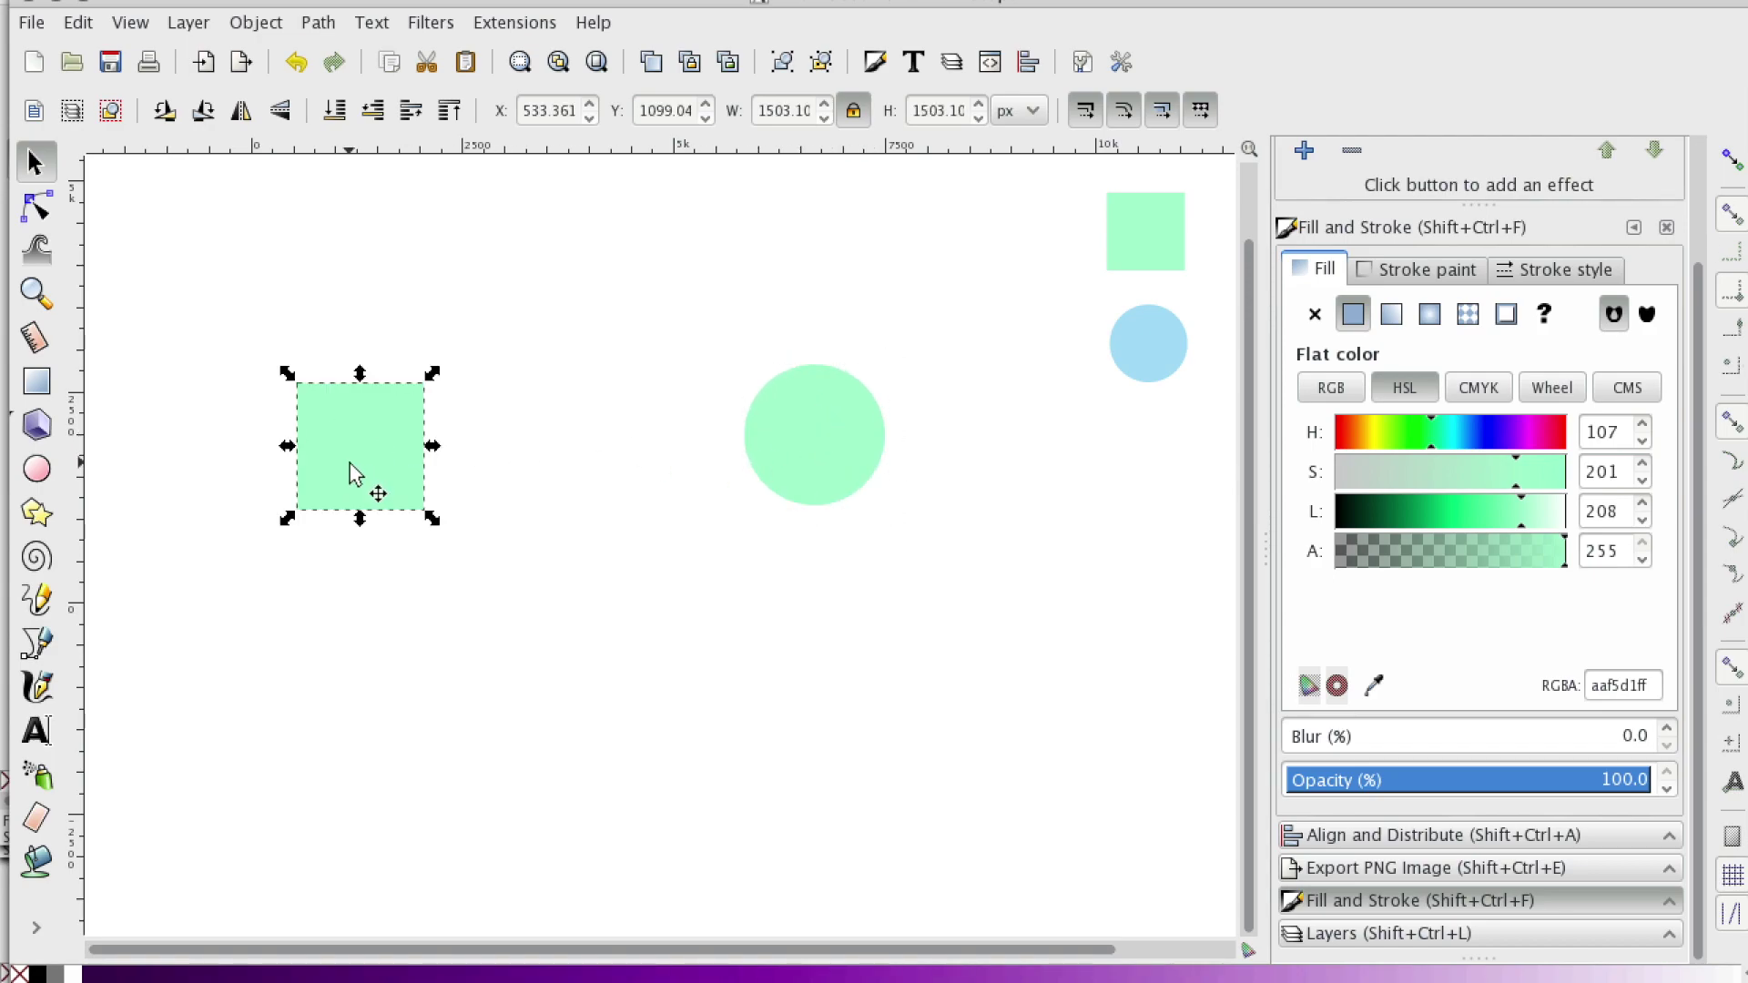
pyautogui.click(766, 448)
pyautogui.click(407, 460)
pyautogui.doubleClick(801, 110)
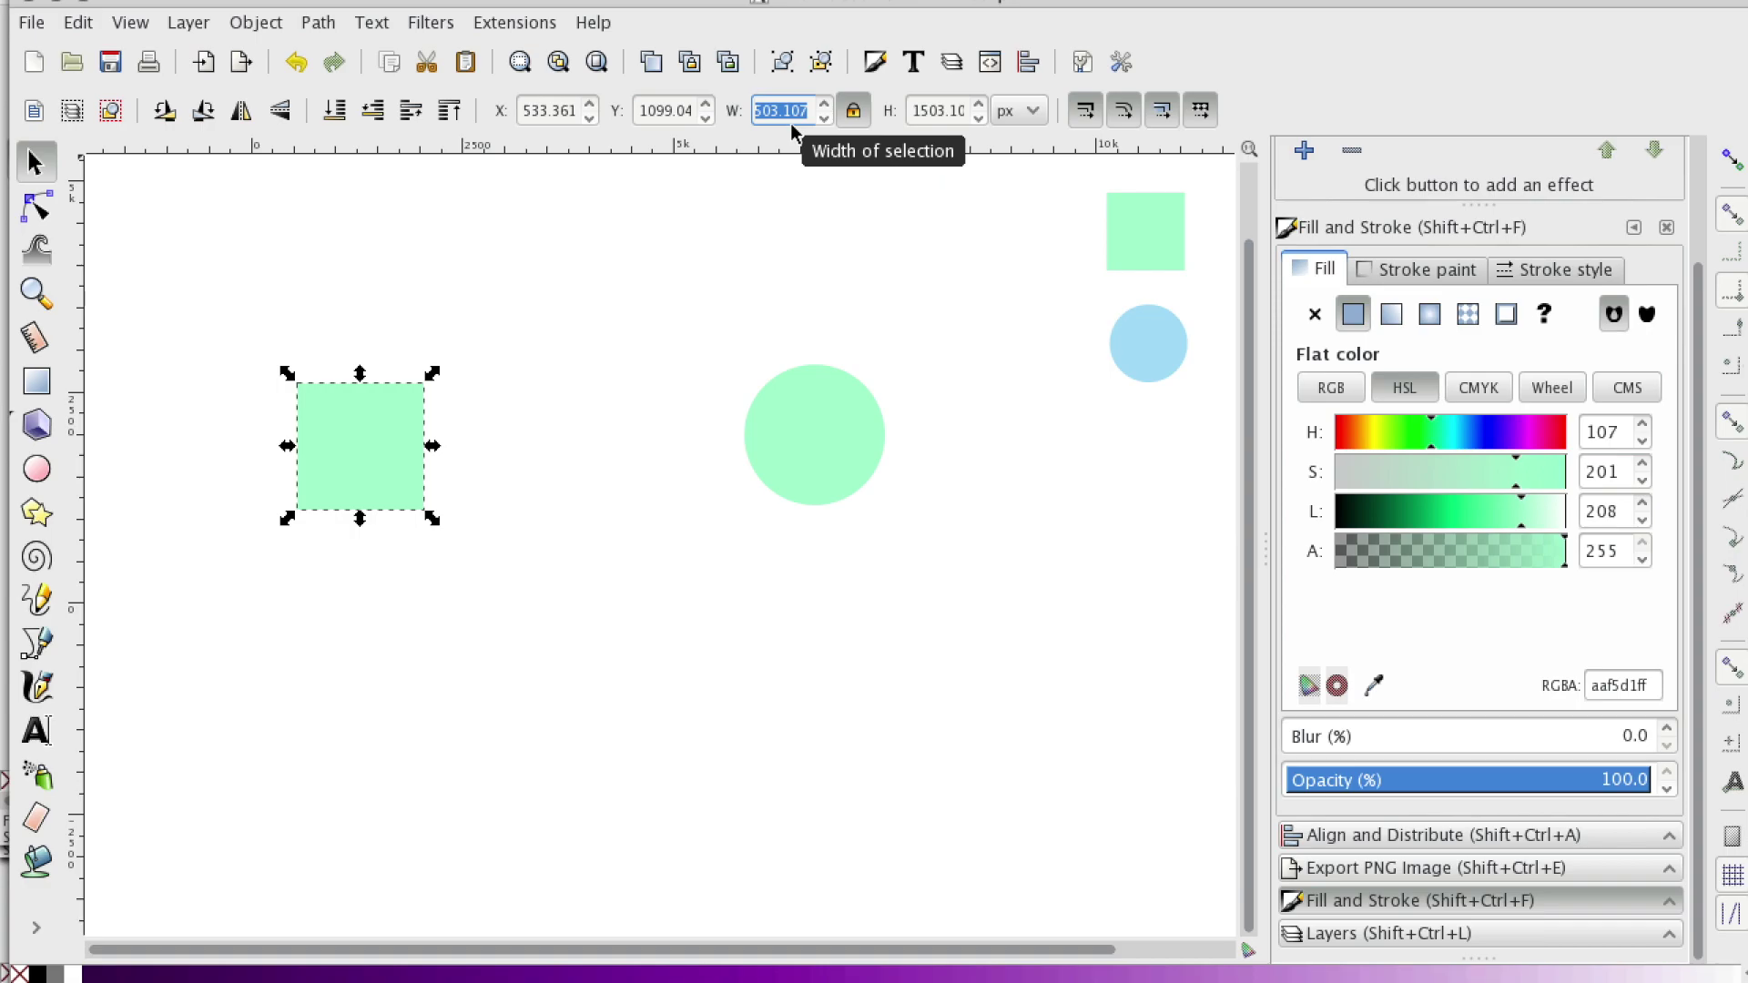
pyautogui.write('5')
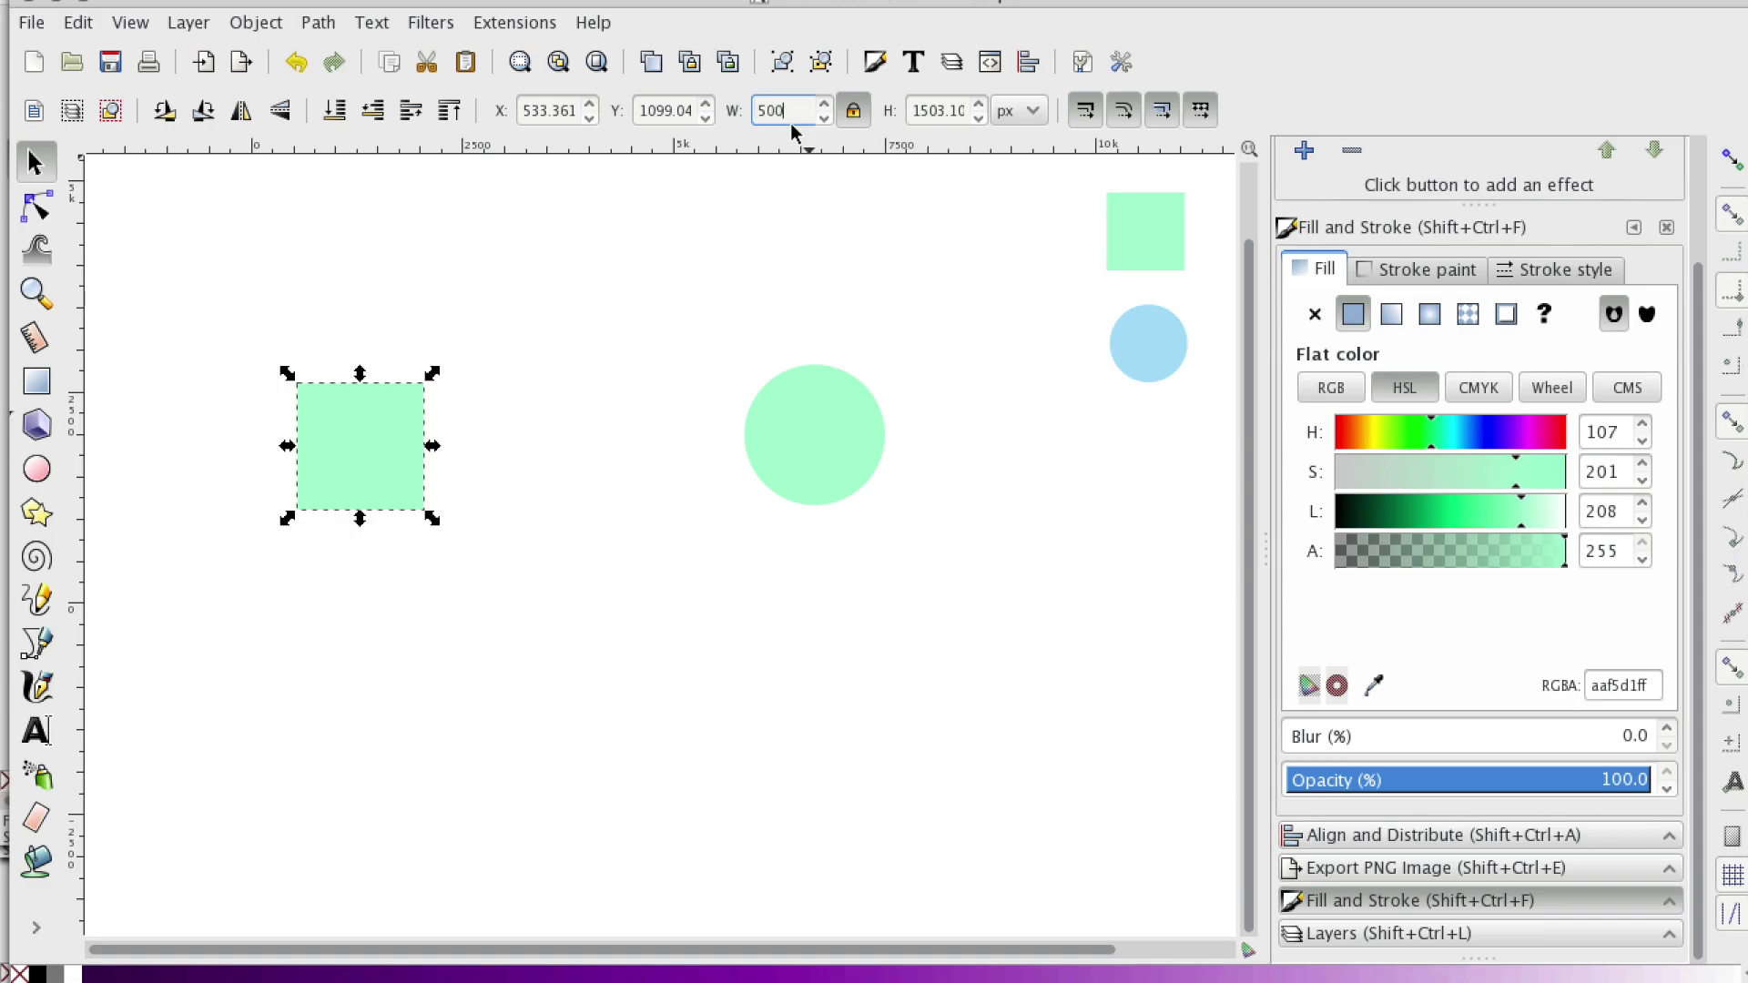
pyautogui.write('00')
pyautogui.press('Return')
# Step: Shrink the green circle proportionally to 500 × 500 px
pyautogui.click(813, 428)
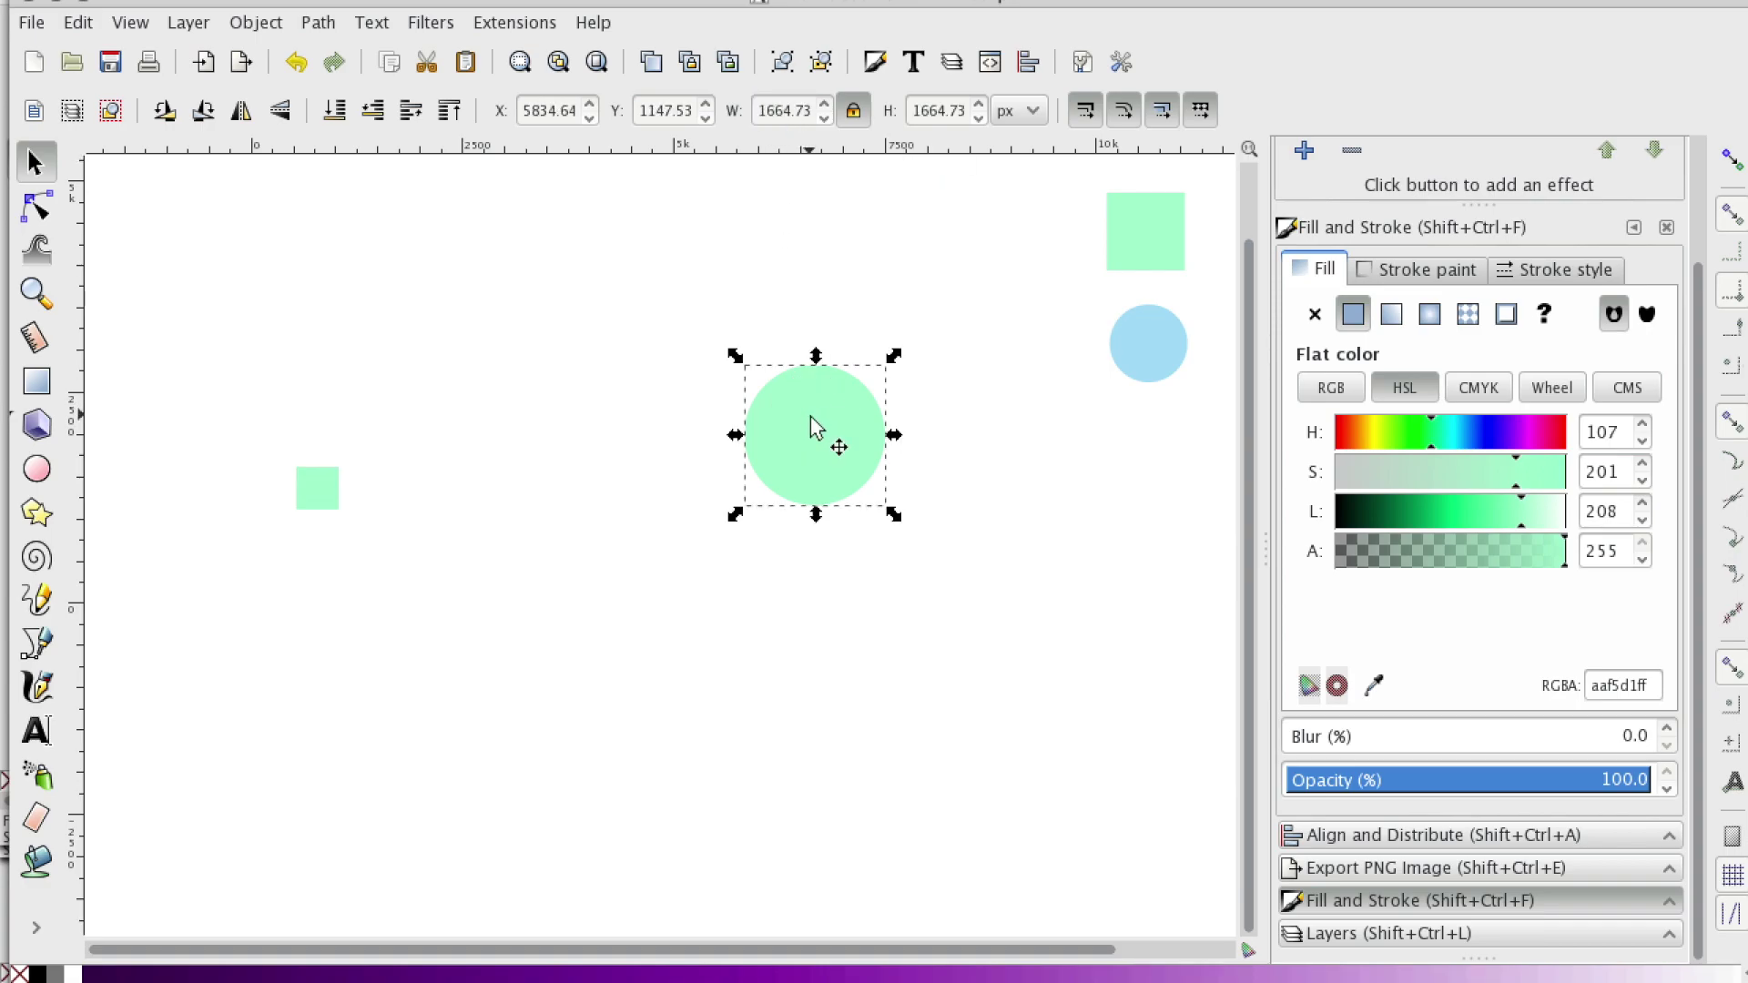
pyautogui.tripleClick(765, 110)
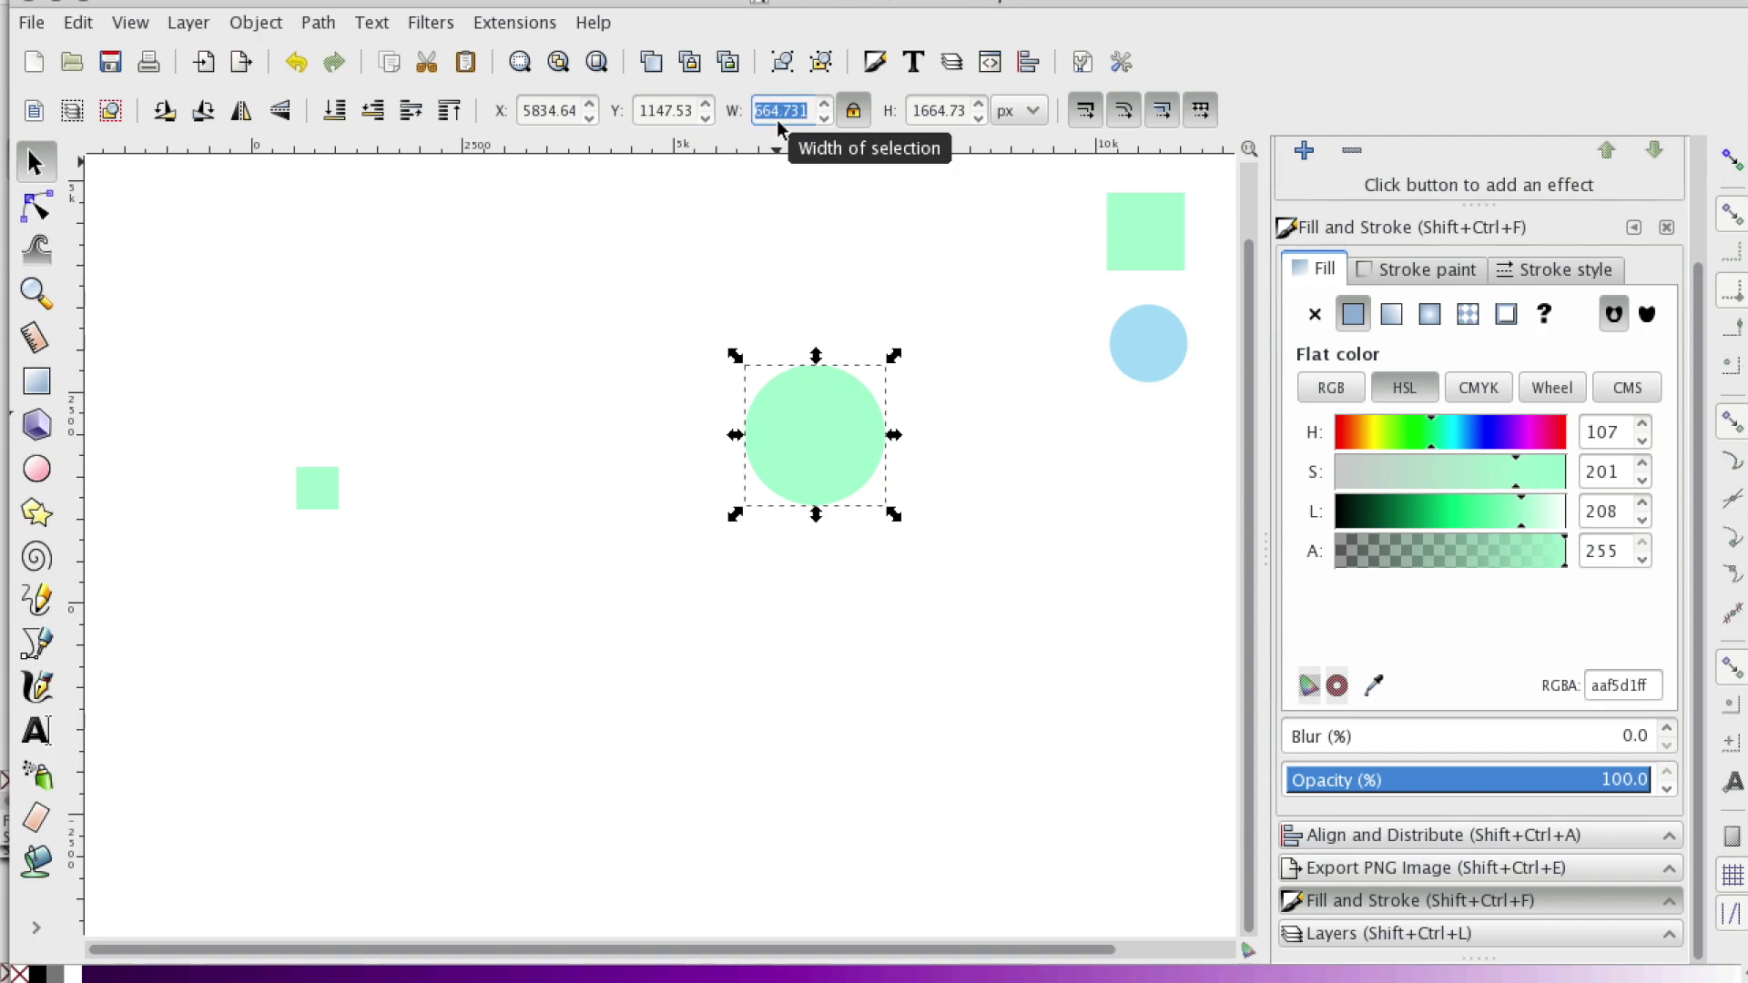
pyautogui.write('500')
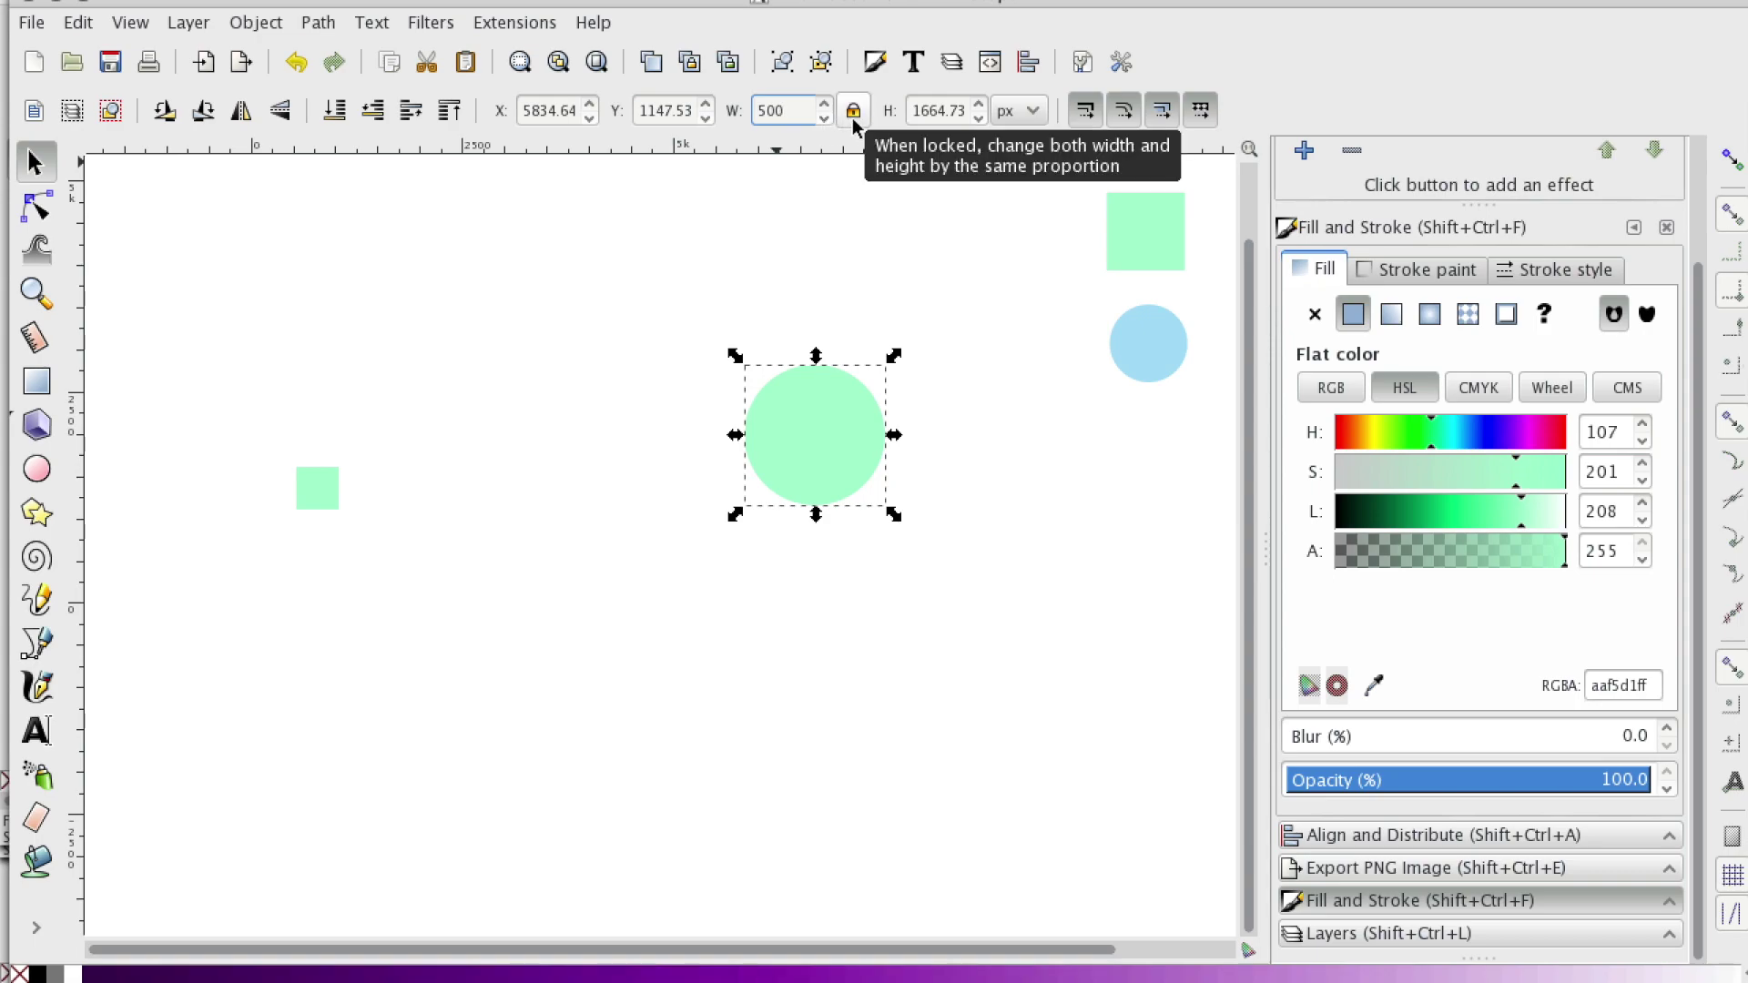
pyautogui.click(853, 117)
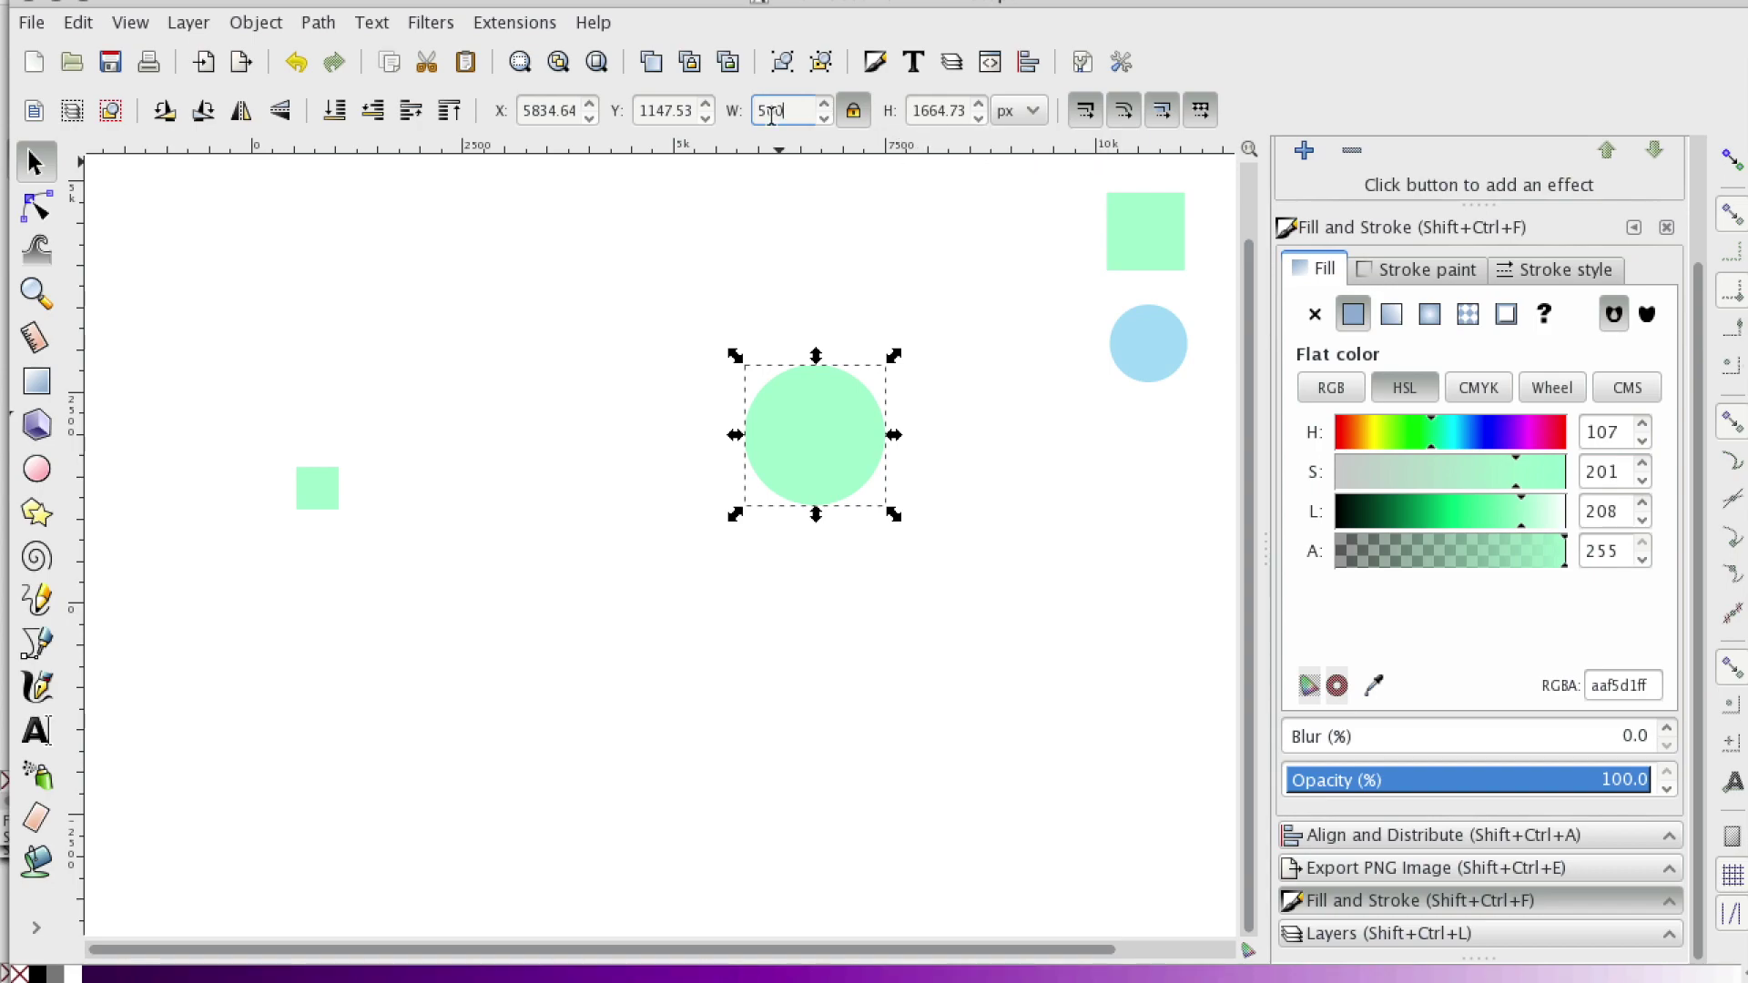
pyautogui.press('Return')
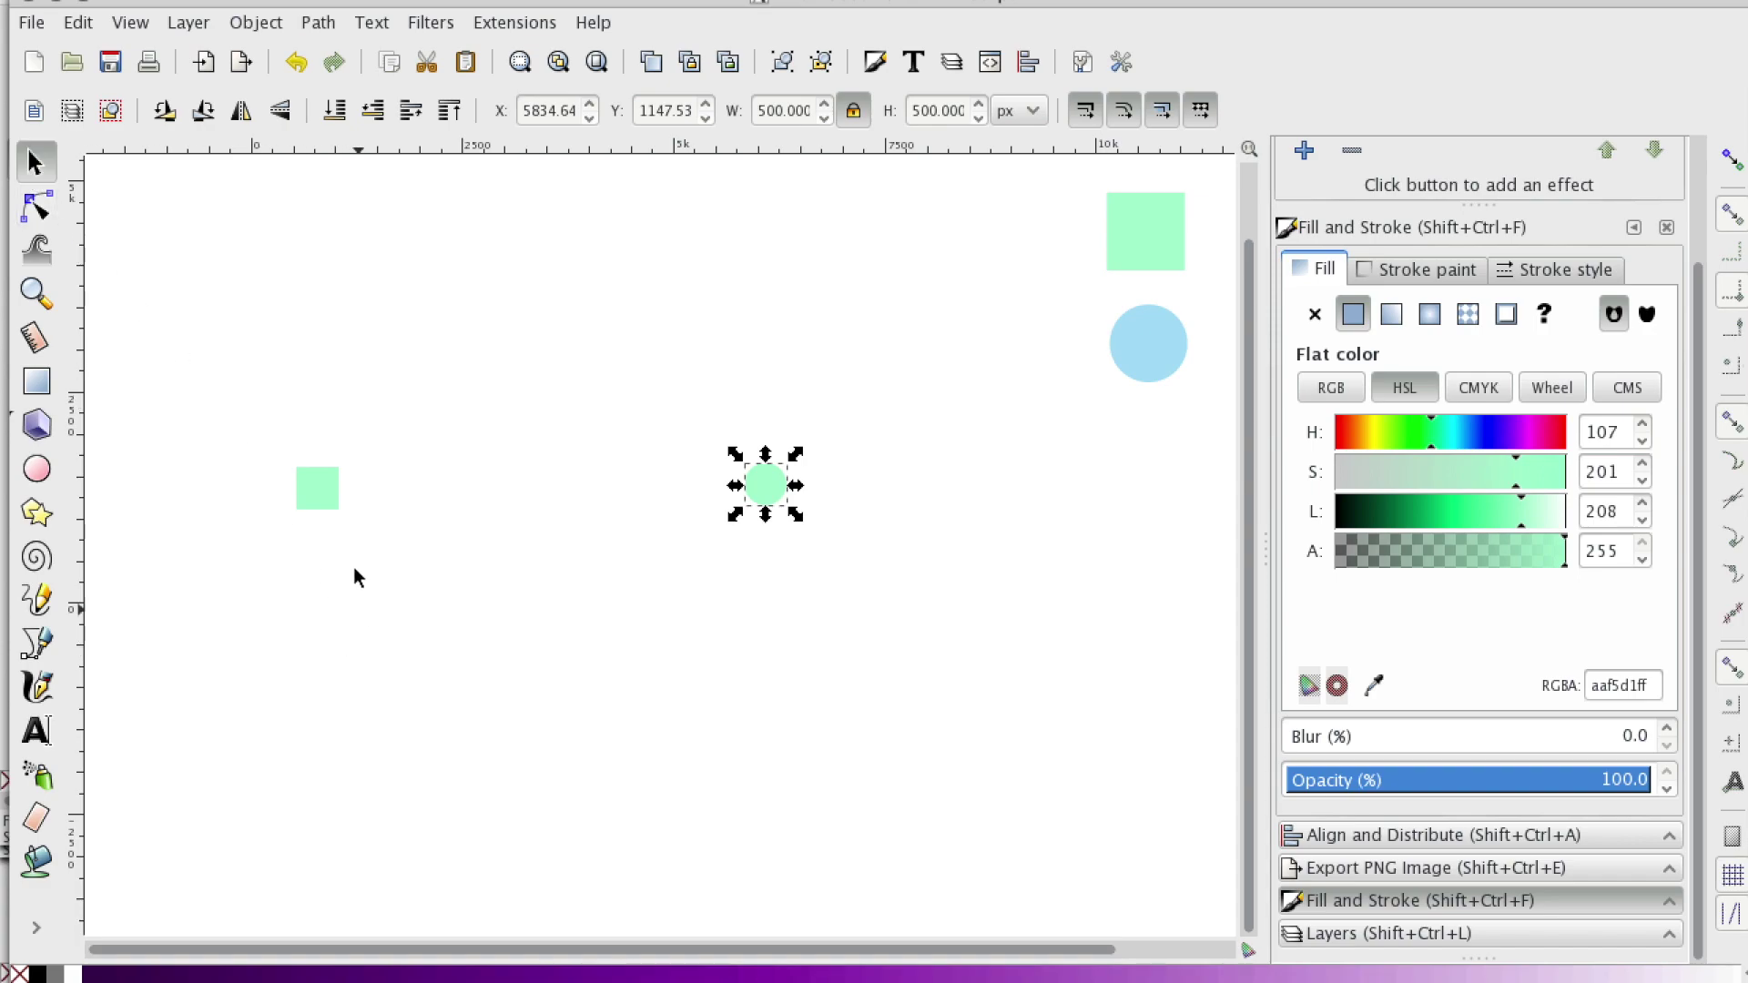
# Step: Move the small square and circle up, then centre both on the horizontal axis
pyautogui.moveTo(303, 492); pyautogui.dragTo(315, 428)
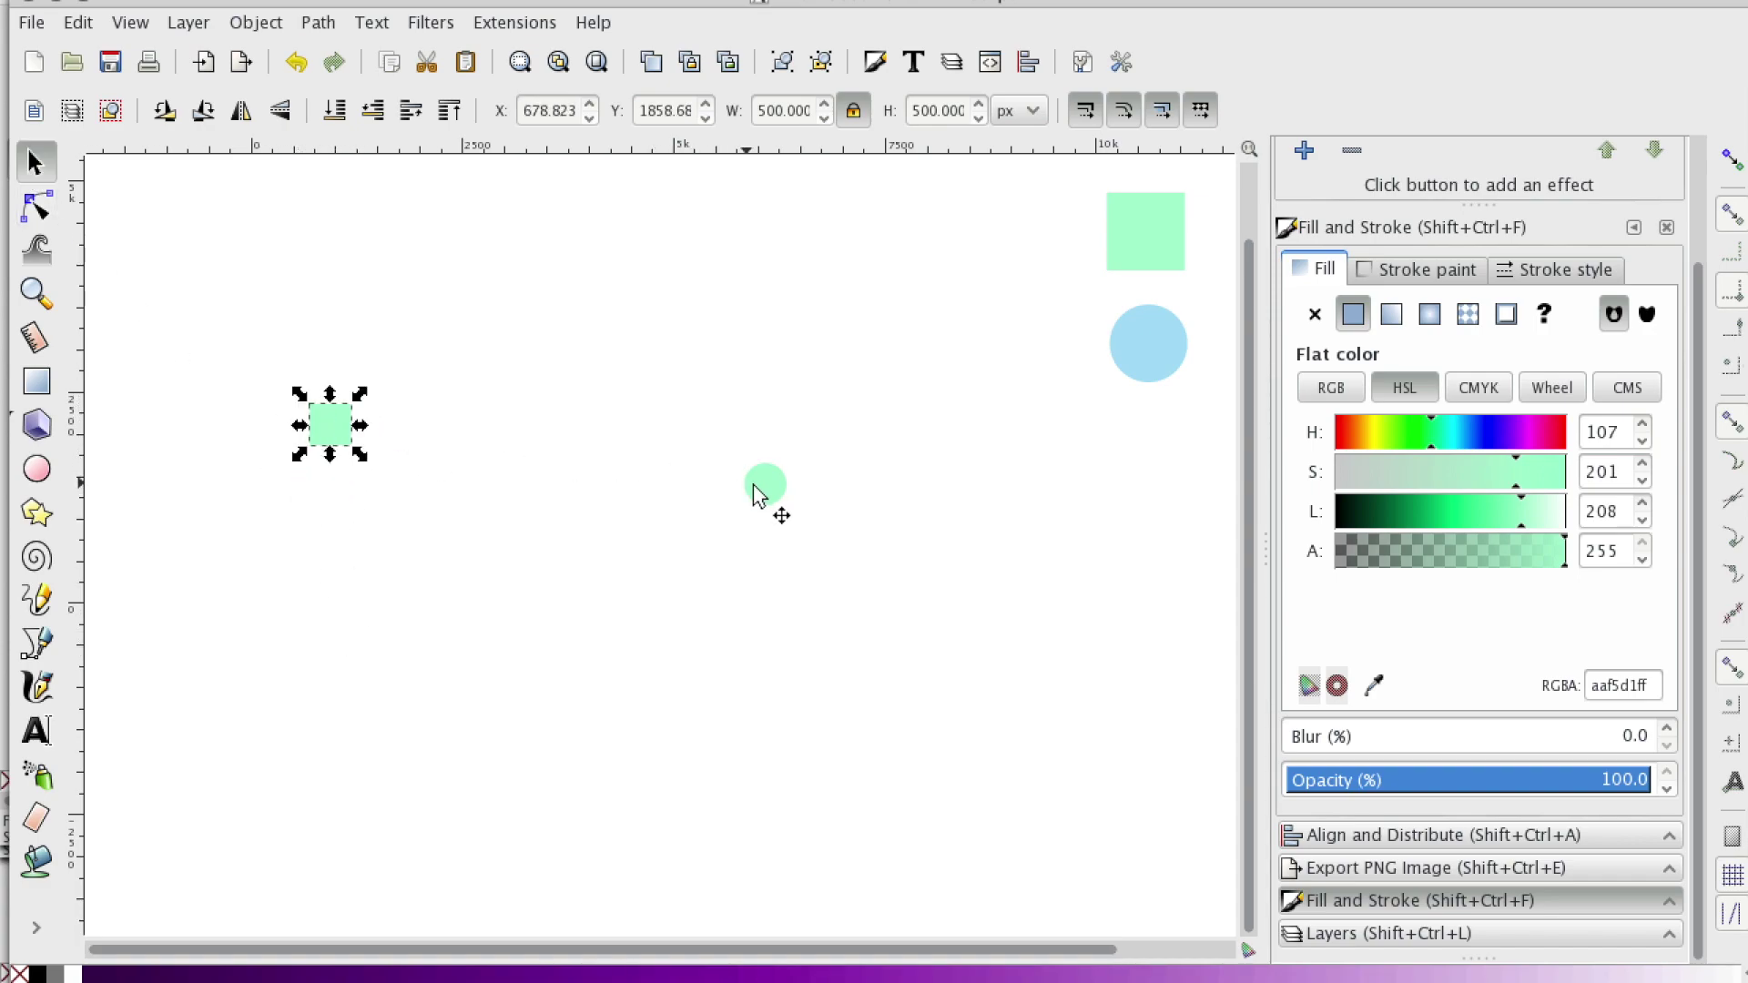
pyautogui.moveTo(772, 501); pyautogui.dragTo(683, 424)
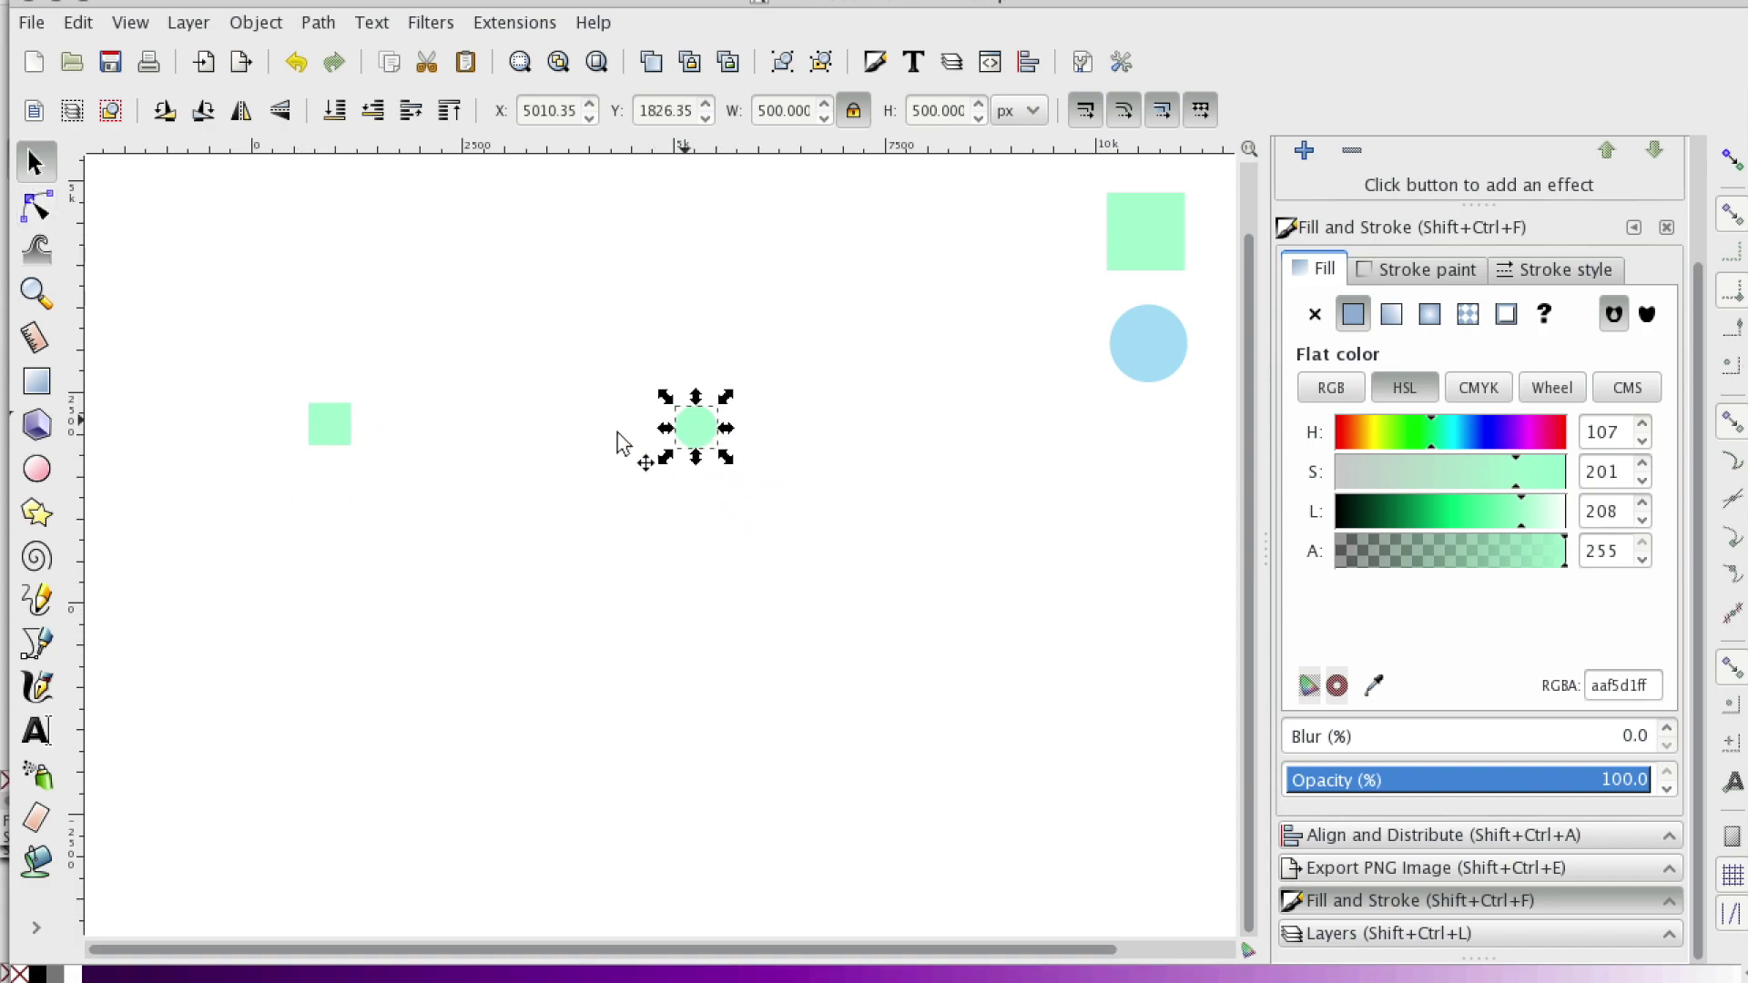
pyautogui.keyDown('shift'); pyautogui.click(333, 437); pyautogui.keyUp('shift')
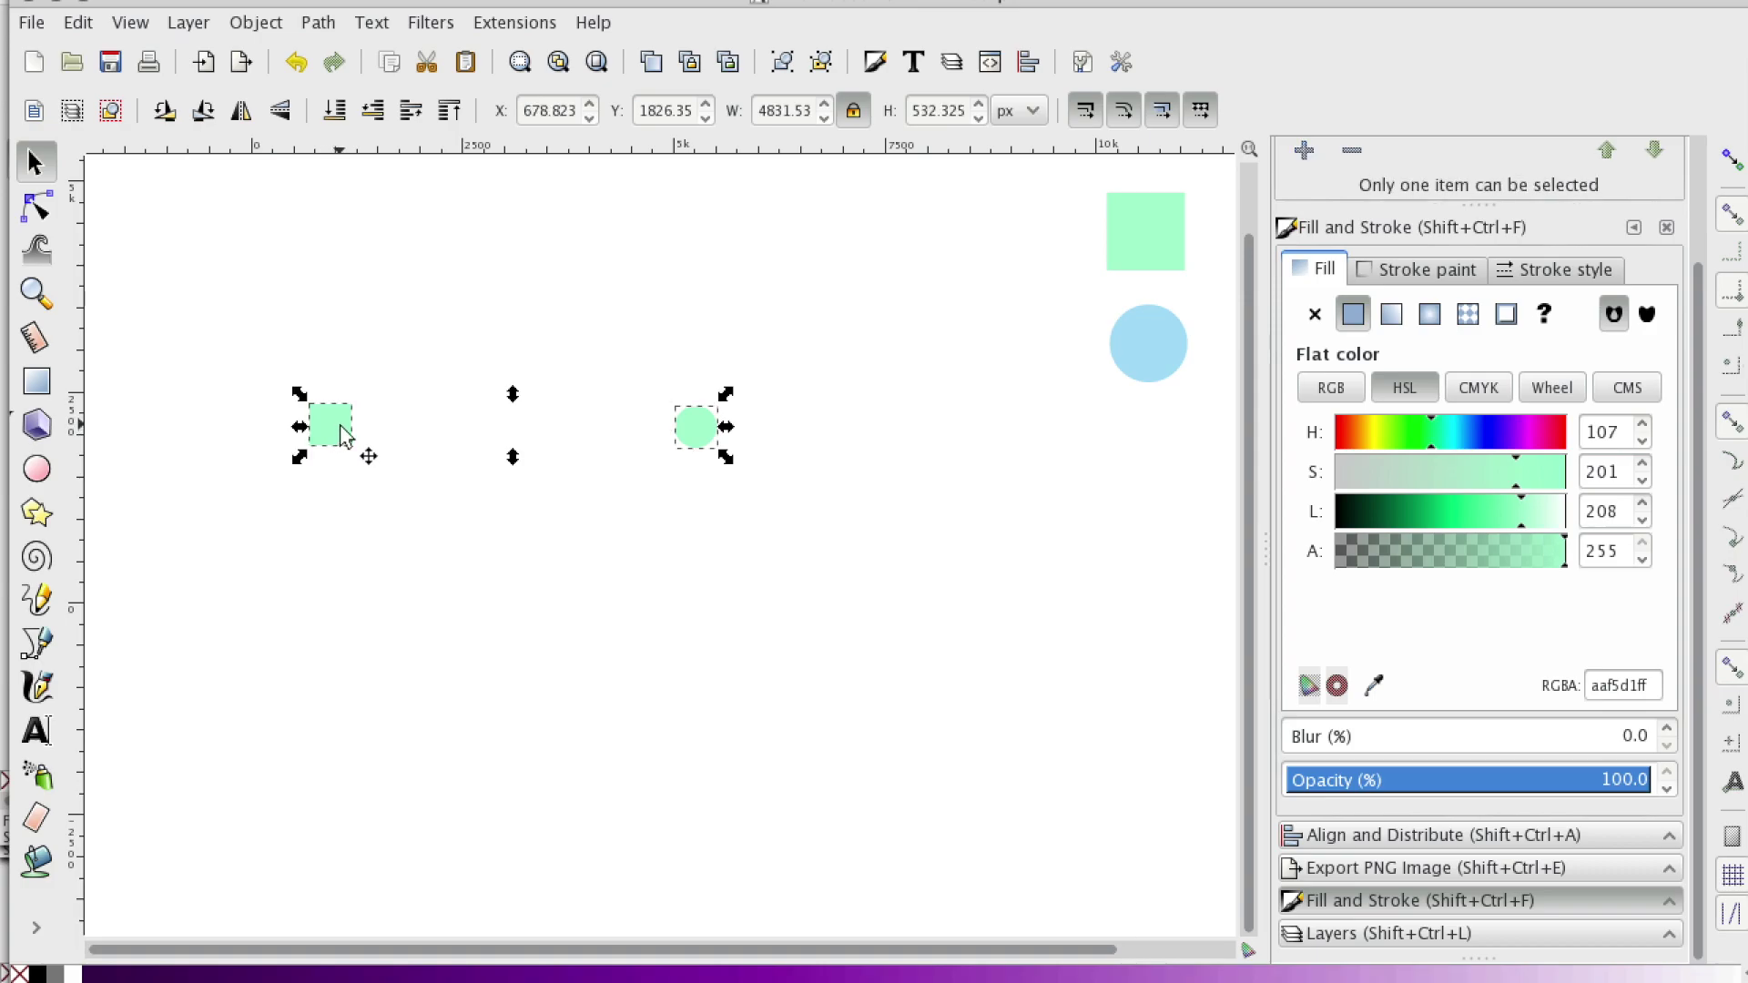
pyautogui.hotkey('shift', 'ctrl', 'a')
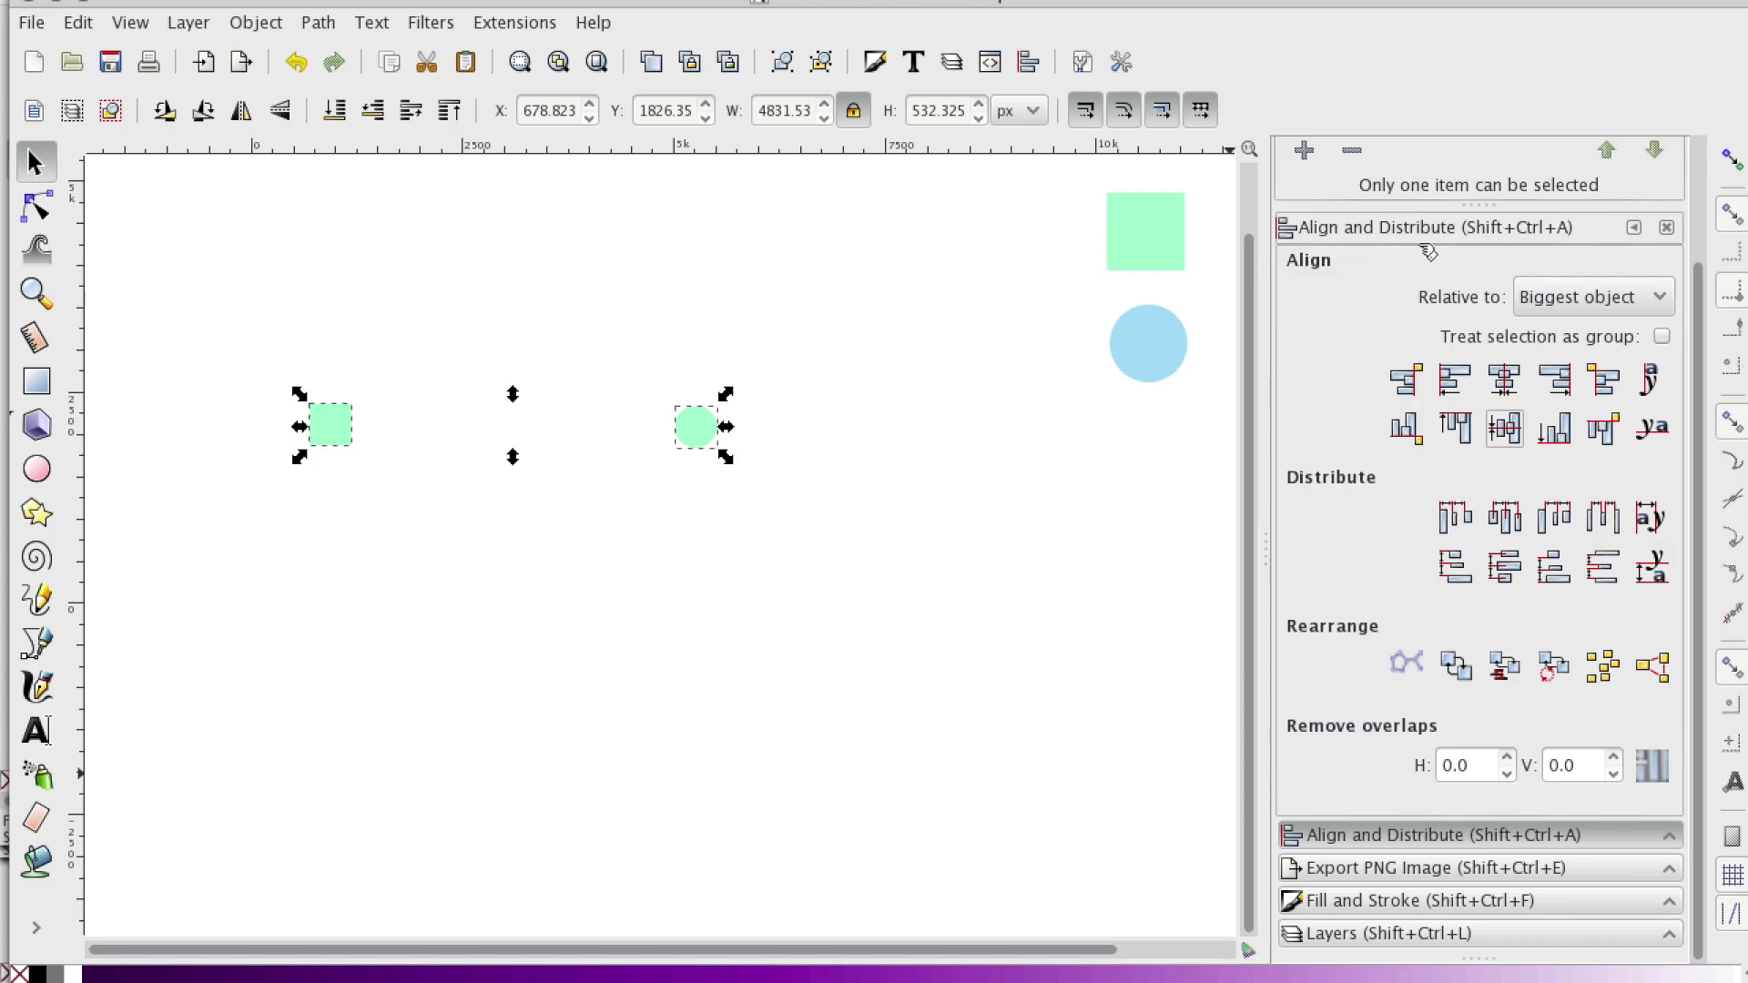
pyautogui.click(1511, 442)
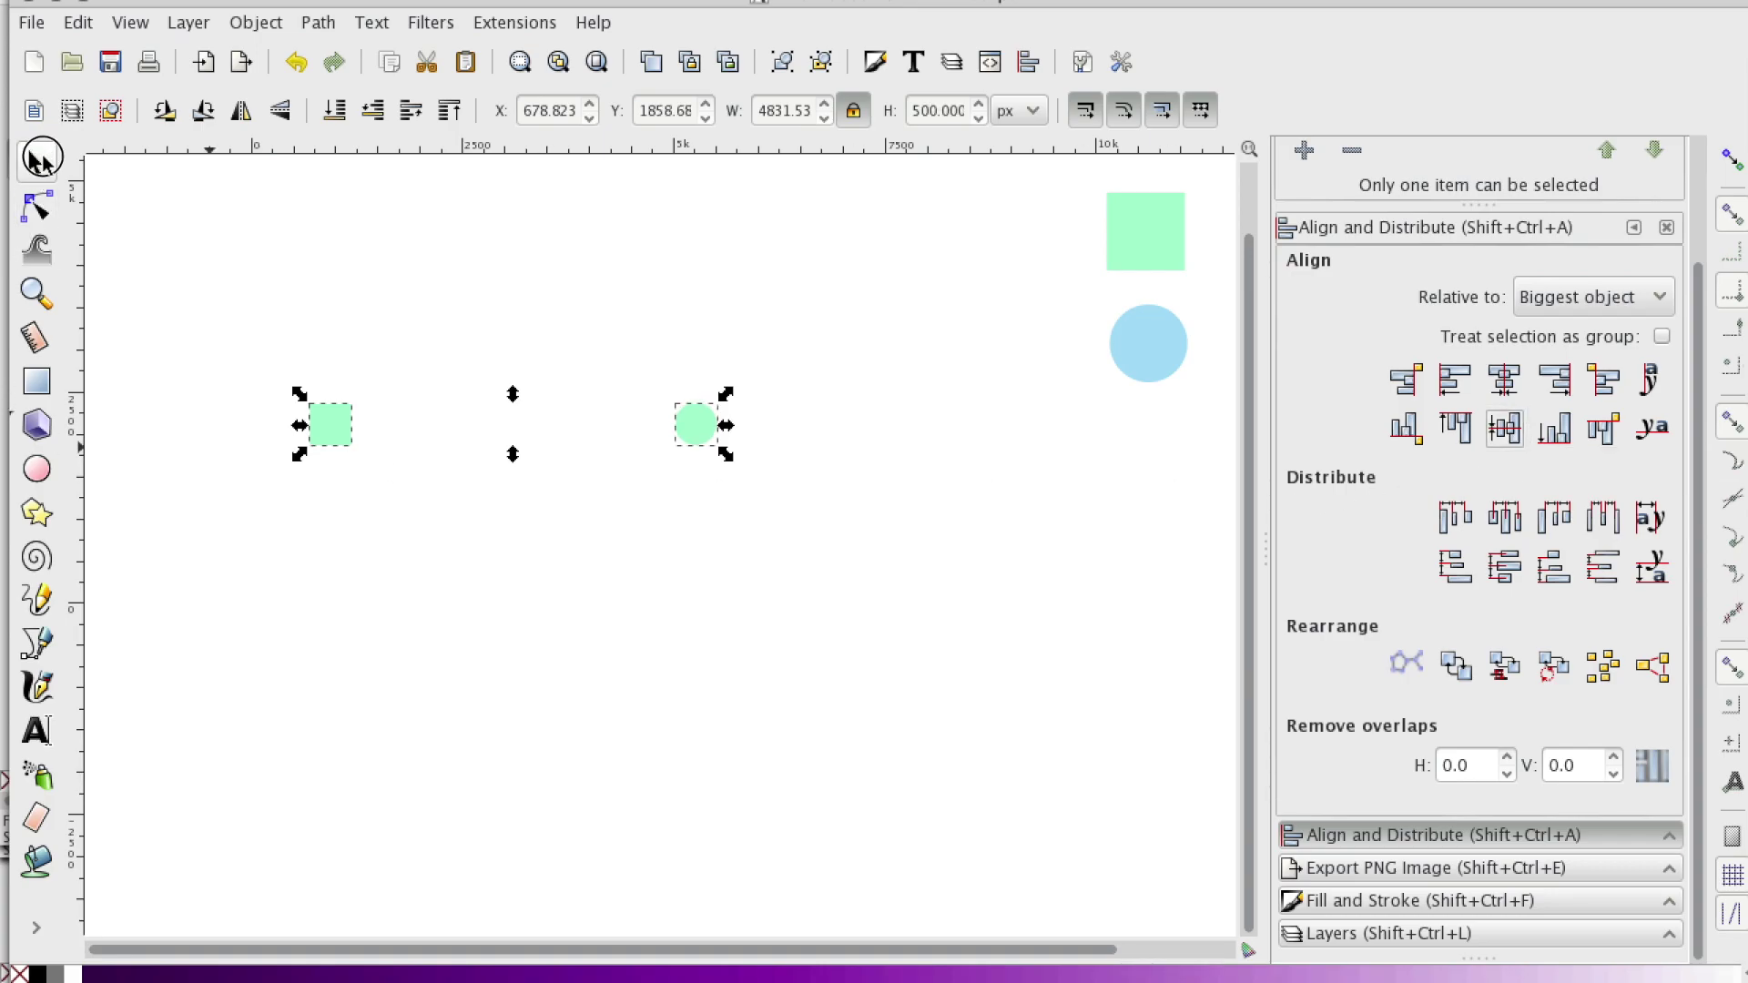
pyautogui.click(1129, 344)
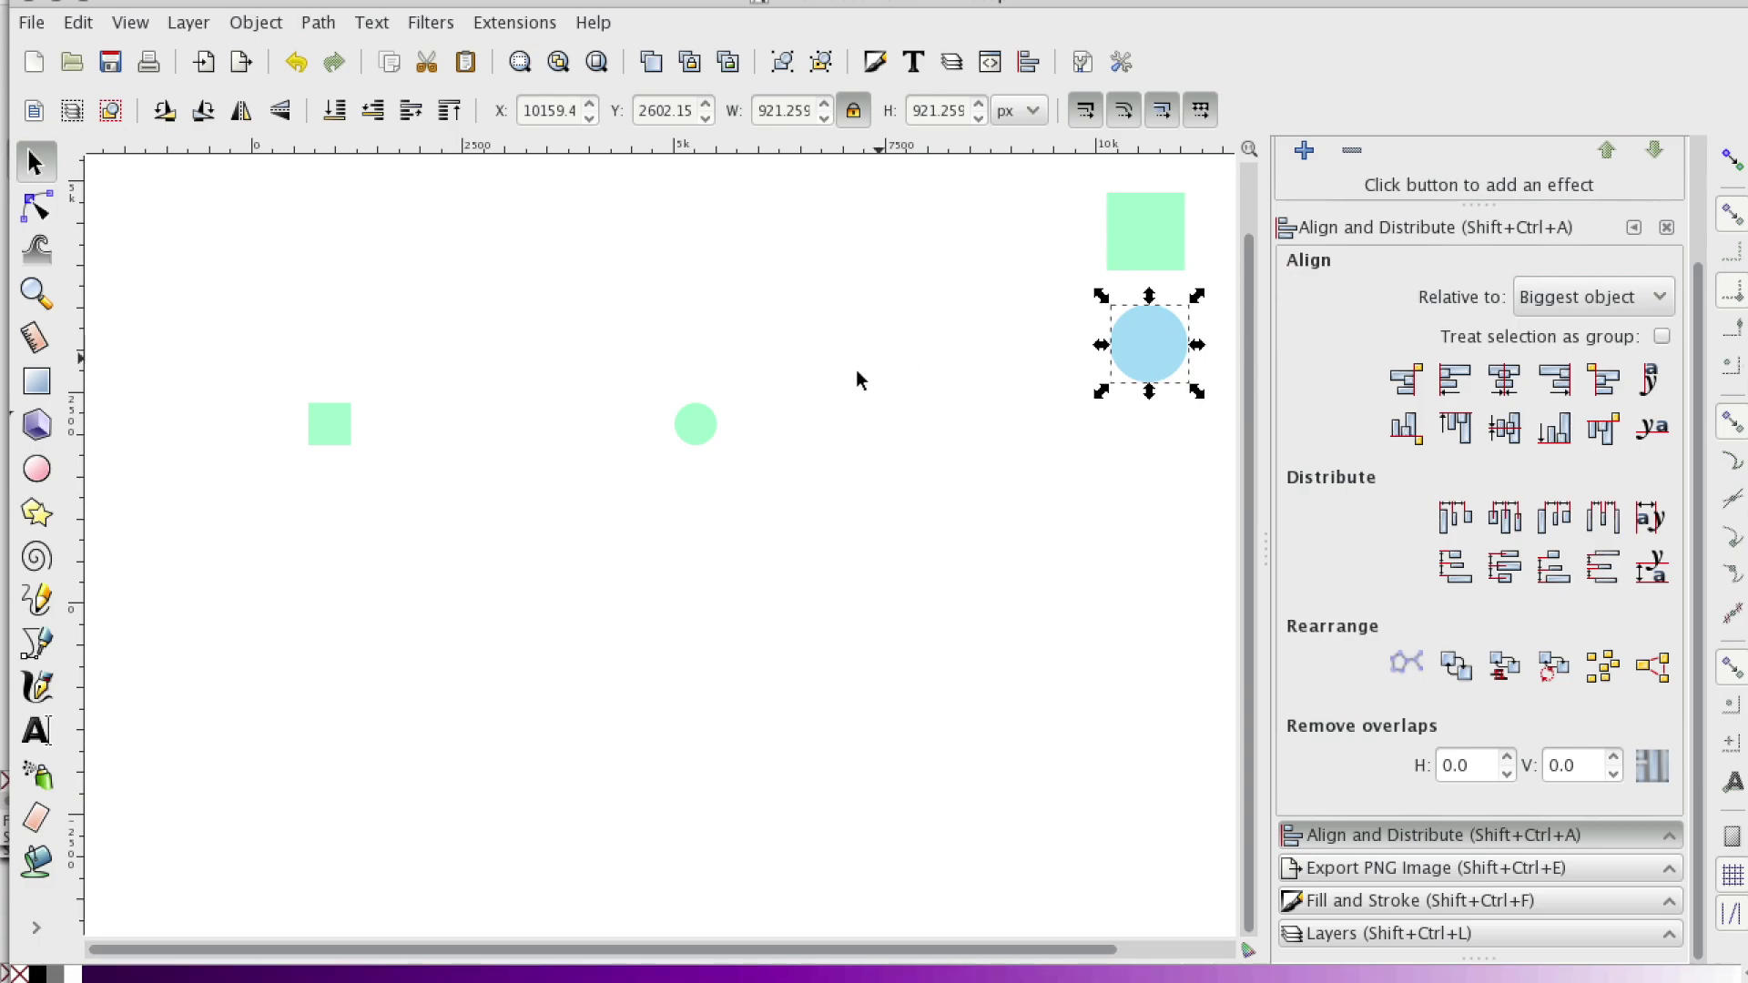
# Step: Give the small circle the large circle's light-blue fill (aadff5ff) and zoom in on both shapes
pyautogui.click(702, 437)
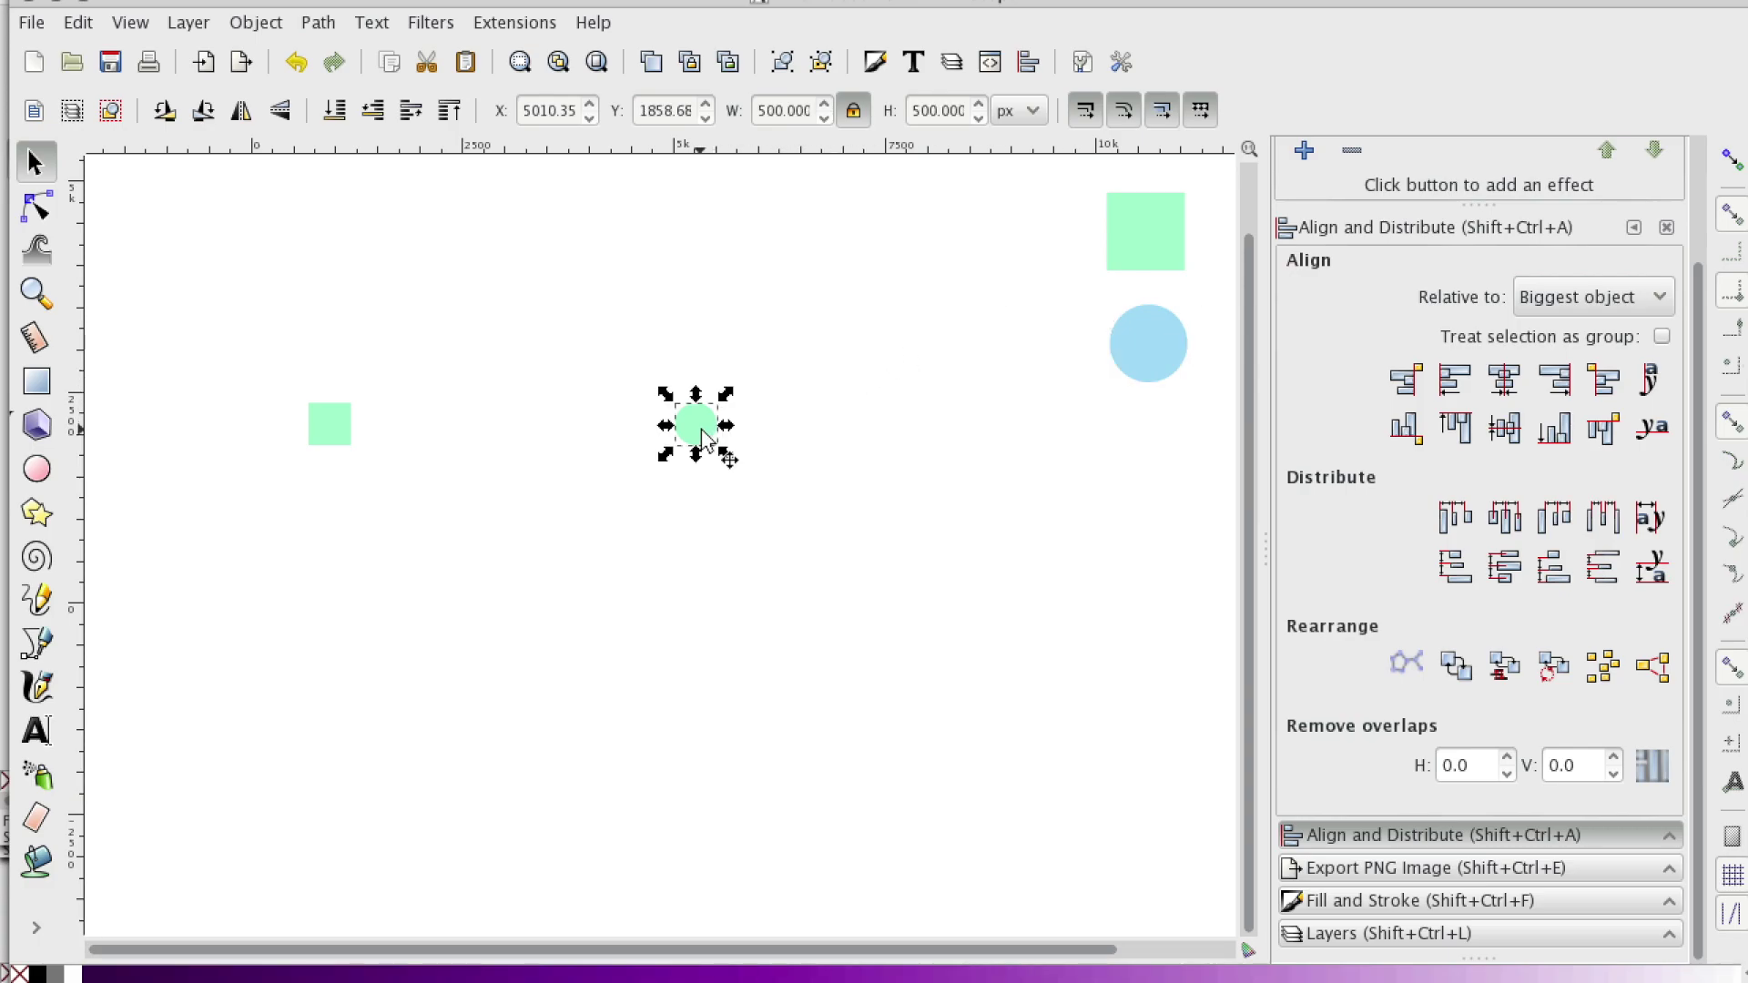
pyautogui.click(1389, 904)
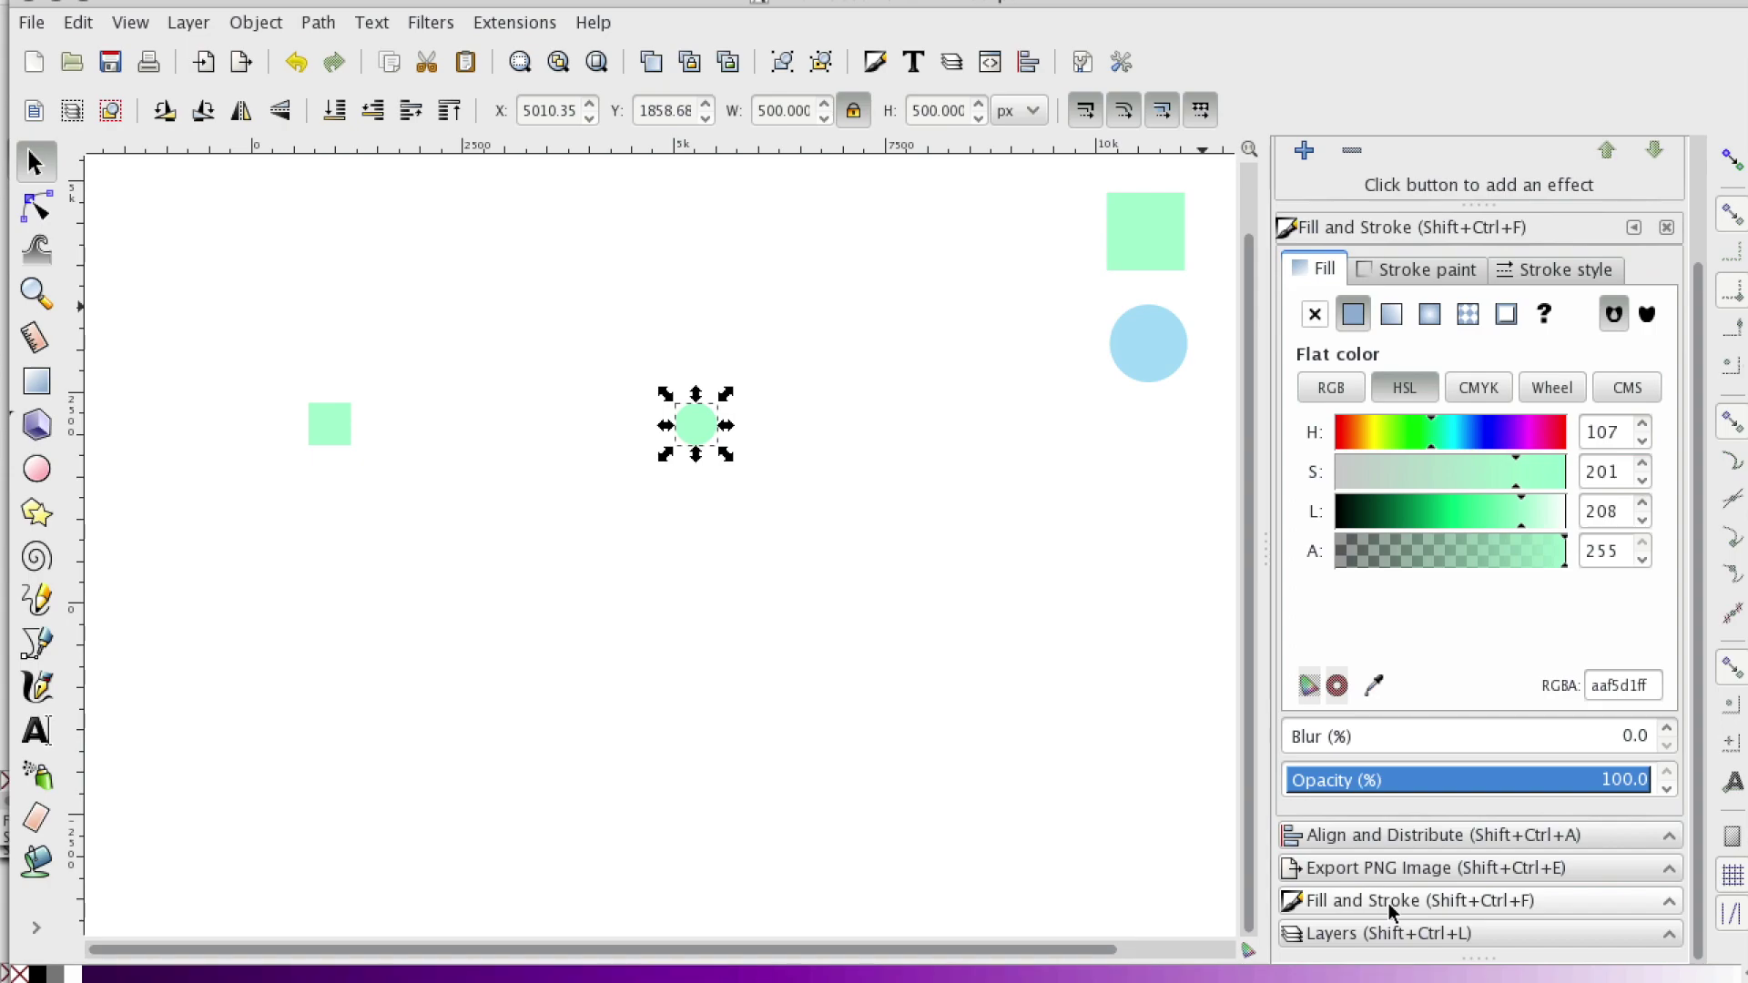
pyautogui.click(1374, 686)
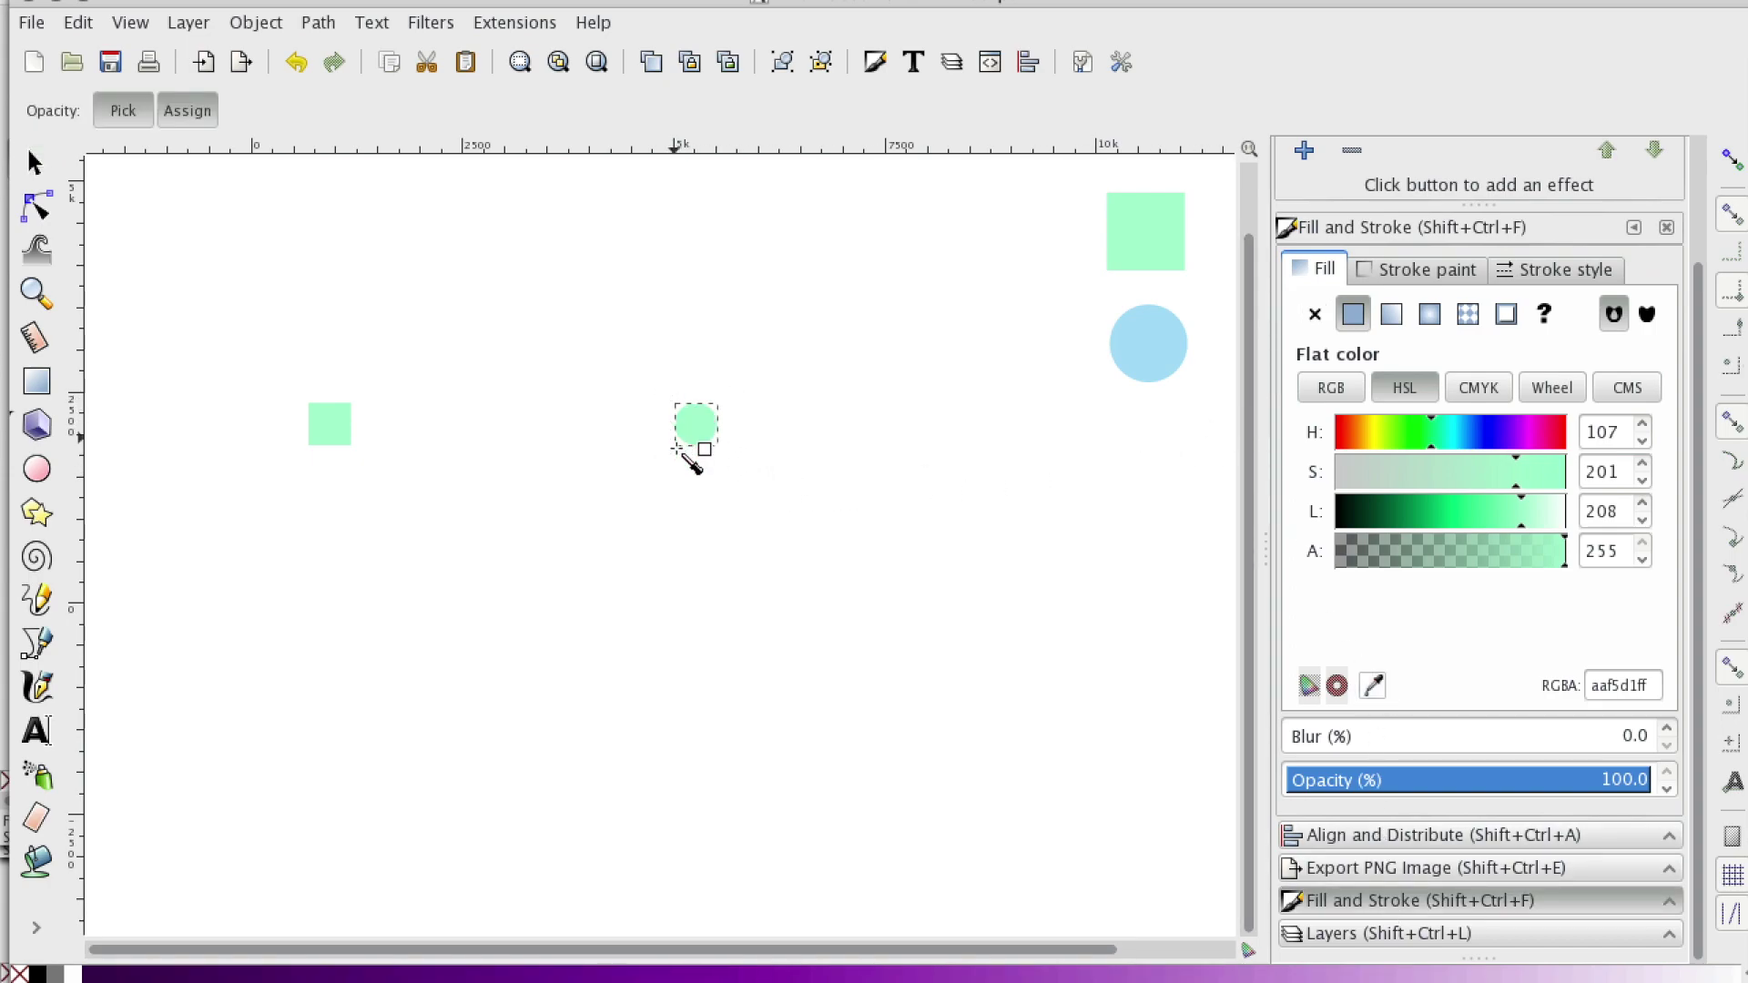
pyautogui.click(1149, 344)
pyautogui.press('s')
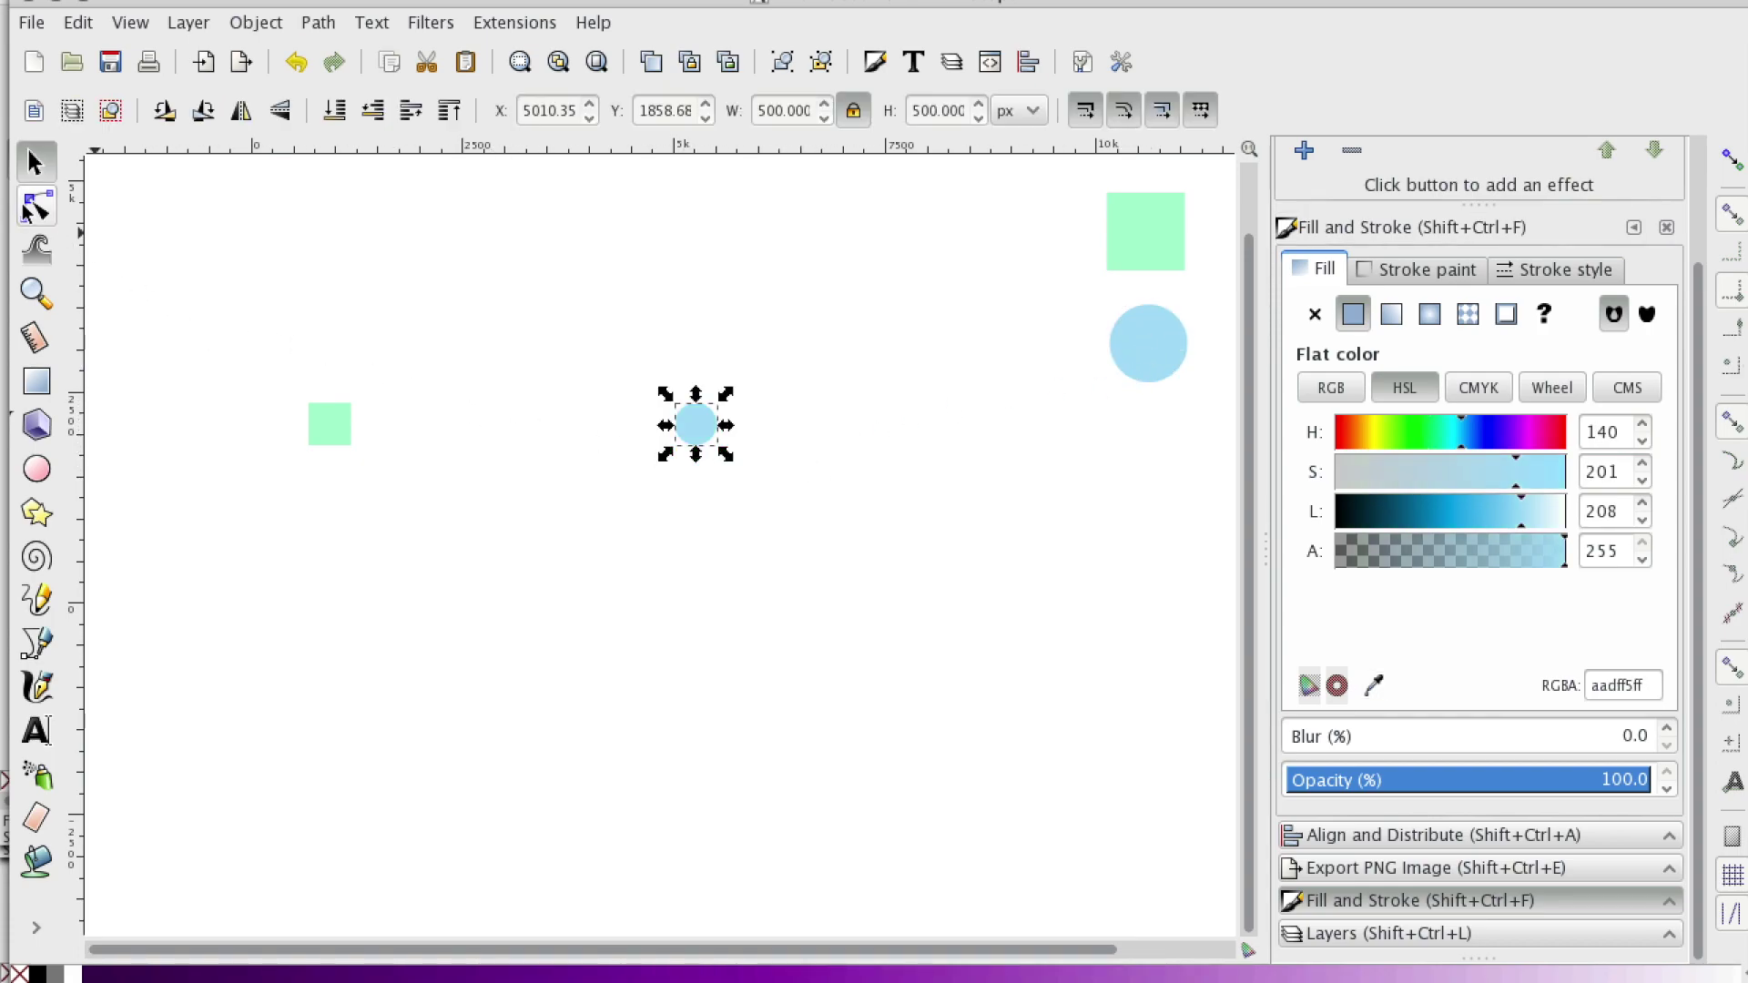
pyautogui.click(36, 293)
pyautogui.click(177, 338)
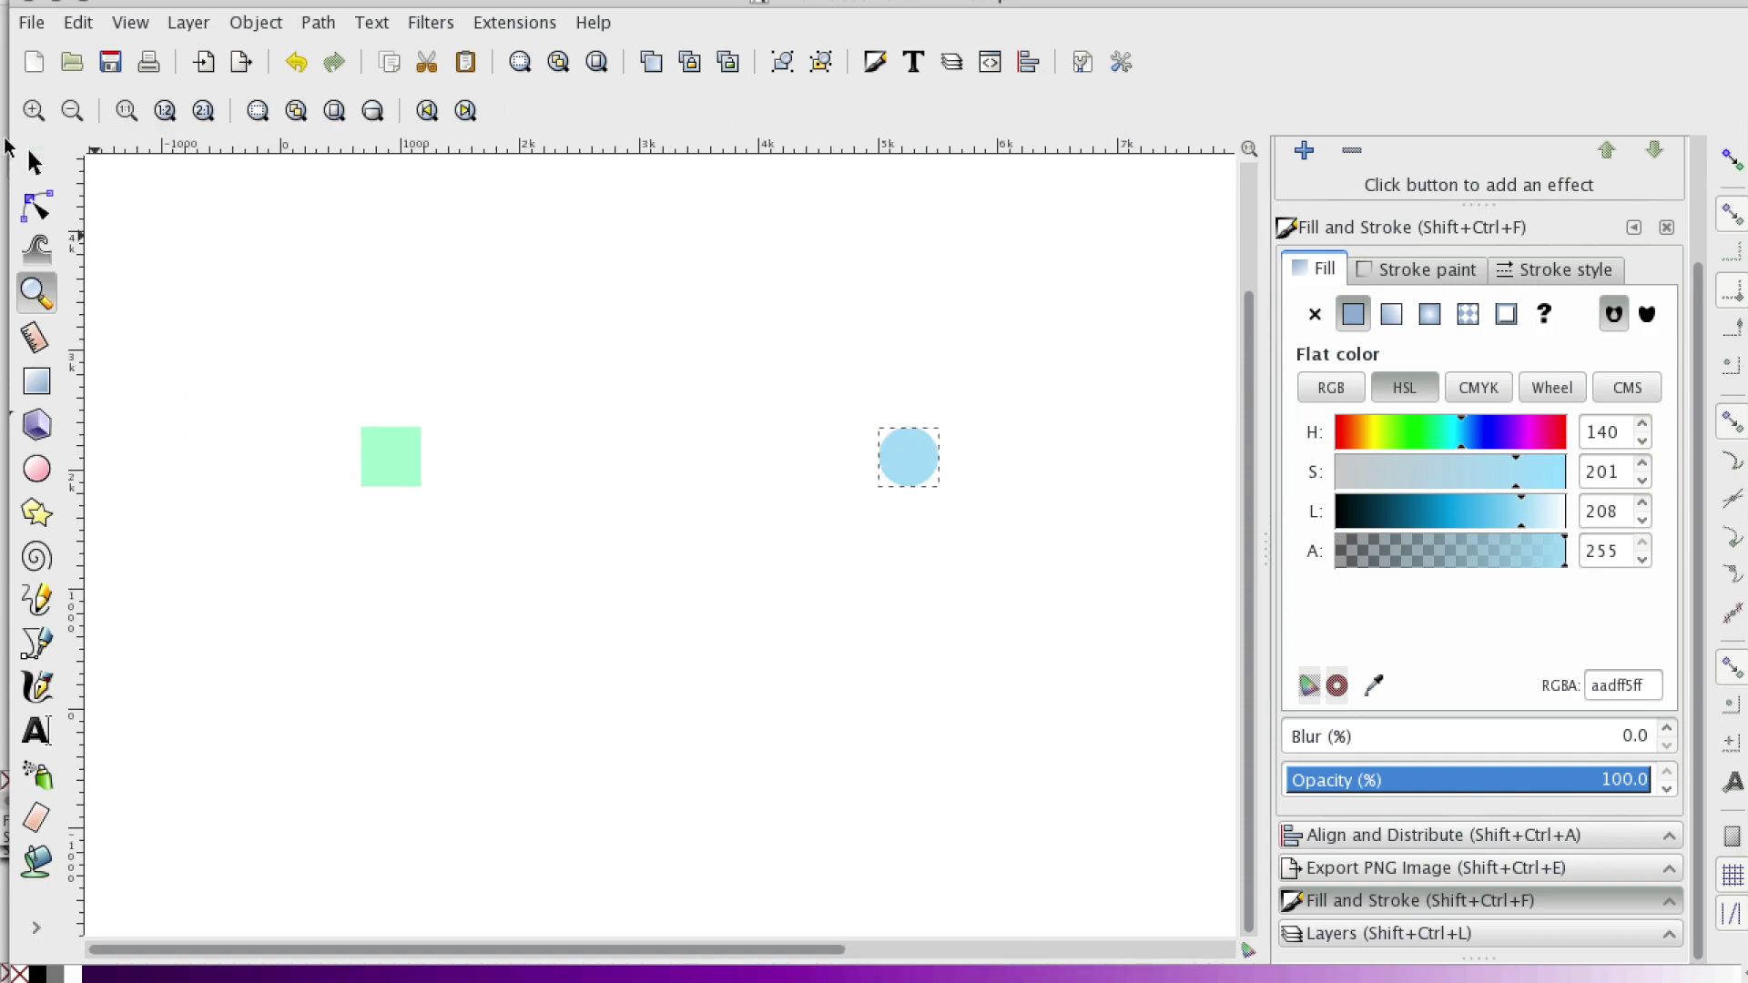
# Step: Turn the small green square from a rectangle into a path with Object to Path
pyautogui.click(34, 162)
pyautogui.click(392, 459)
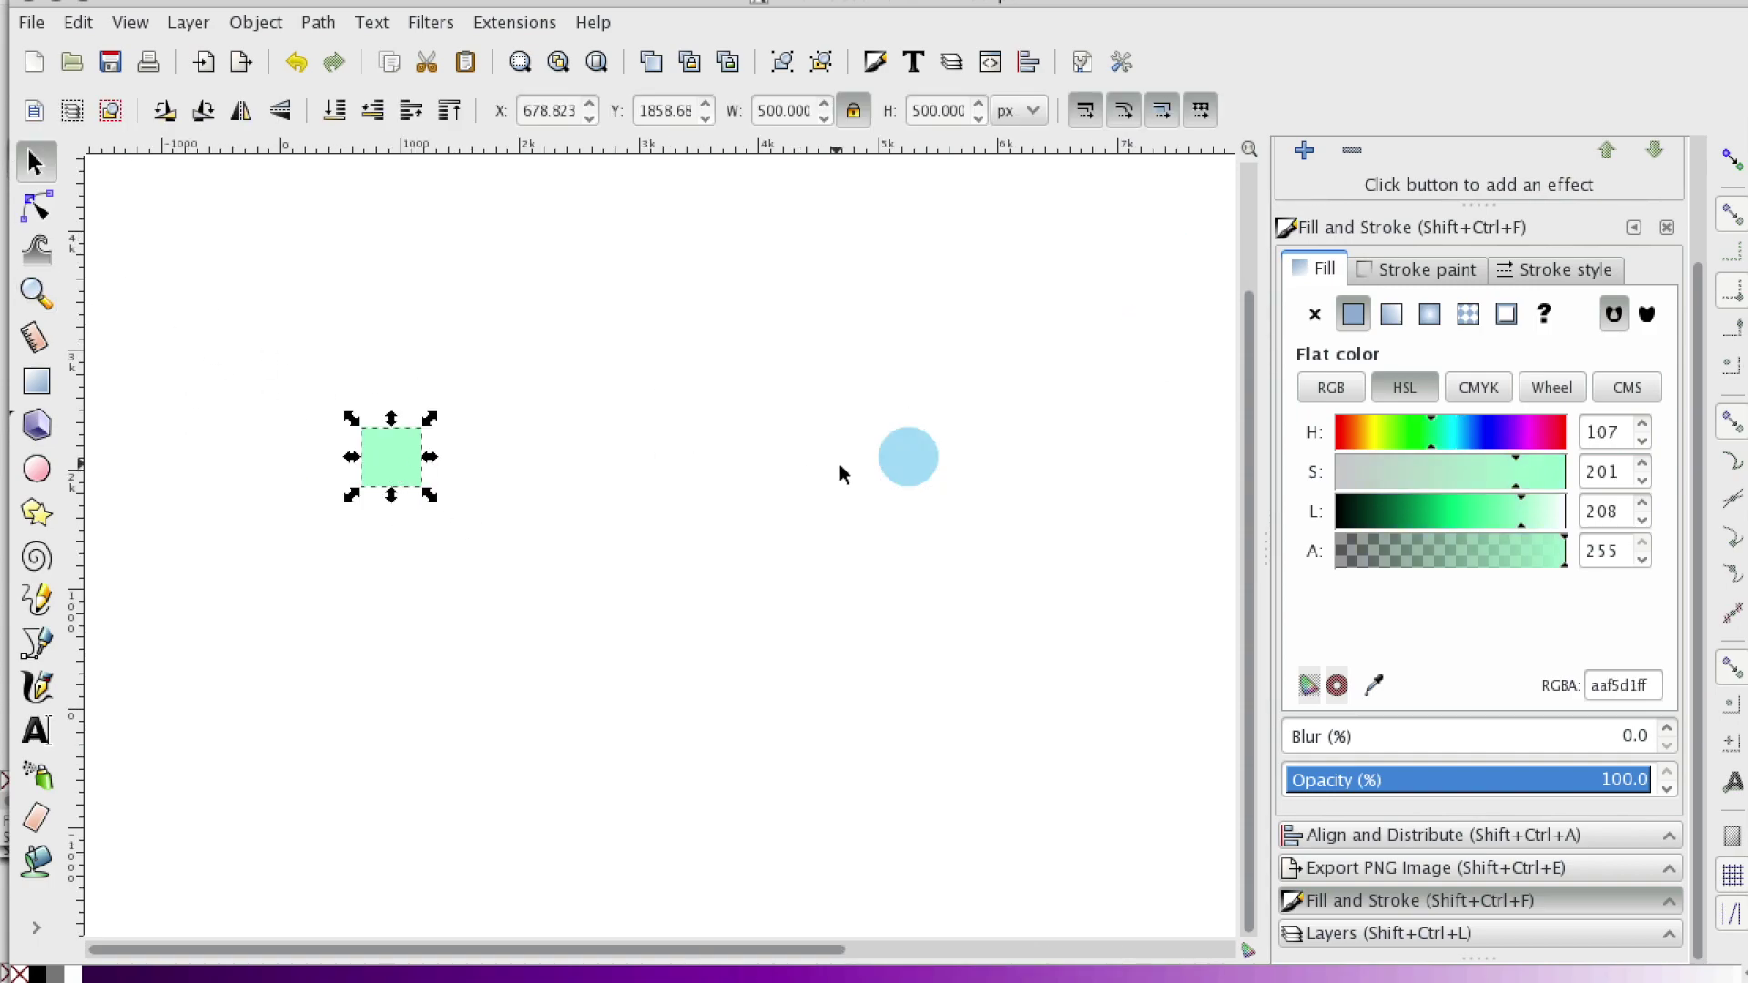
pyautogui.click(926, 462)
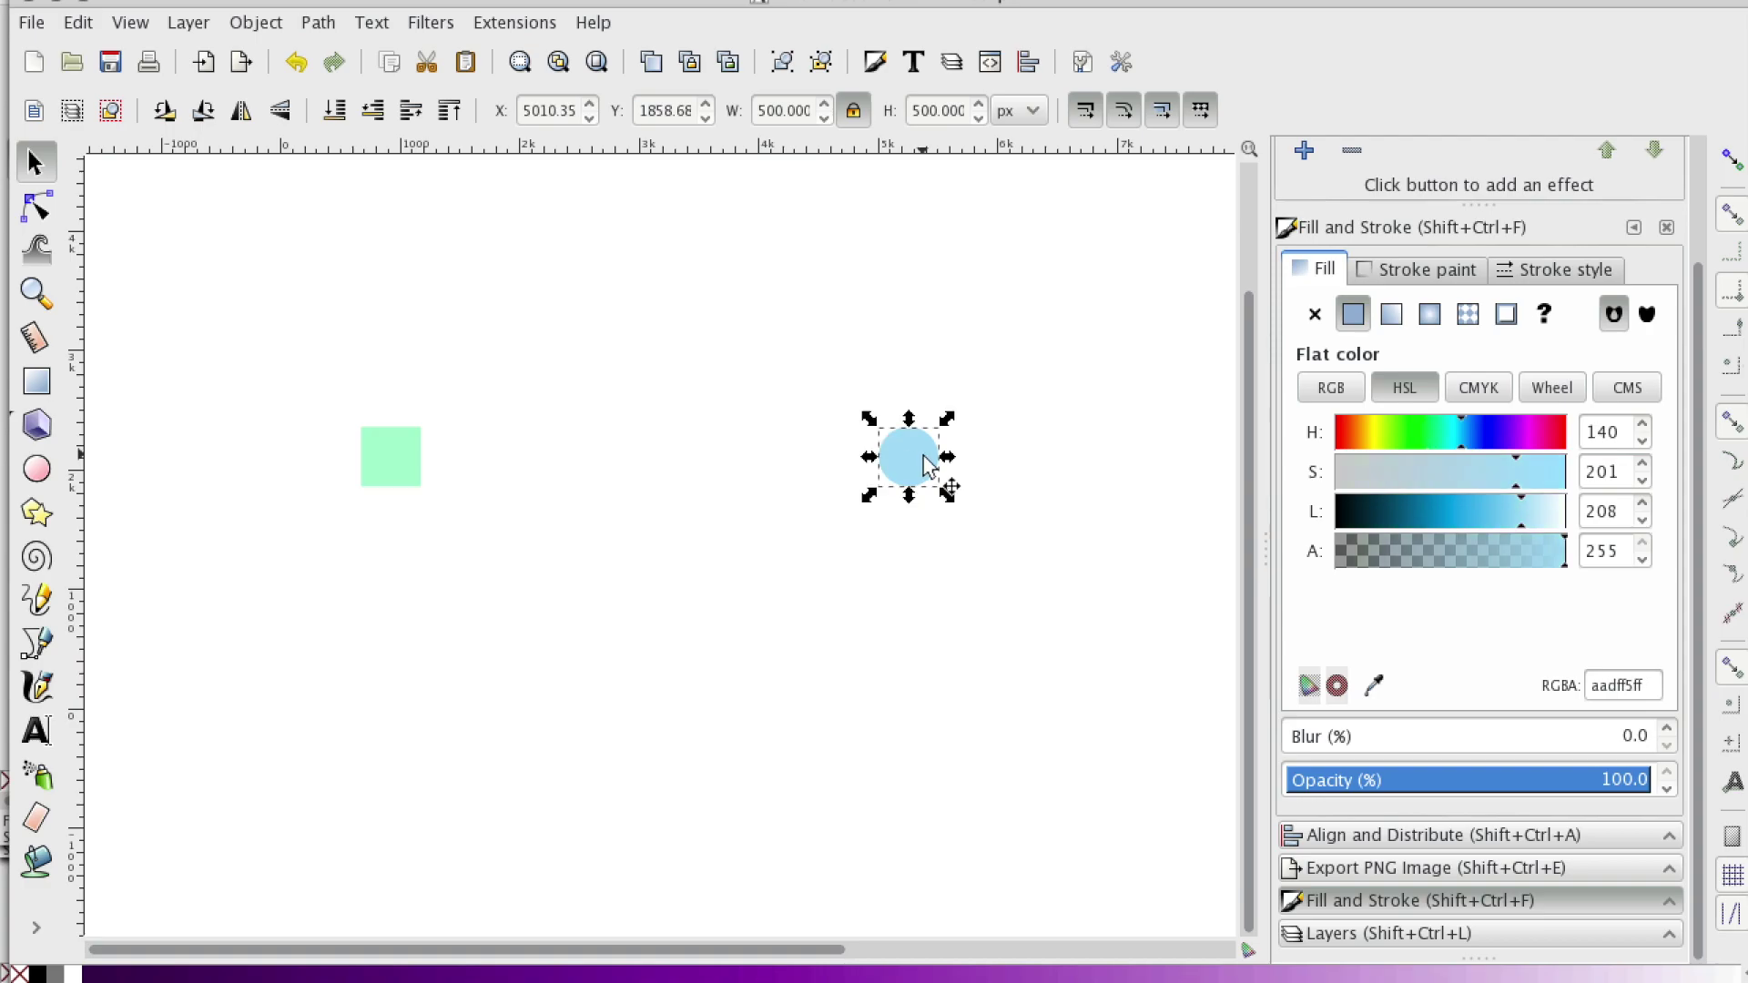
pyautogui.click(393, 471)
pyautogui.press('n')
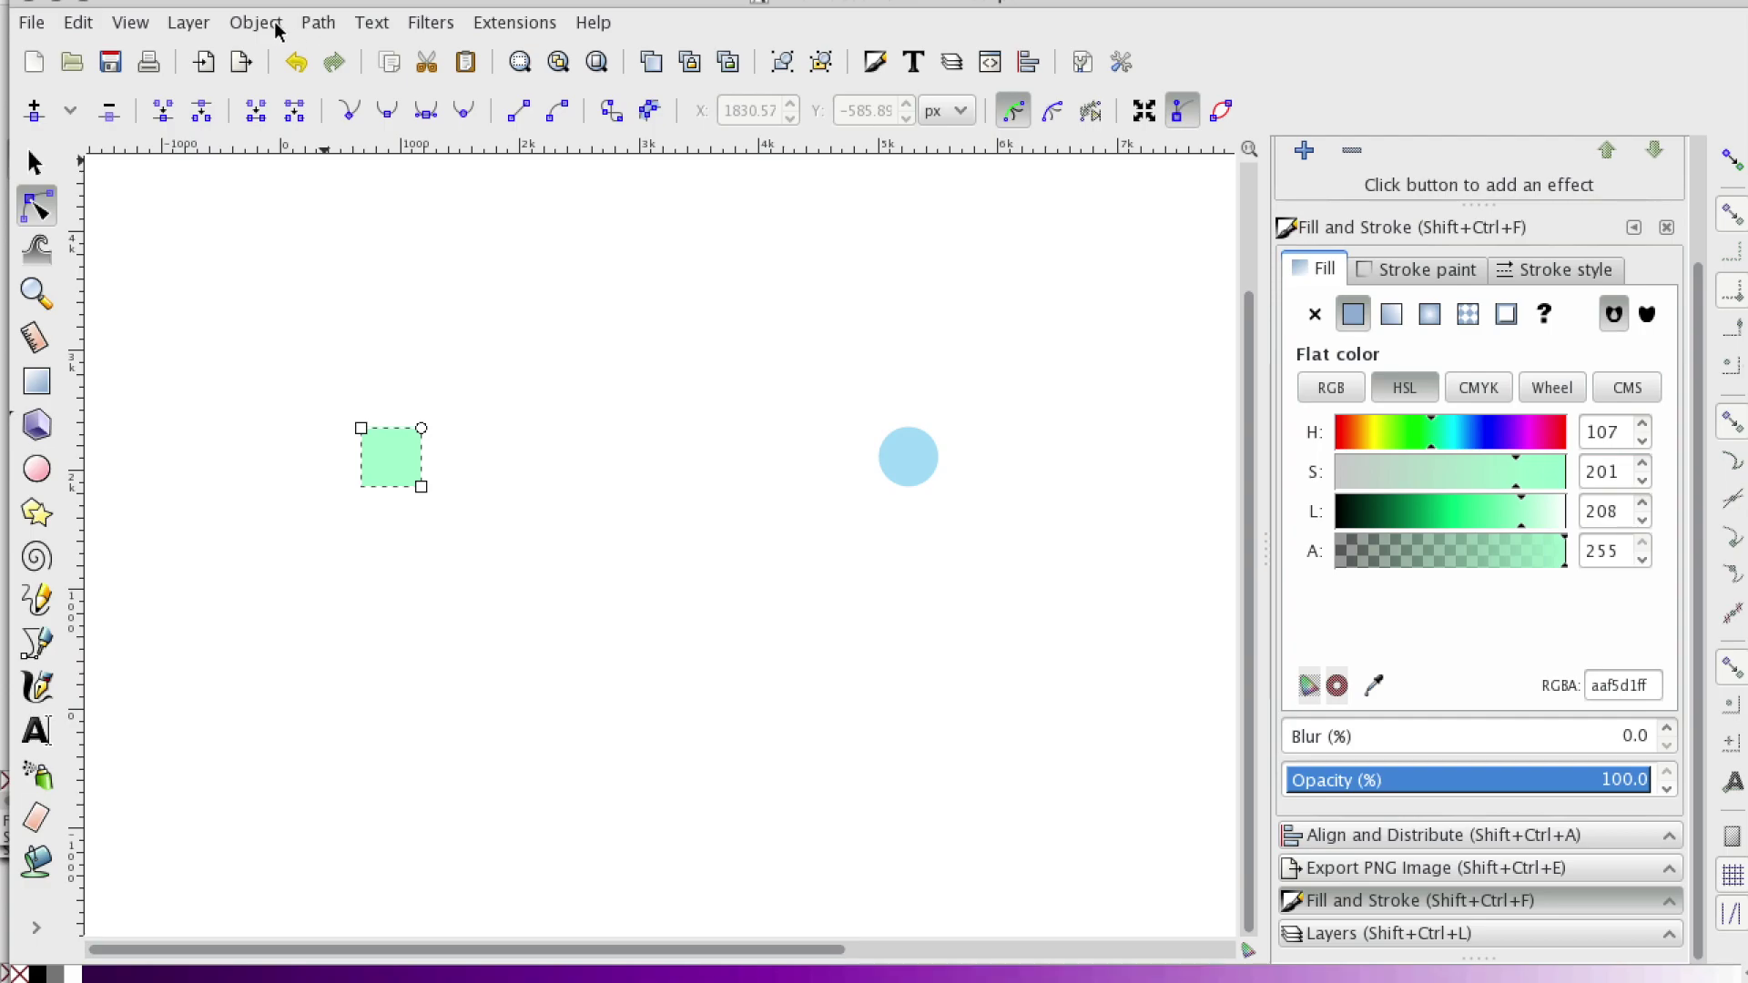
pyautogui.click(328, 28)
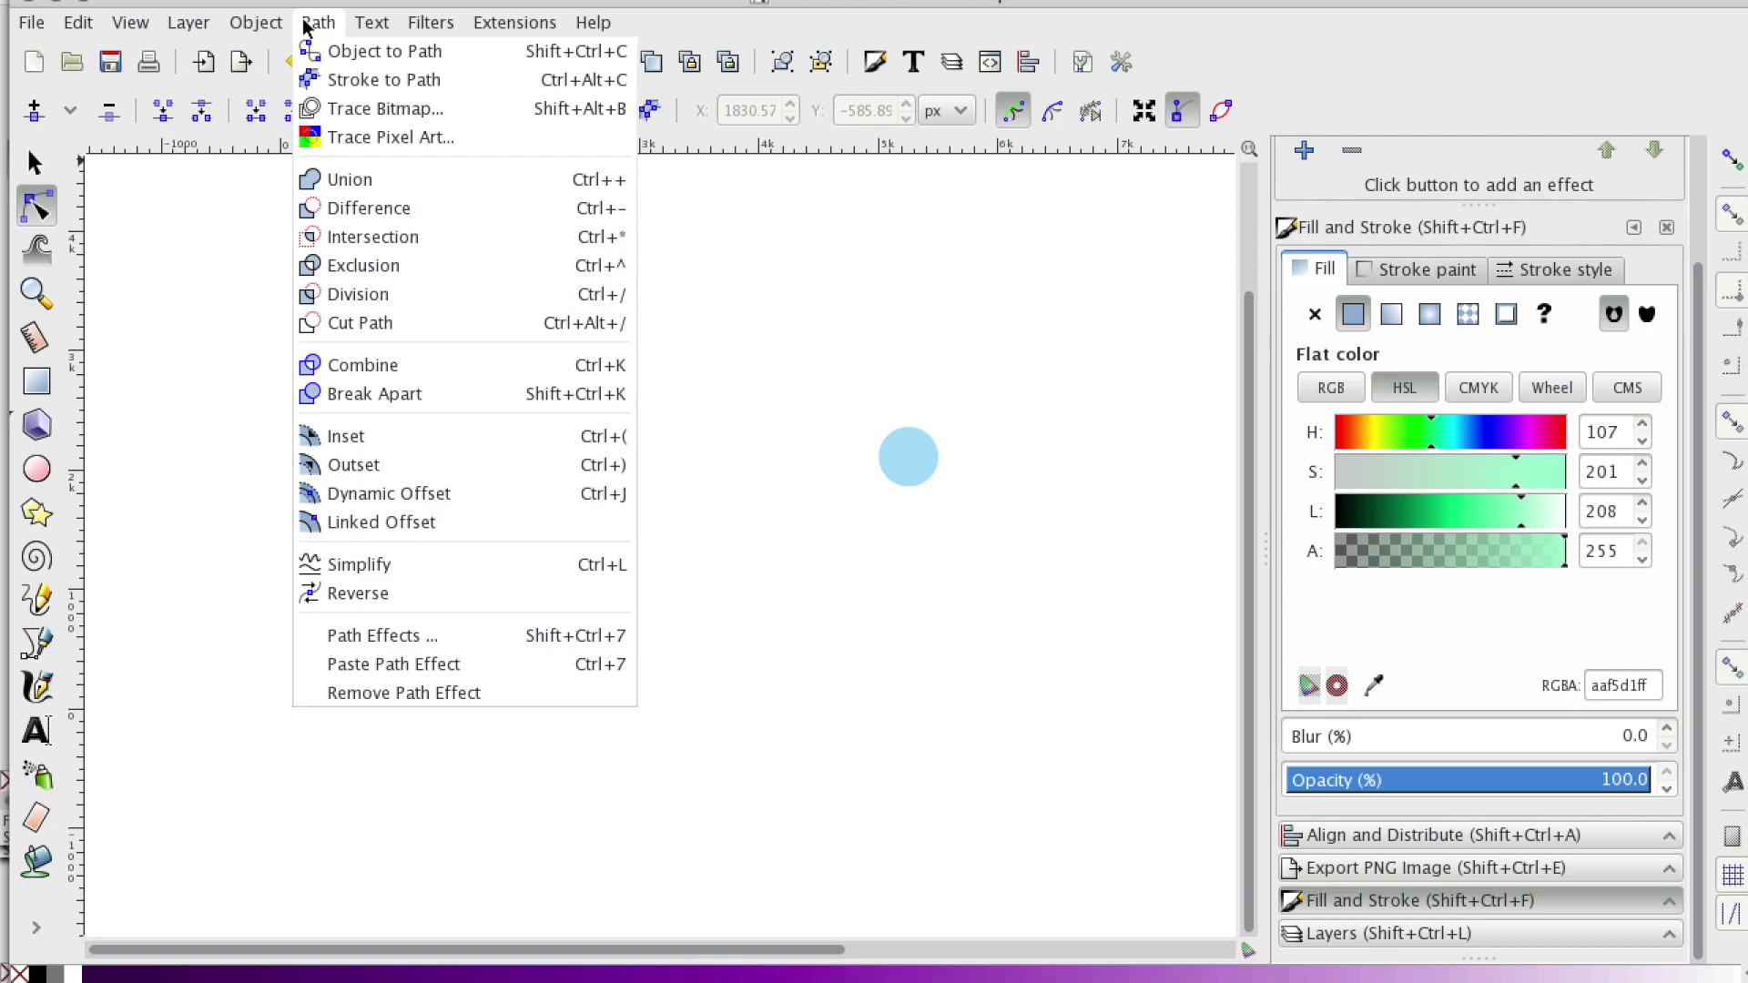
pyautogui.click(384, 52)
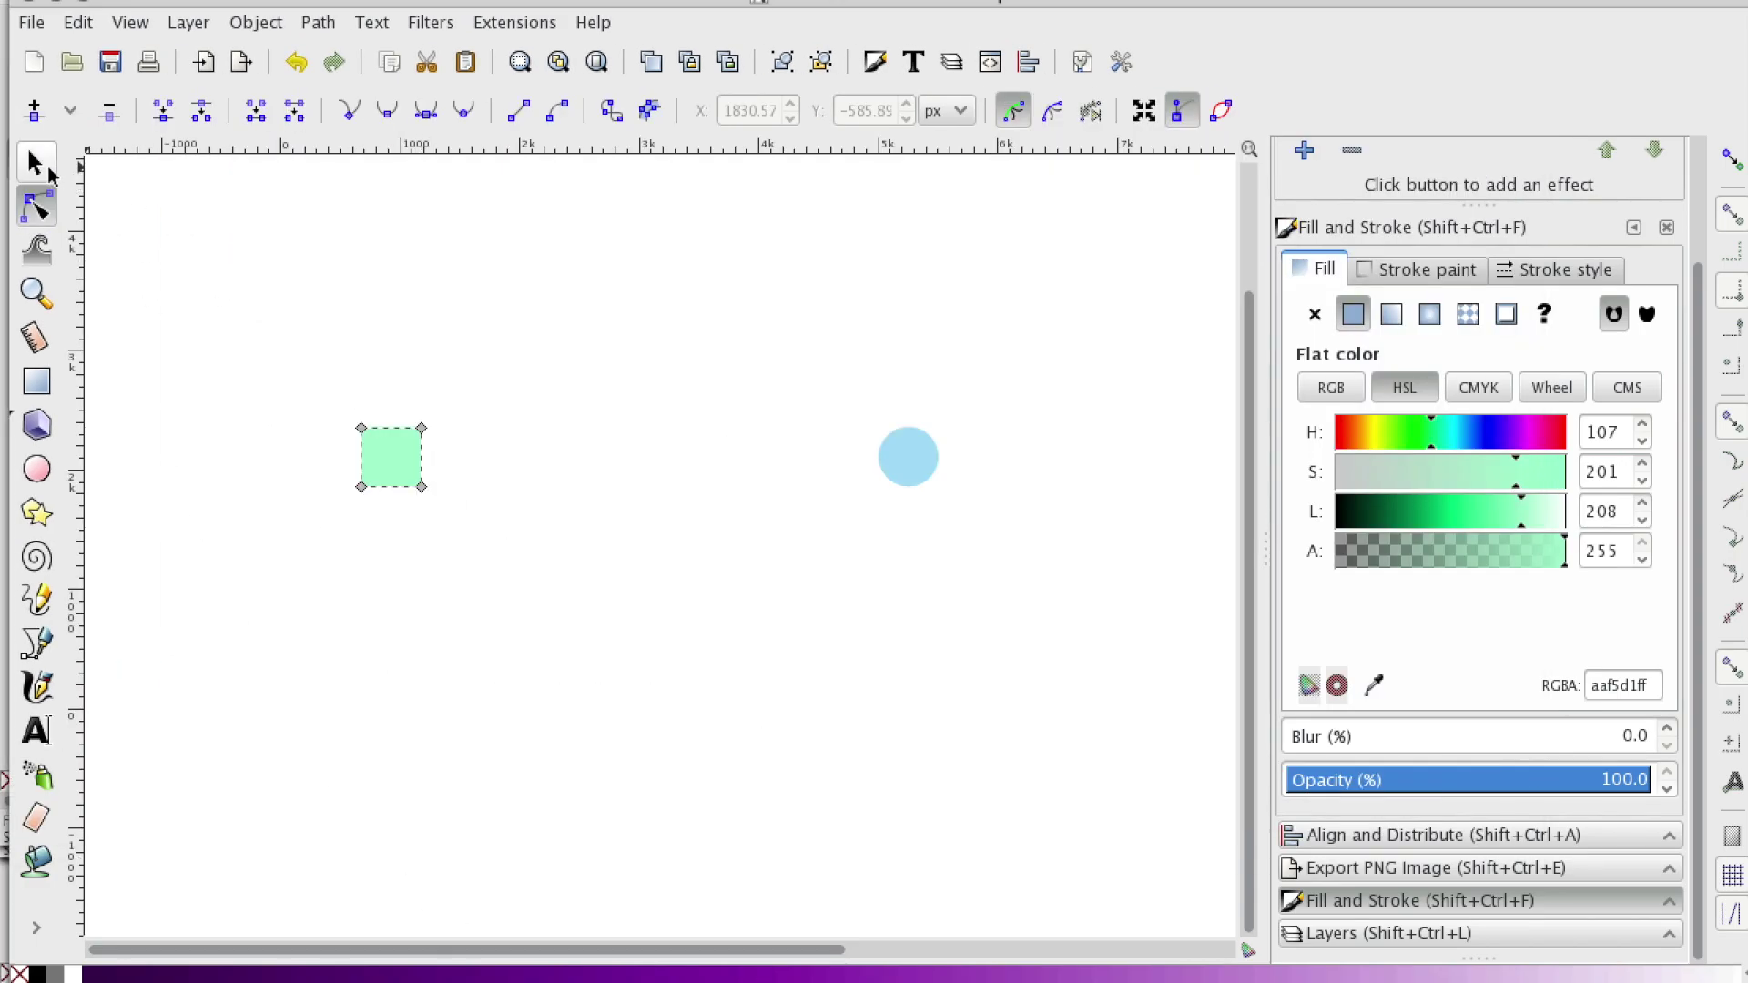
pyautogui.click(48, 169)
# Step: Convert the small blue circle to a path and check both shapes' nodes
pyautogui.click(909, 456)
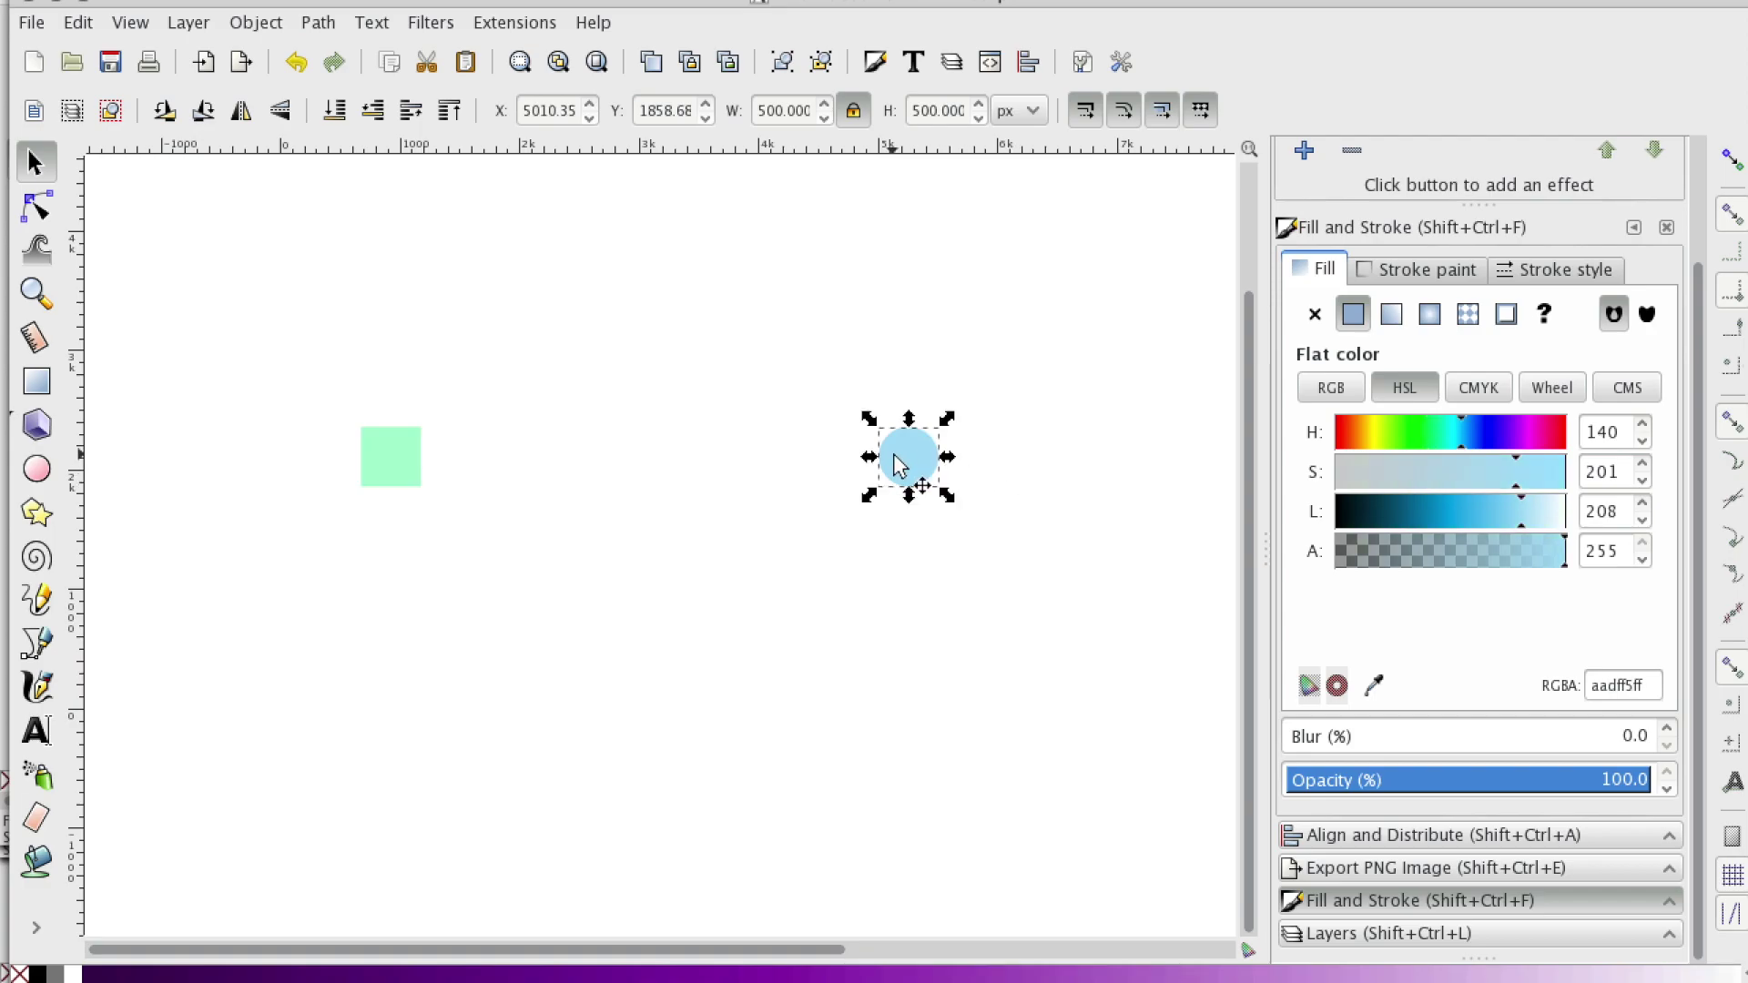
pyautogui.click(321, 24)
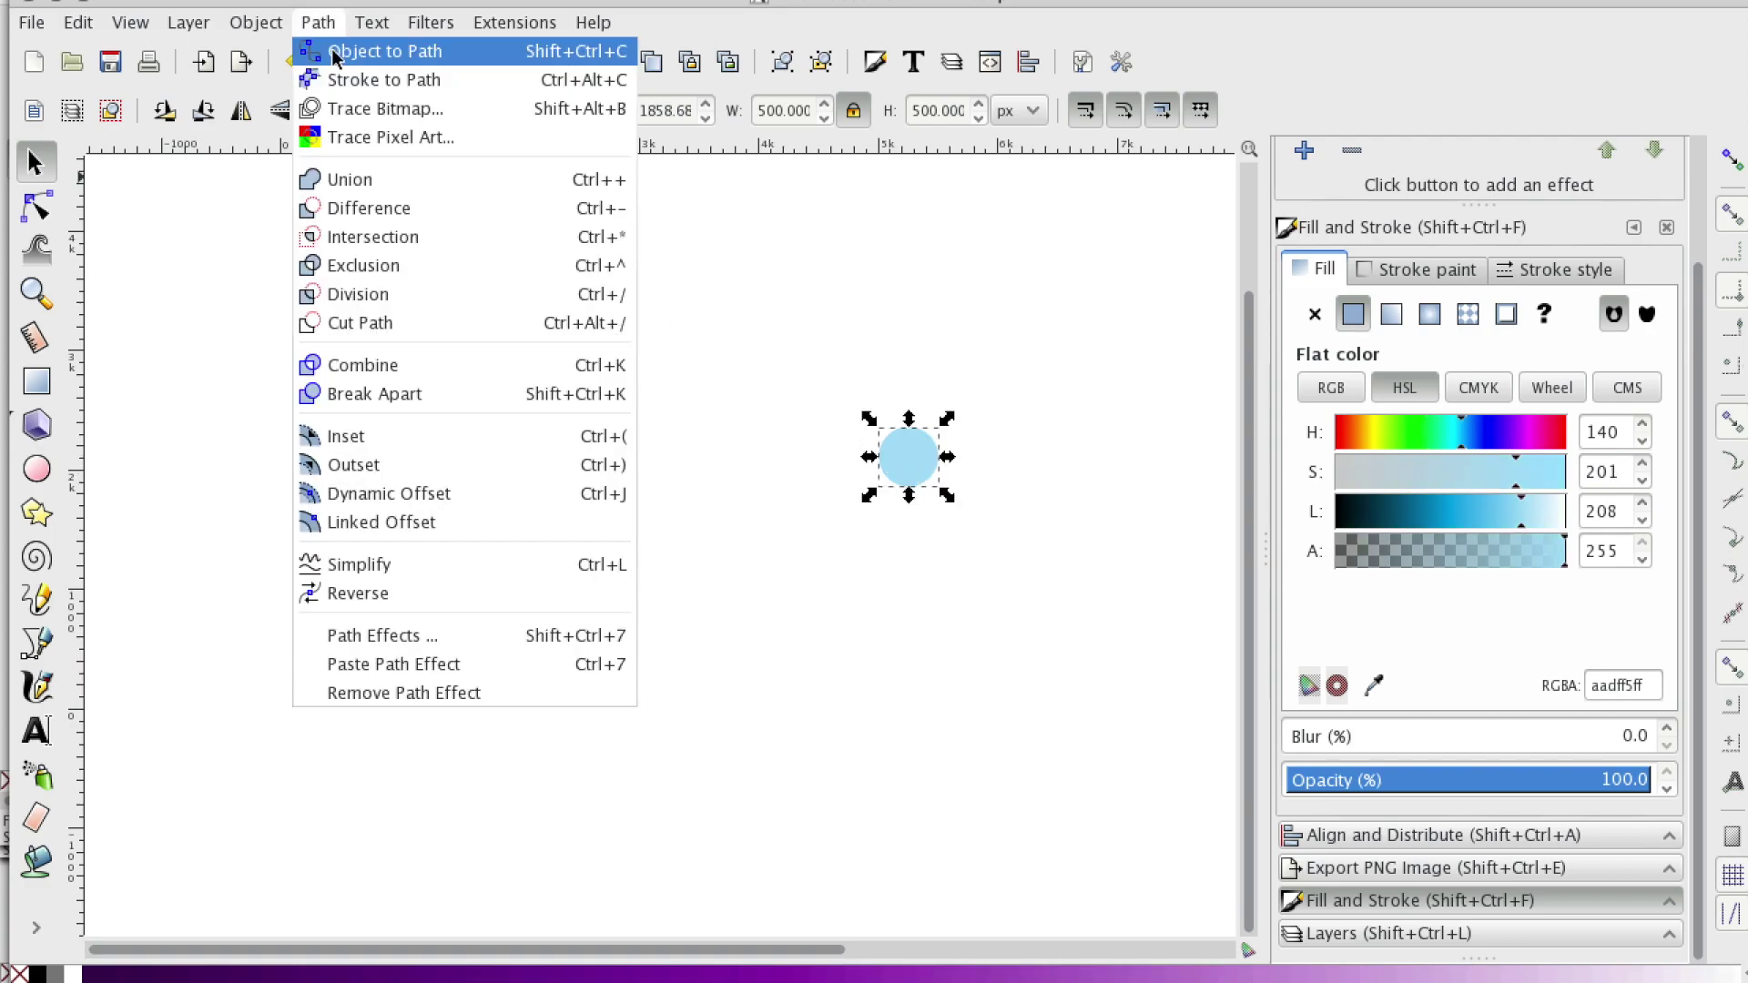
pyautogui.click(462, 55)
pyautogui.press('n')
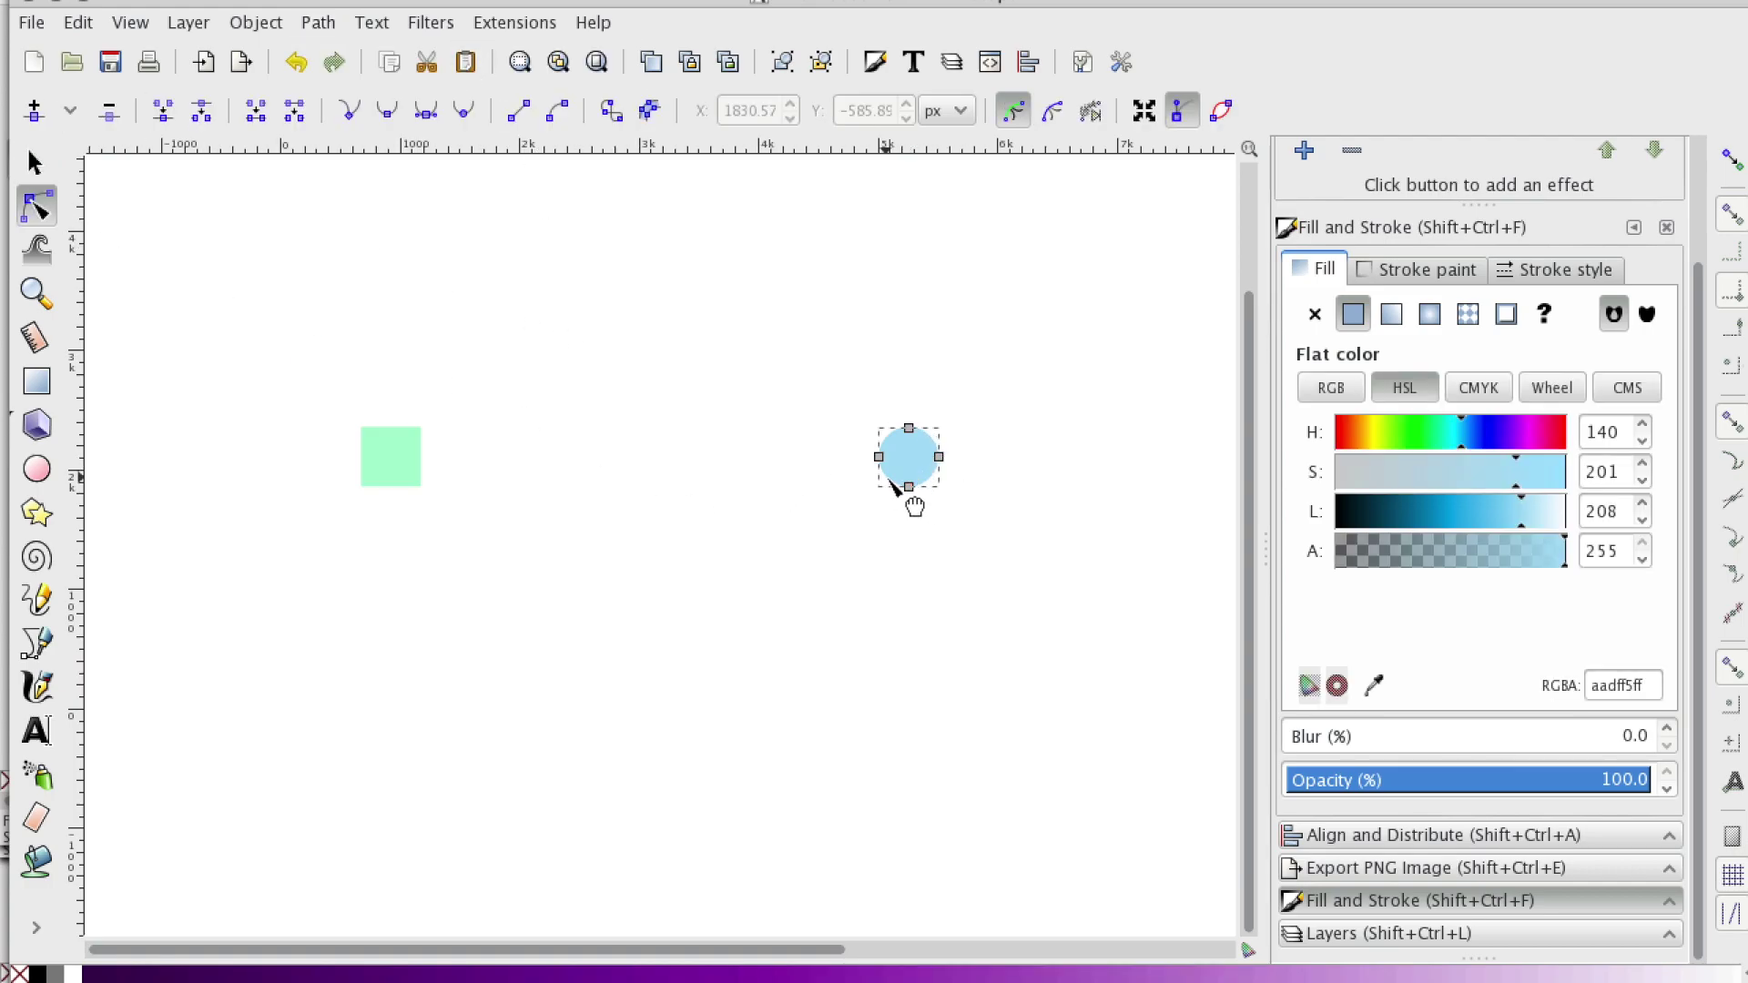
pyautogui.click(384, 487)
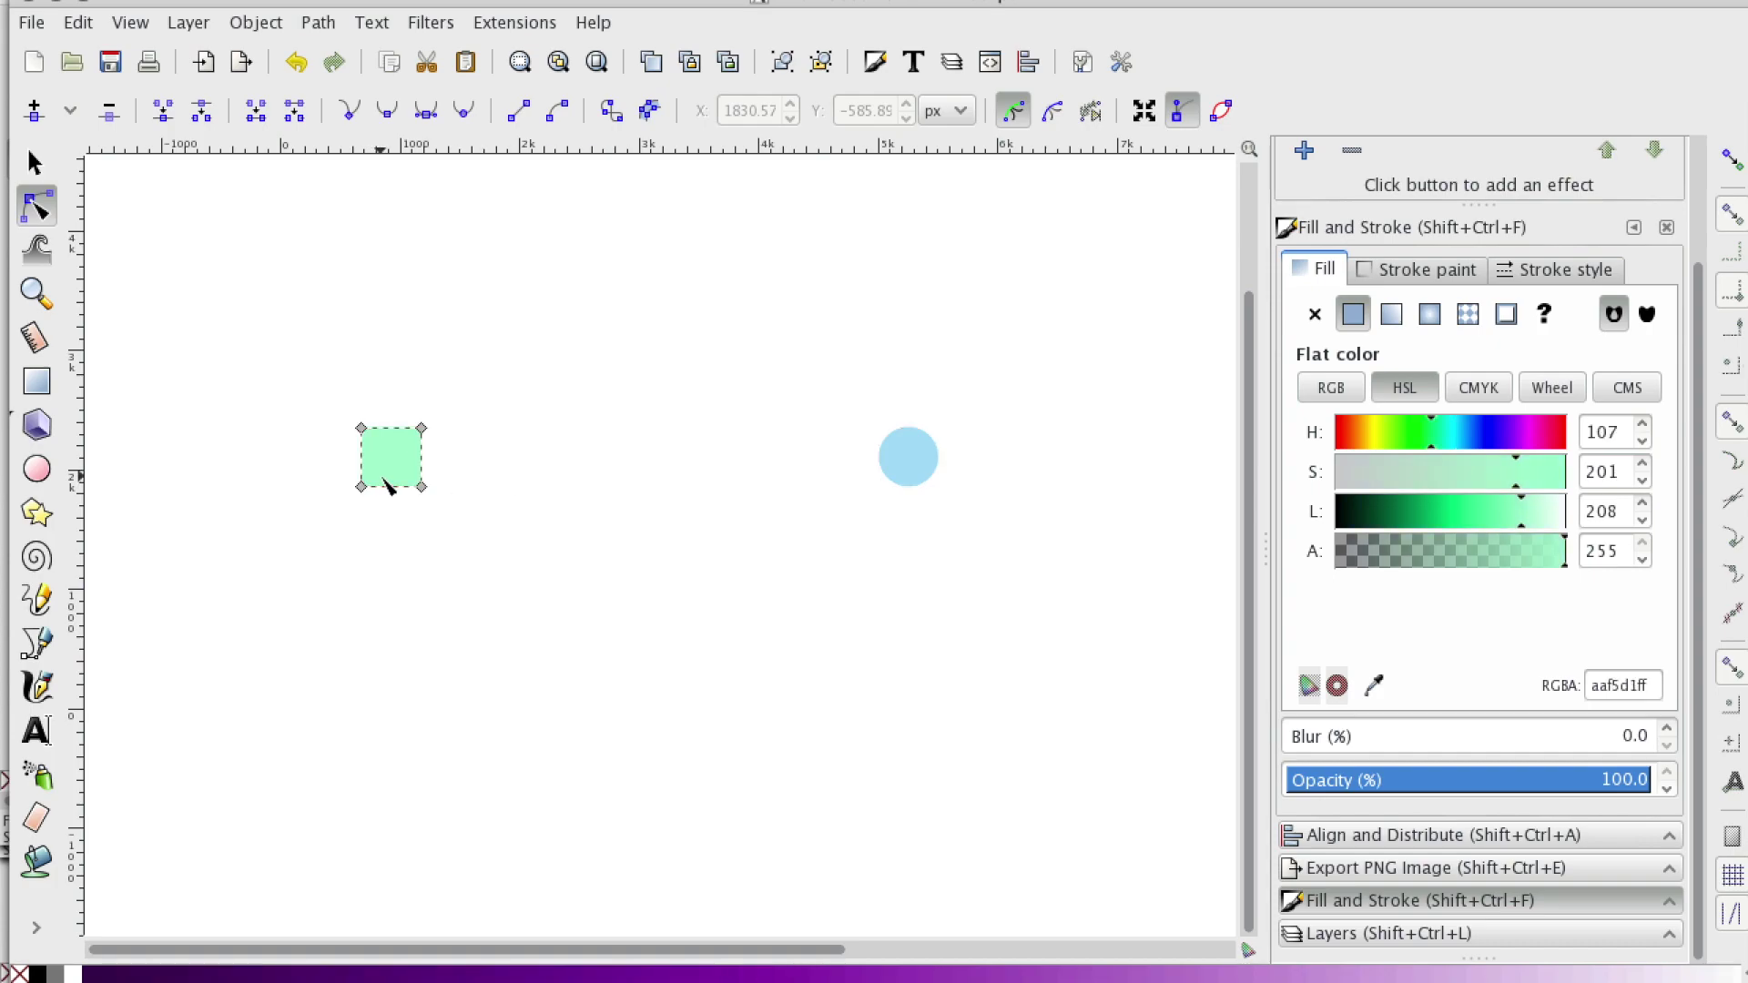
pyautogui.click(35, 162)
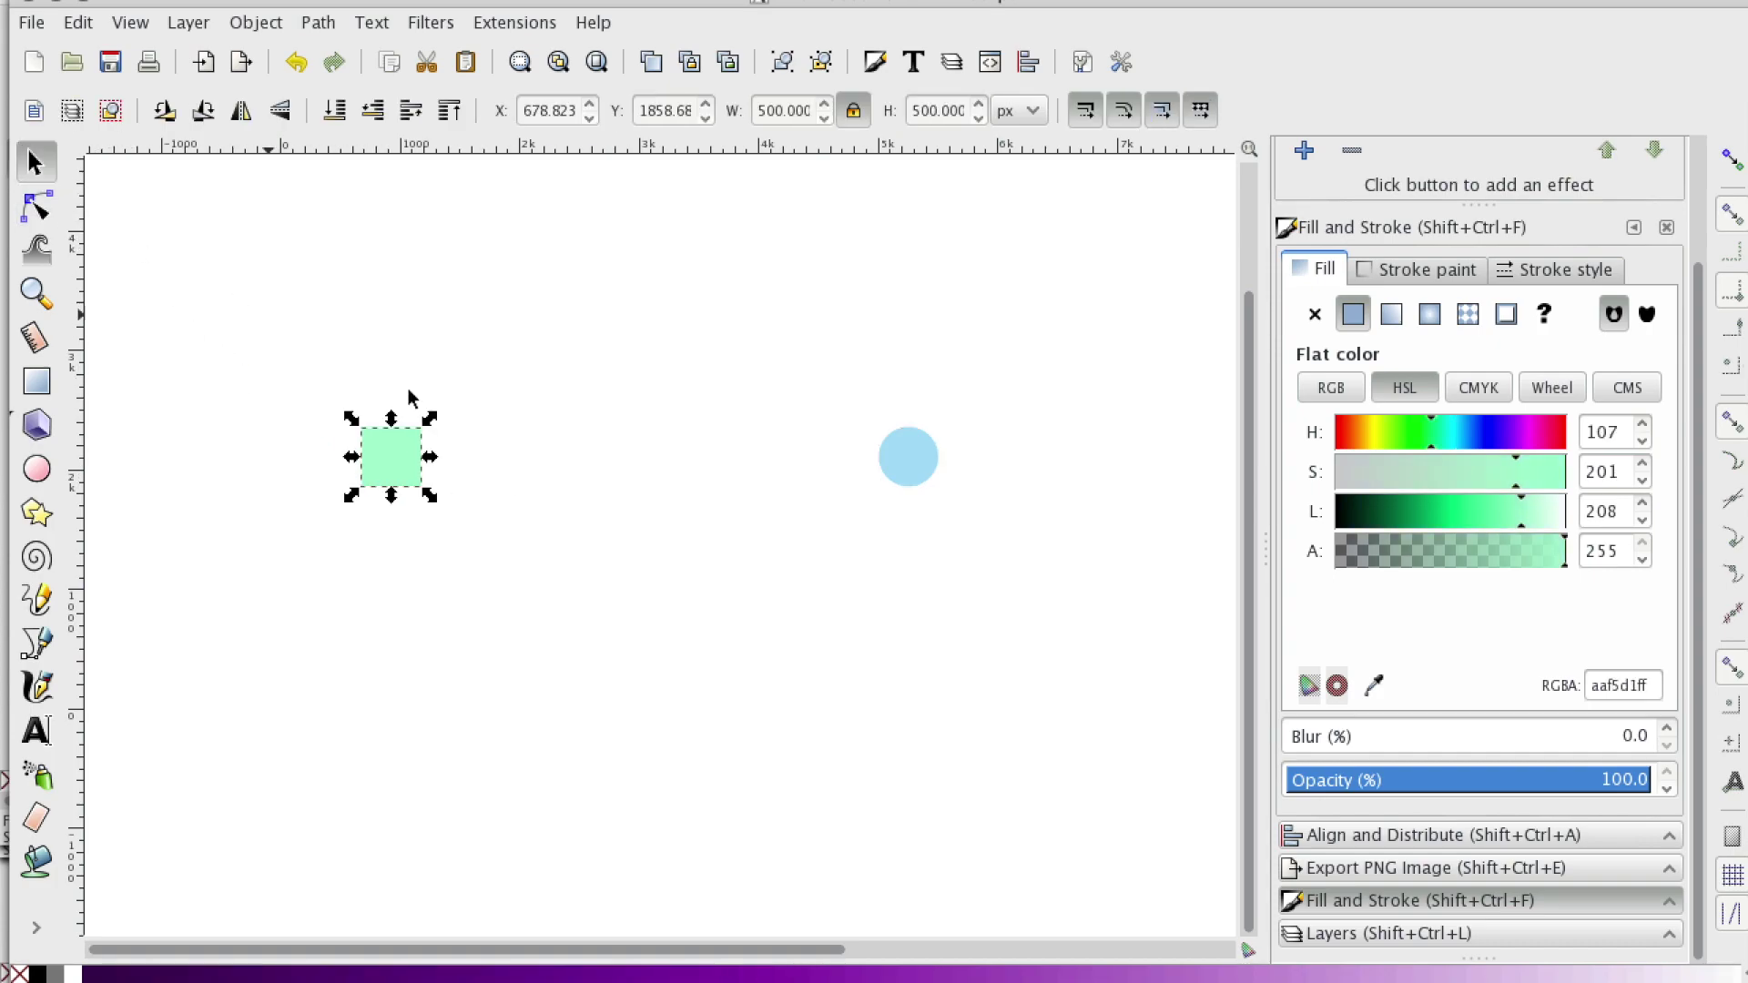
# Step: Select the square and circle paths with the Node tool and open Generate from Path > Interpolate
pyautogui.click(661, 543)
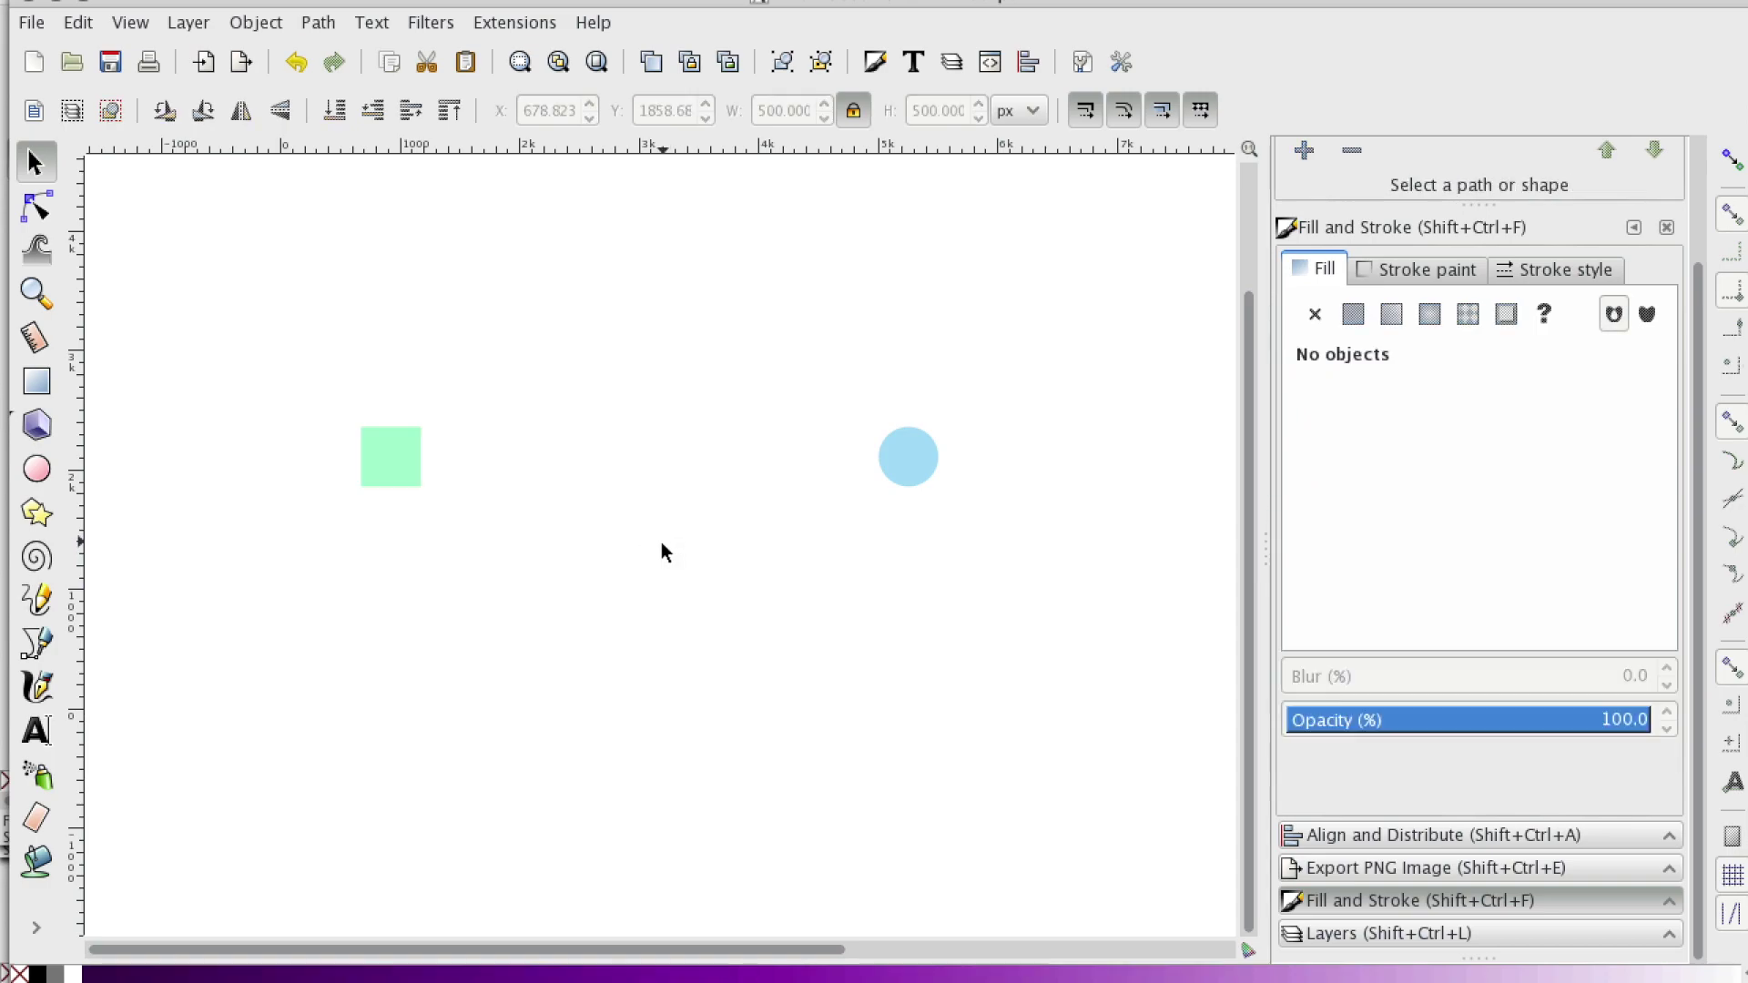
pyautogui.click(37, 207)
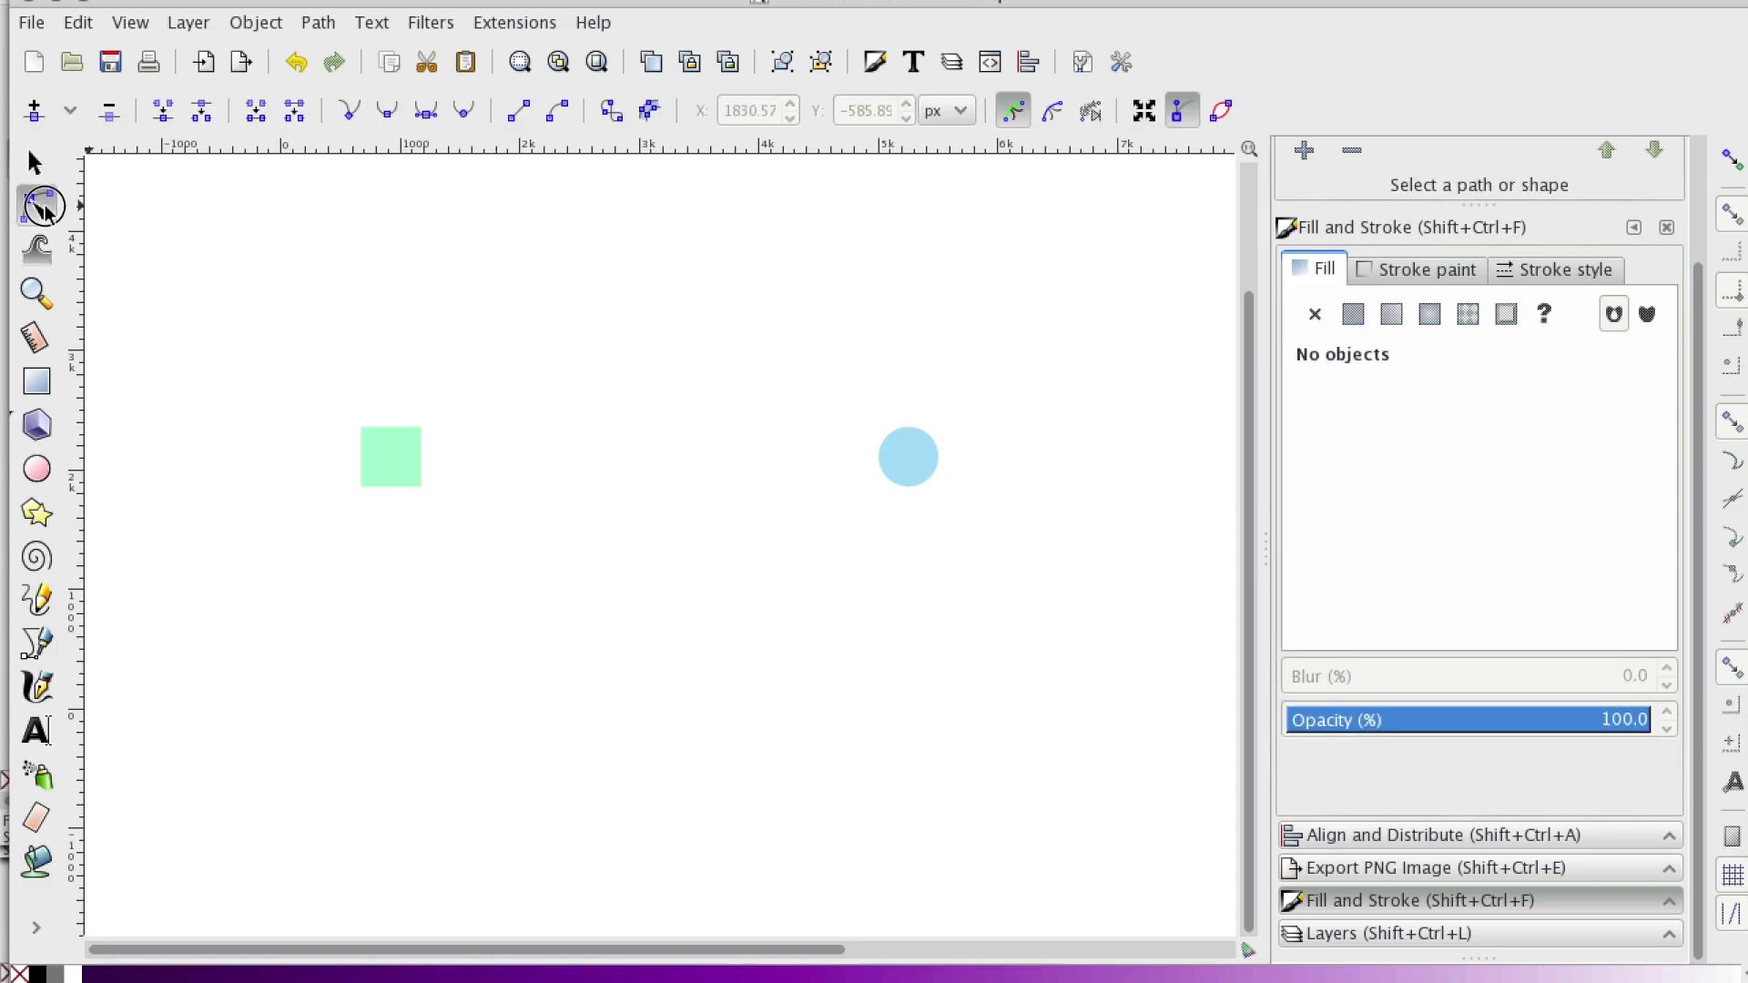
pyautogui.click(389, 466)
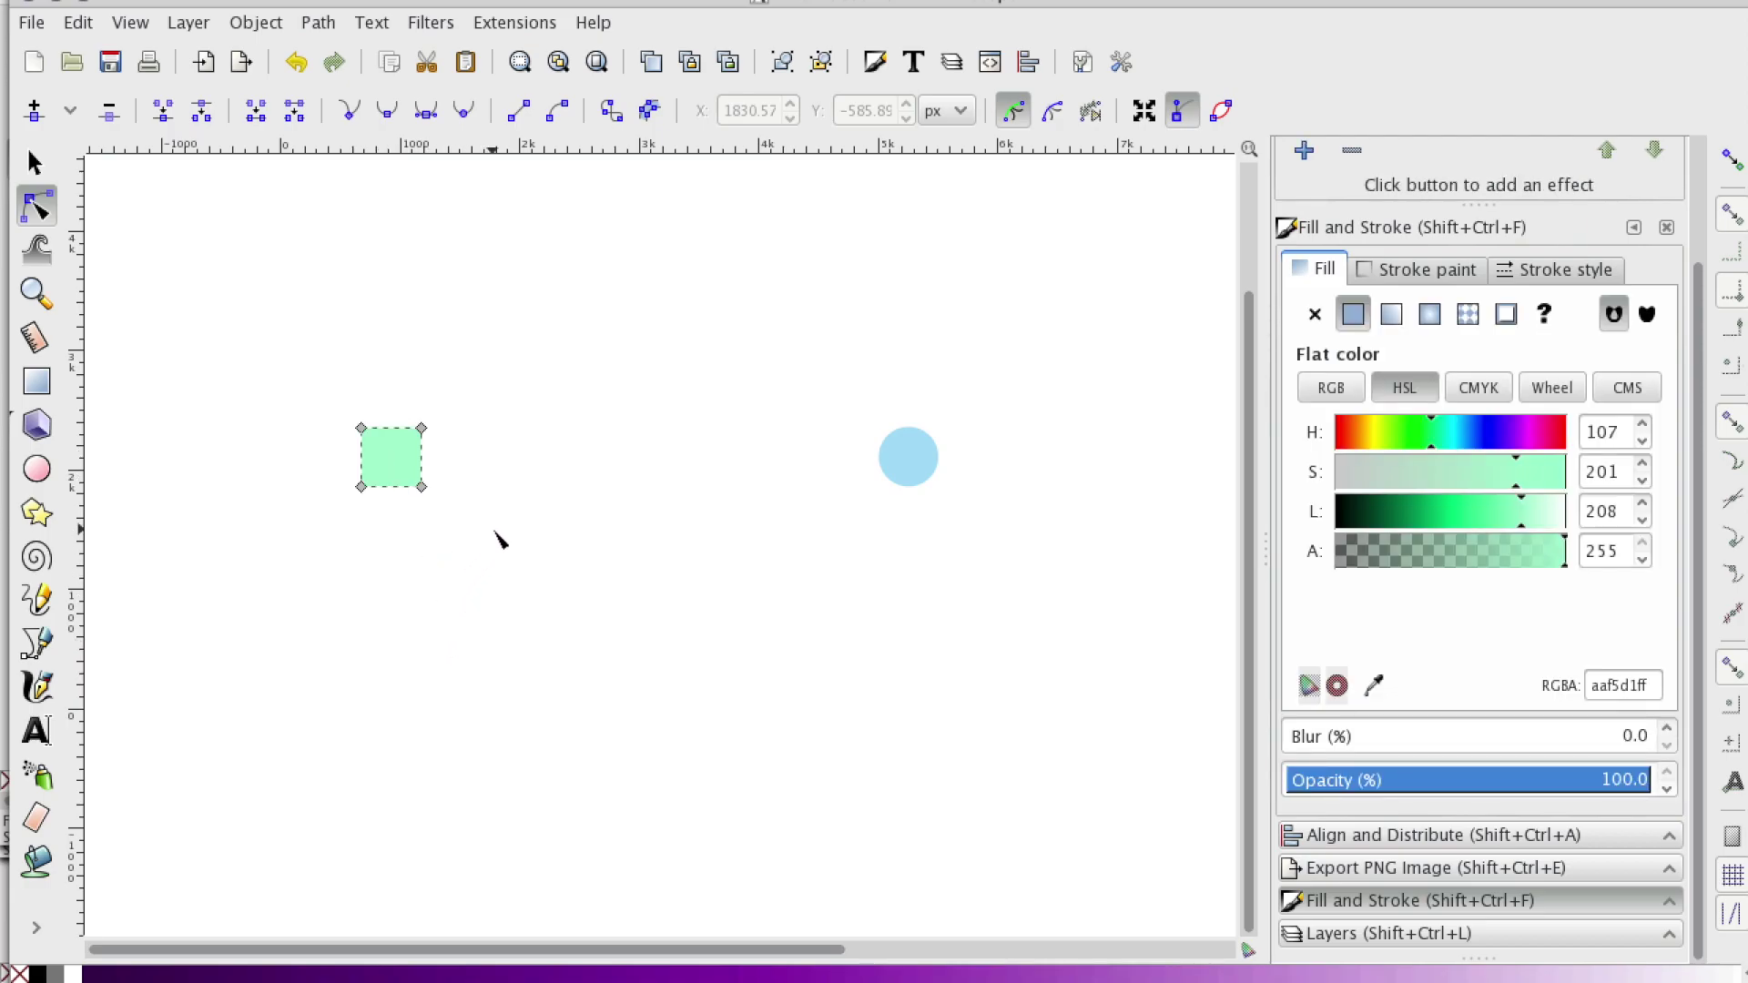
pyautogui.keyDown('shift'); pyautogui.click(925, 470); pyautogui.keyUp('shift')
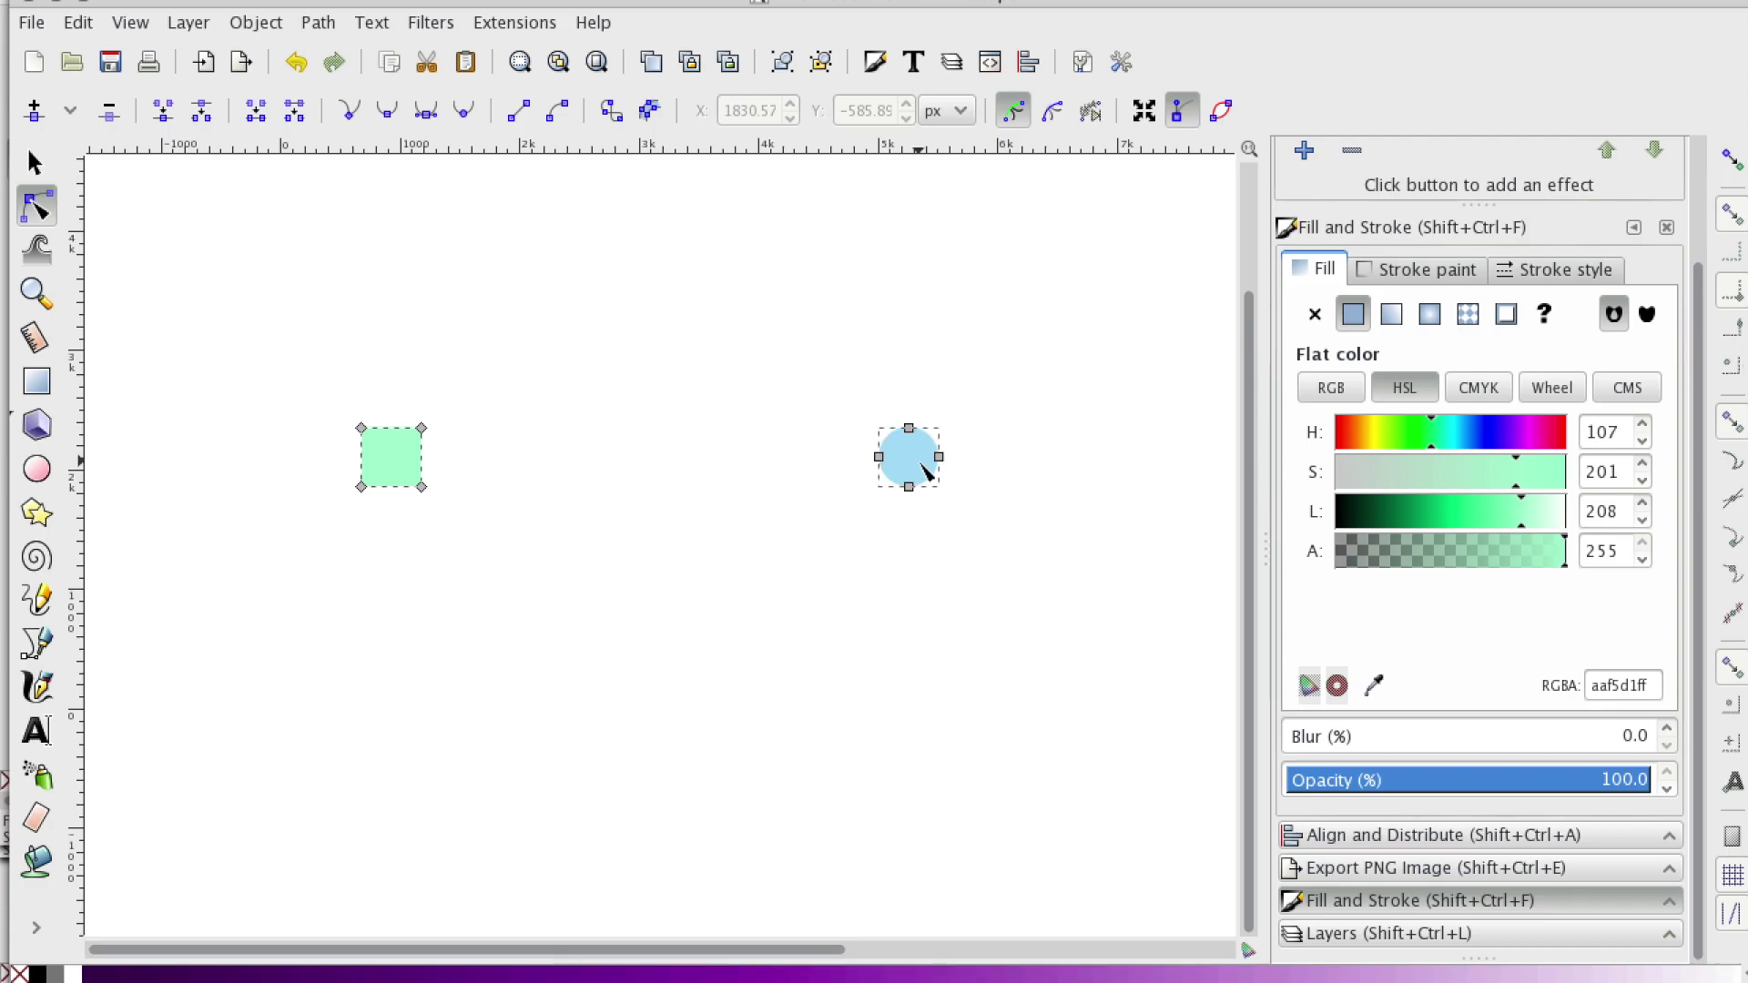
pyautogui.click(515, 25)
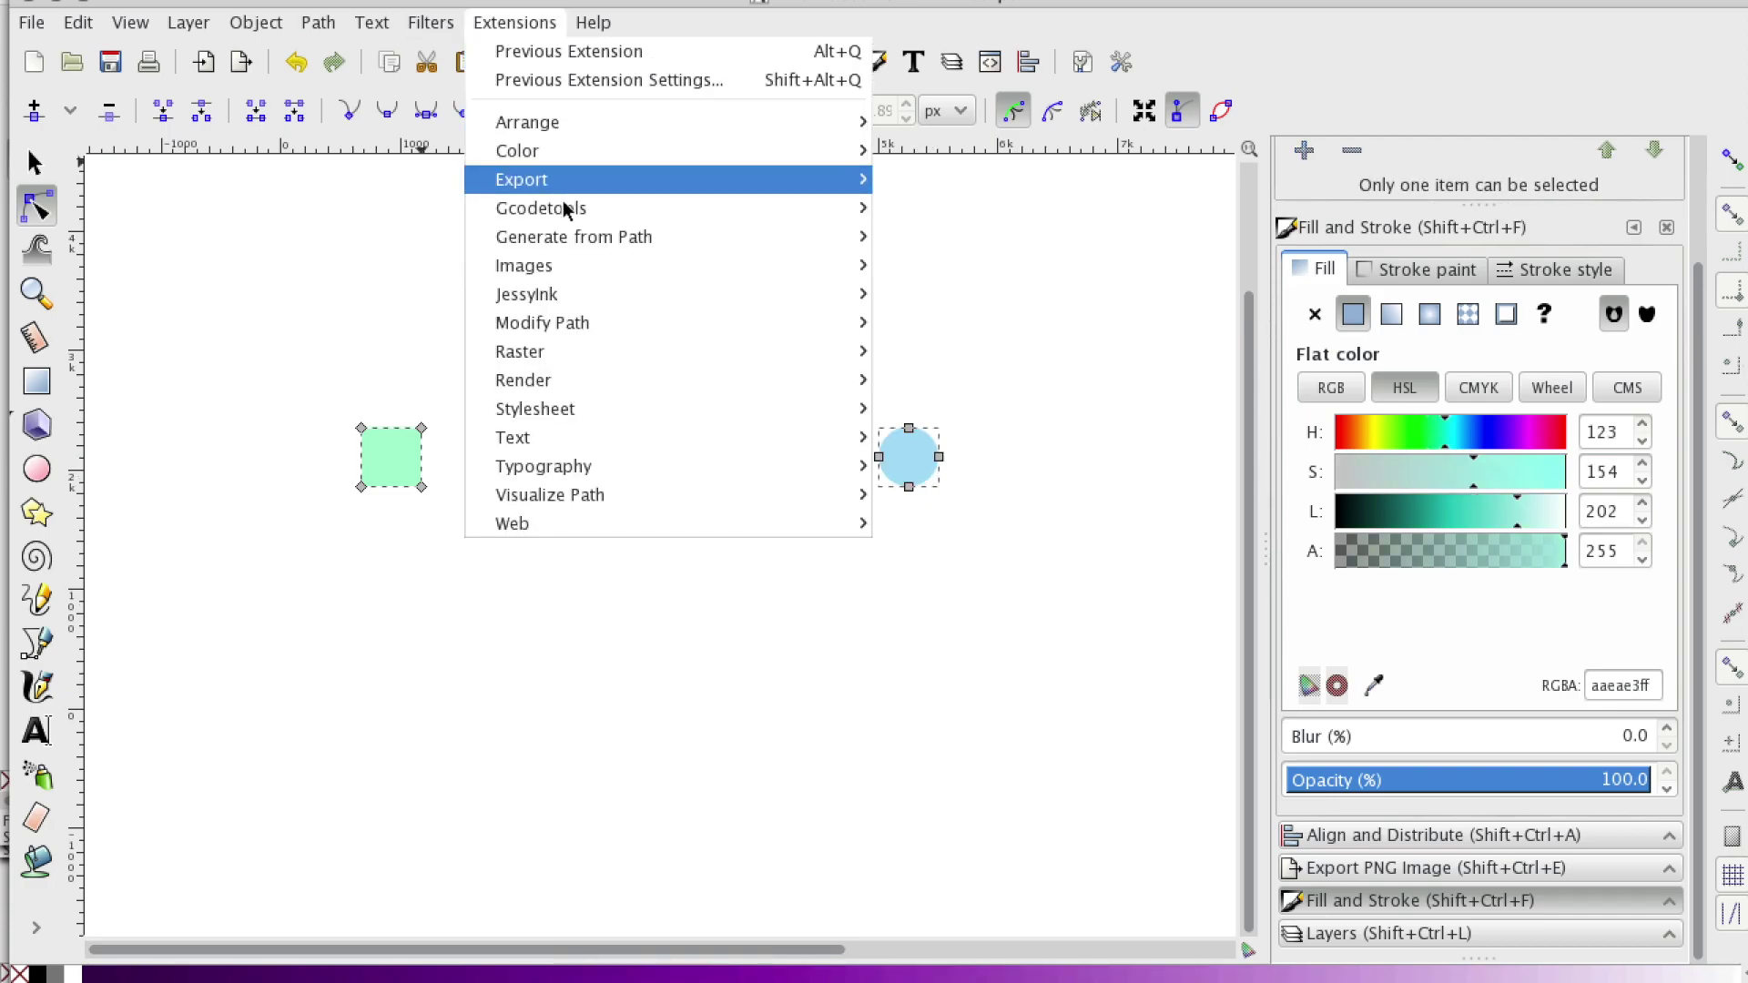
pyautogui.moveTo(582, 230)
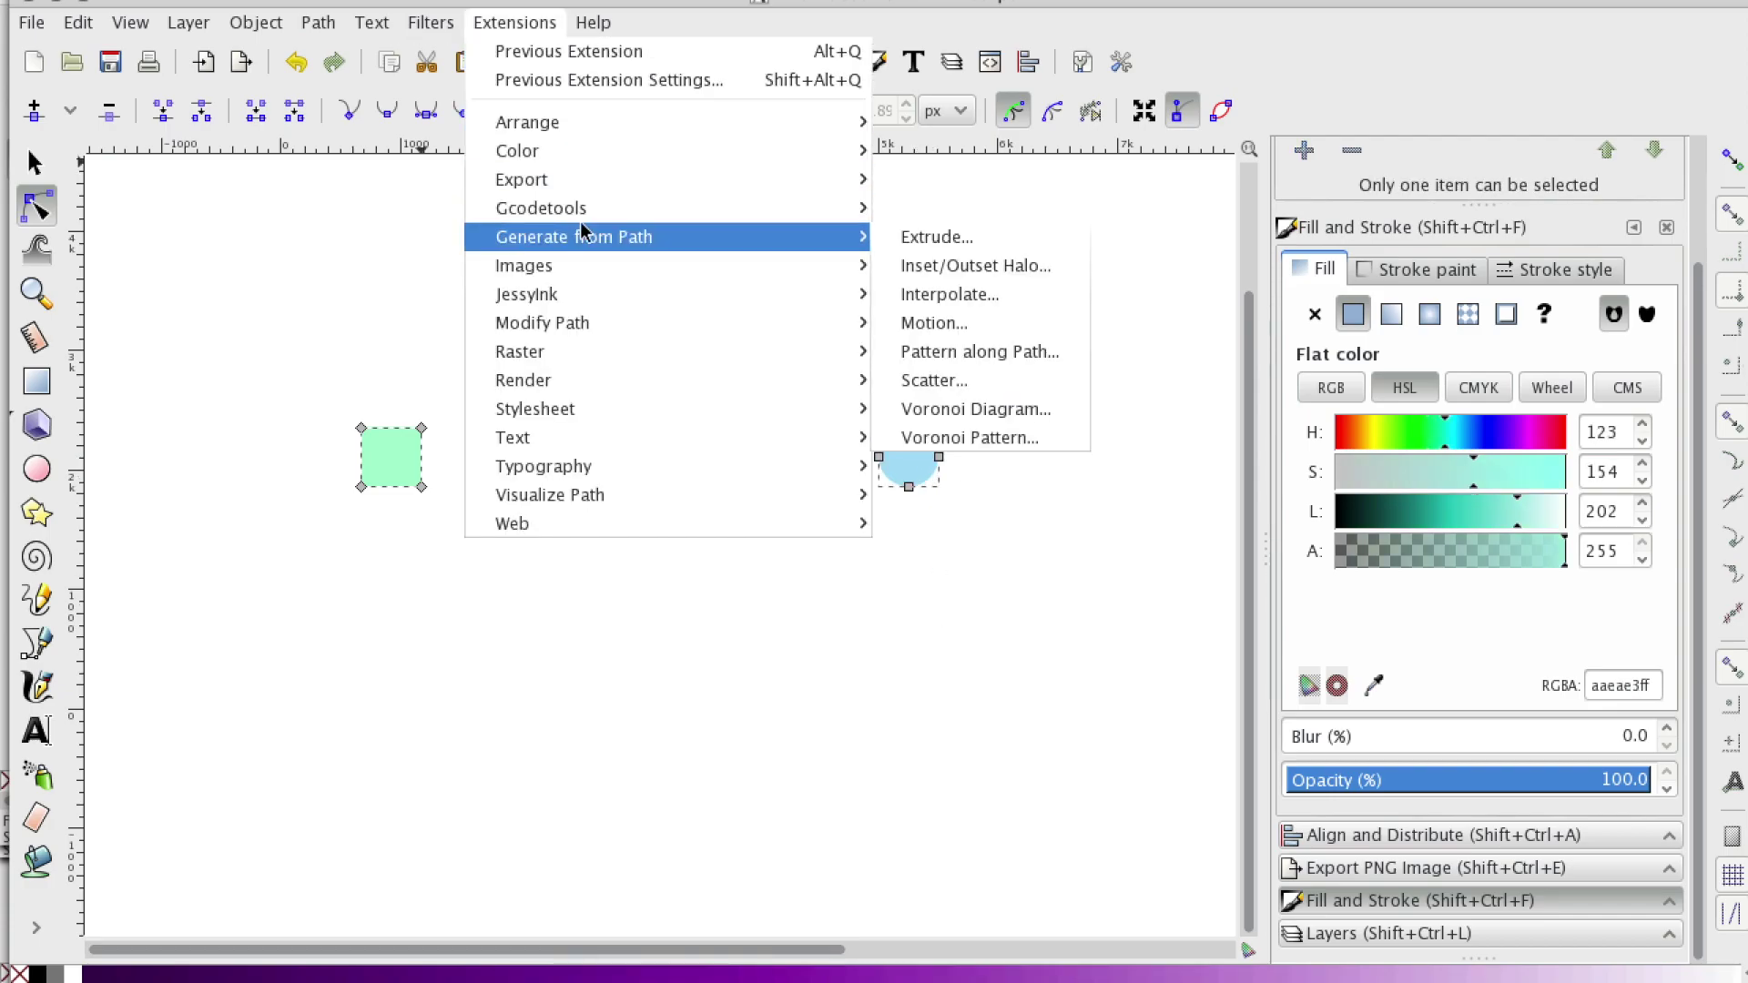
pyautogui.click(948, 293)
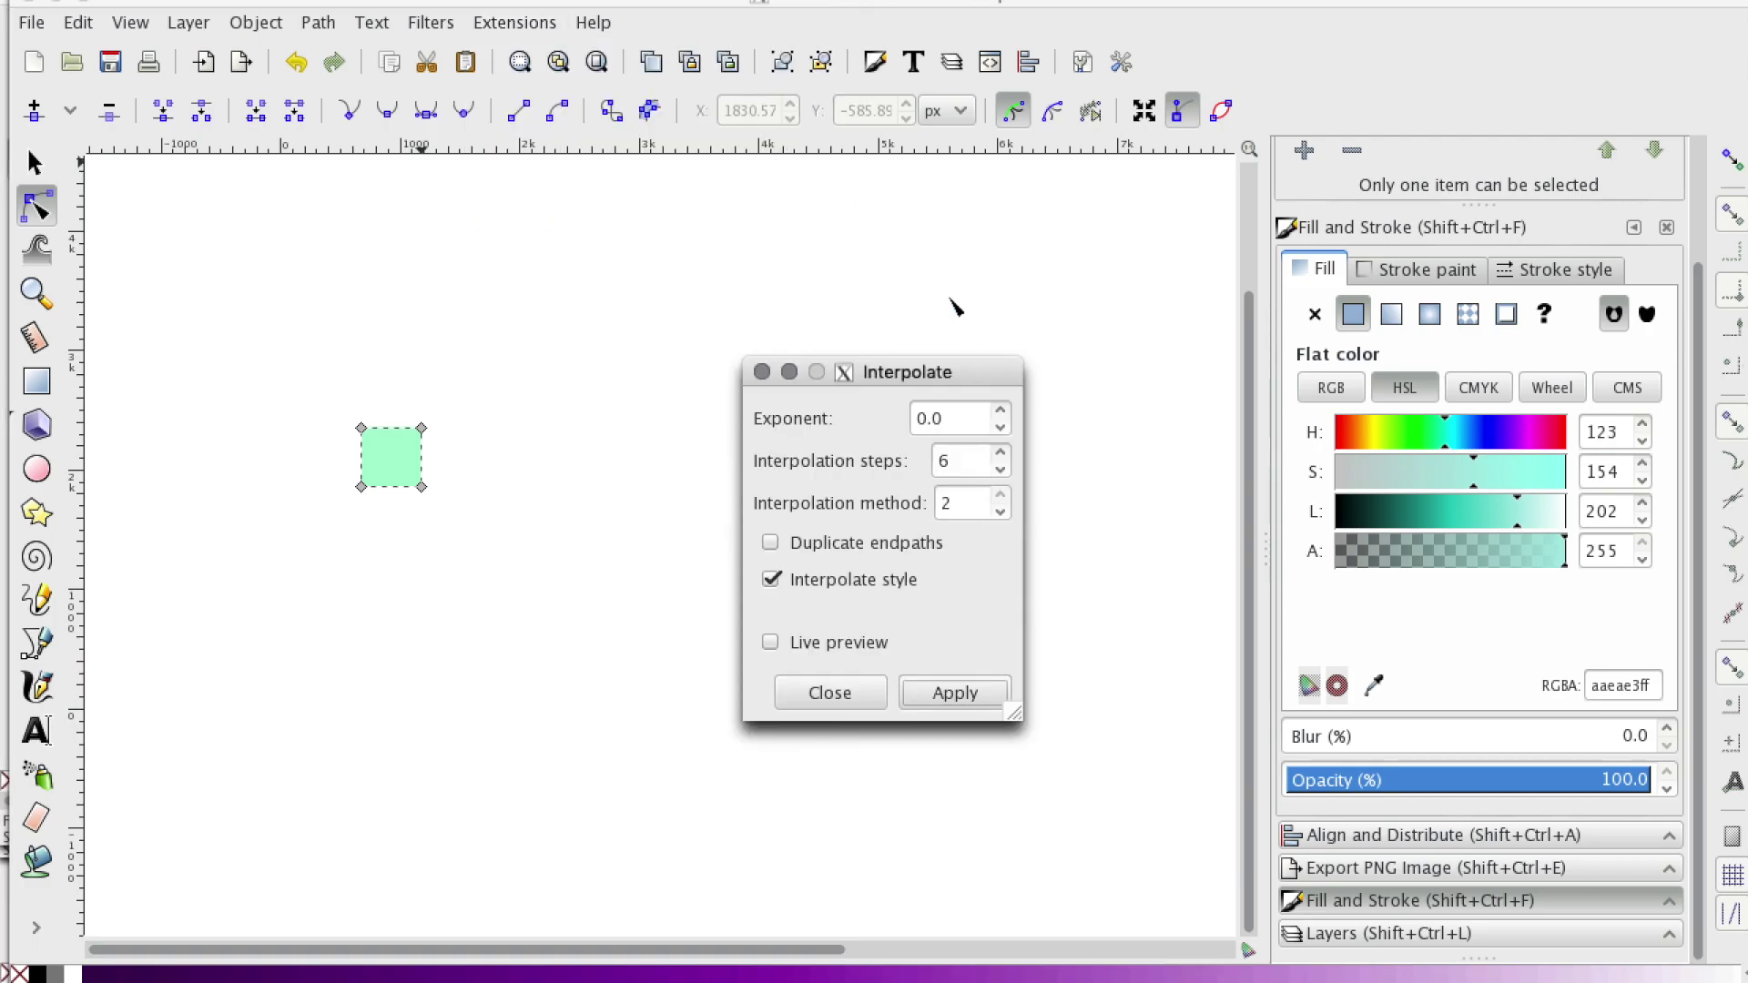
# Step: Move the Interpolate dialog aside, enable Live preview of six steps, then untick Interpolate style
pyautogui.moveTo(888, 375); pyautogui.dragTo(1090, 196)
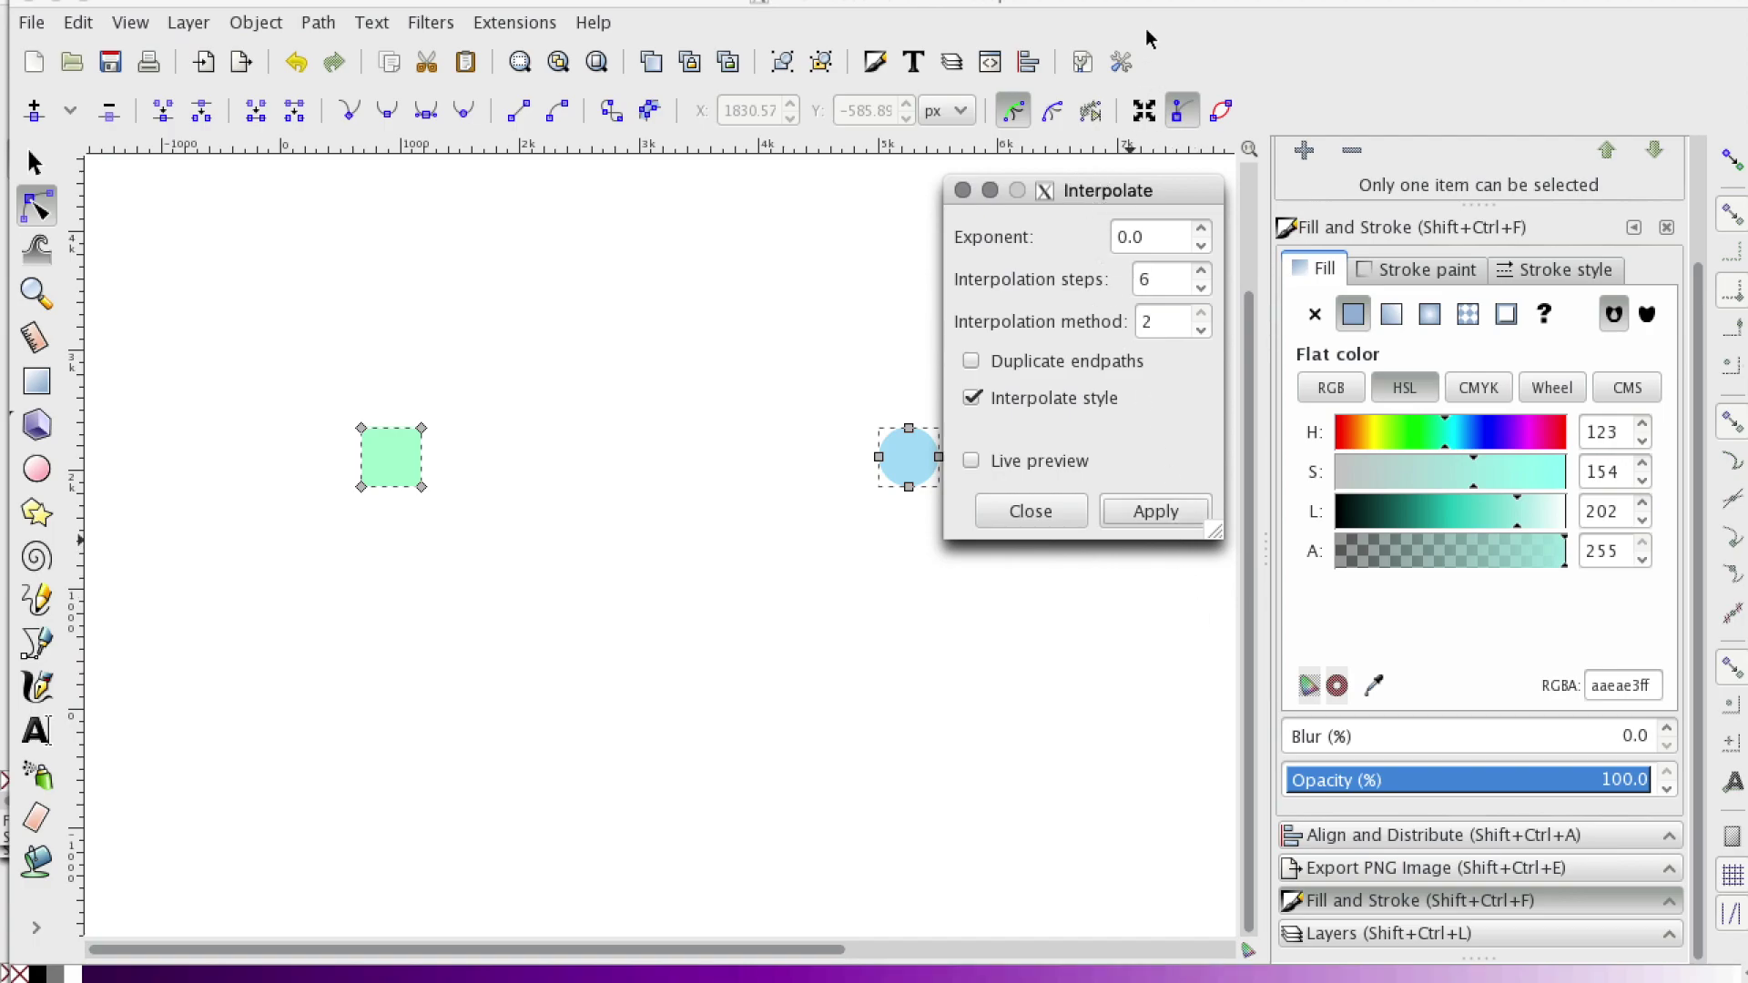
pyautogui.moveTo(1125, 189); pyautogui.dragTo(1137, 180)
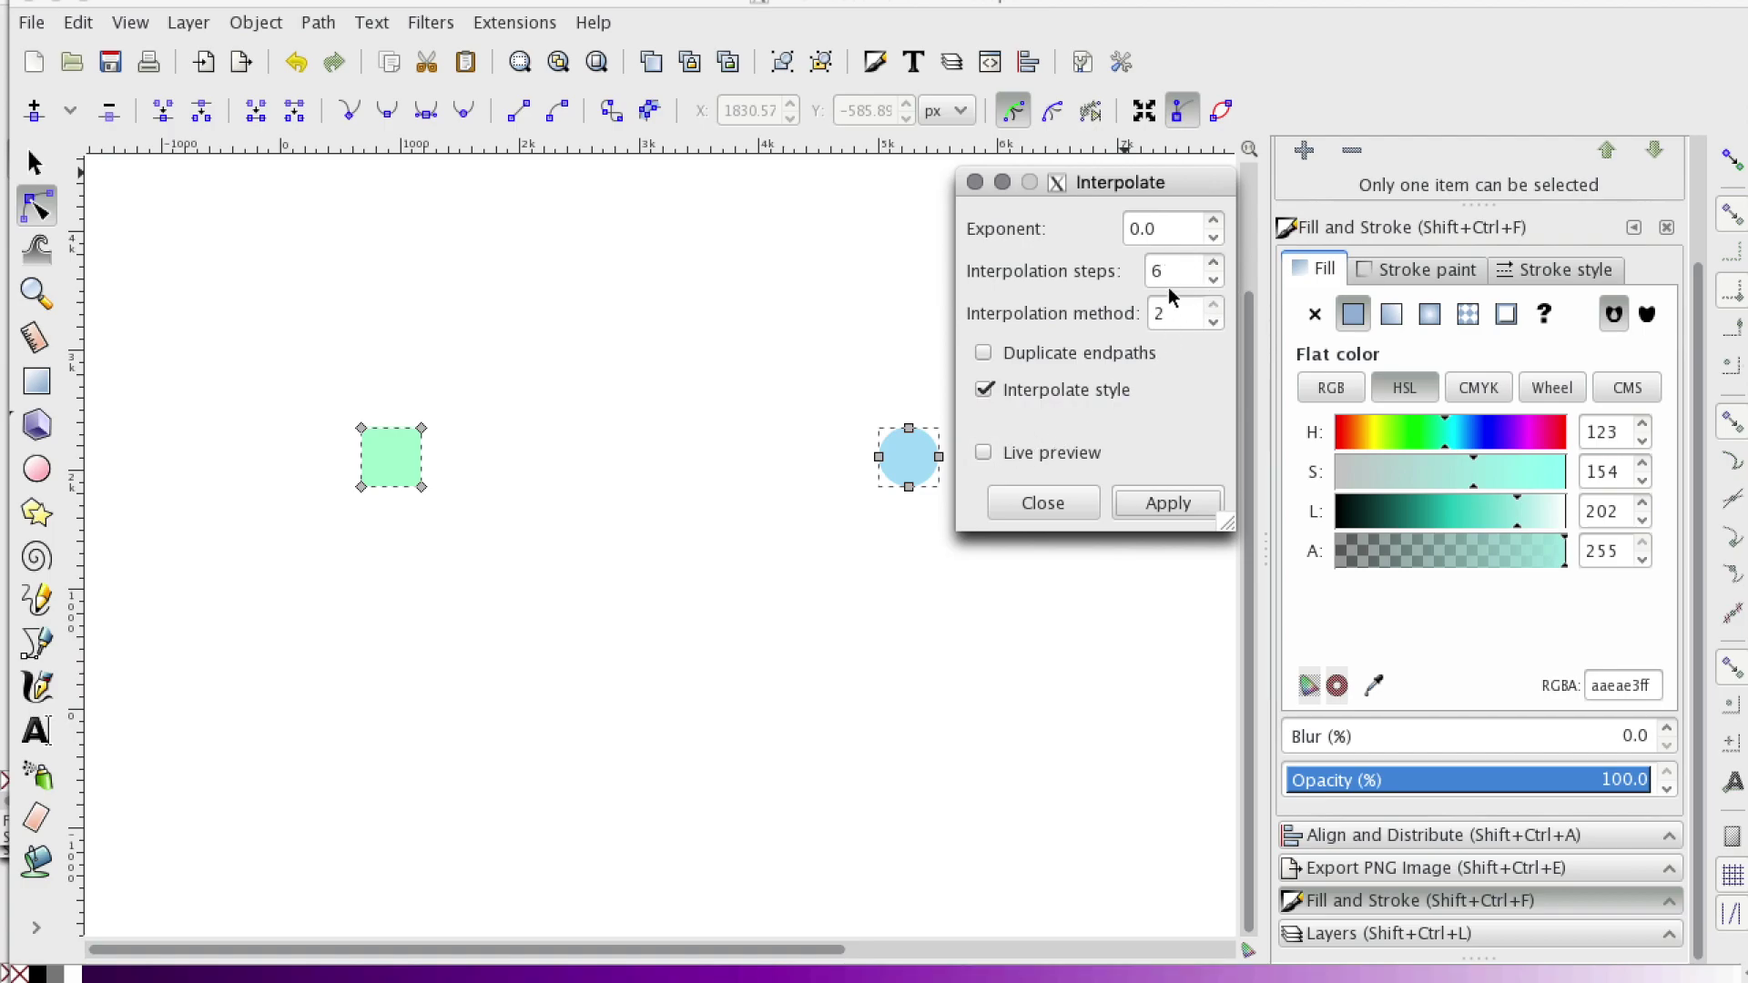
pyautogui.click(984, 454)
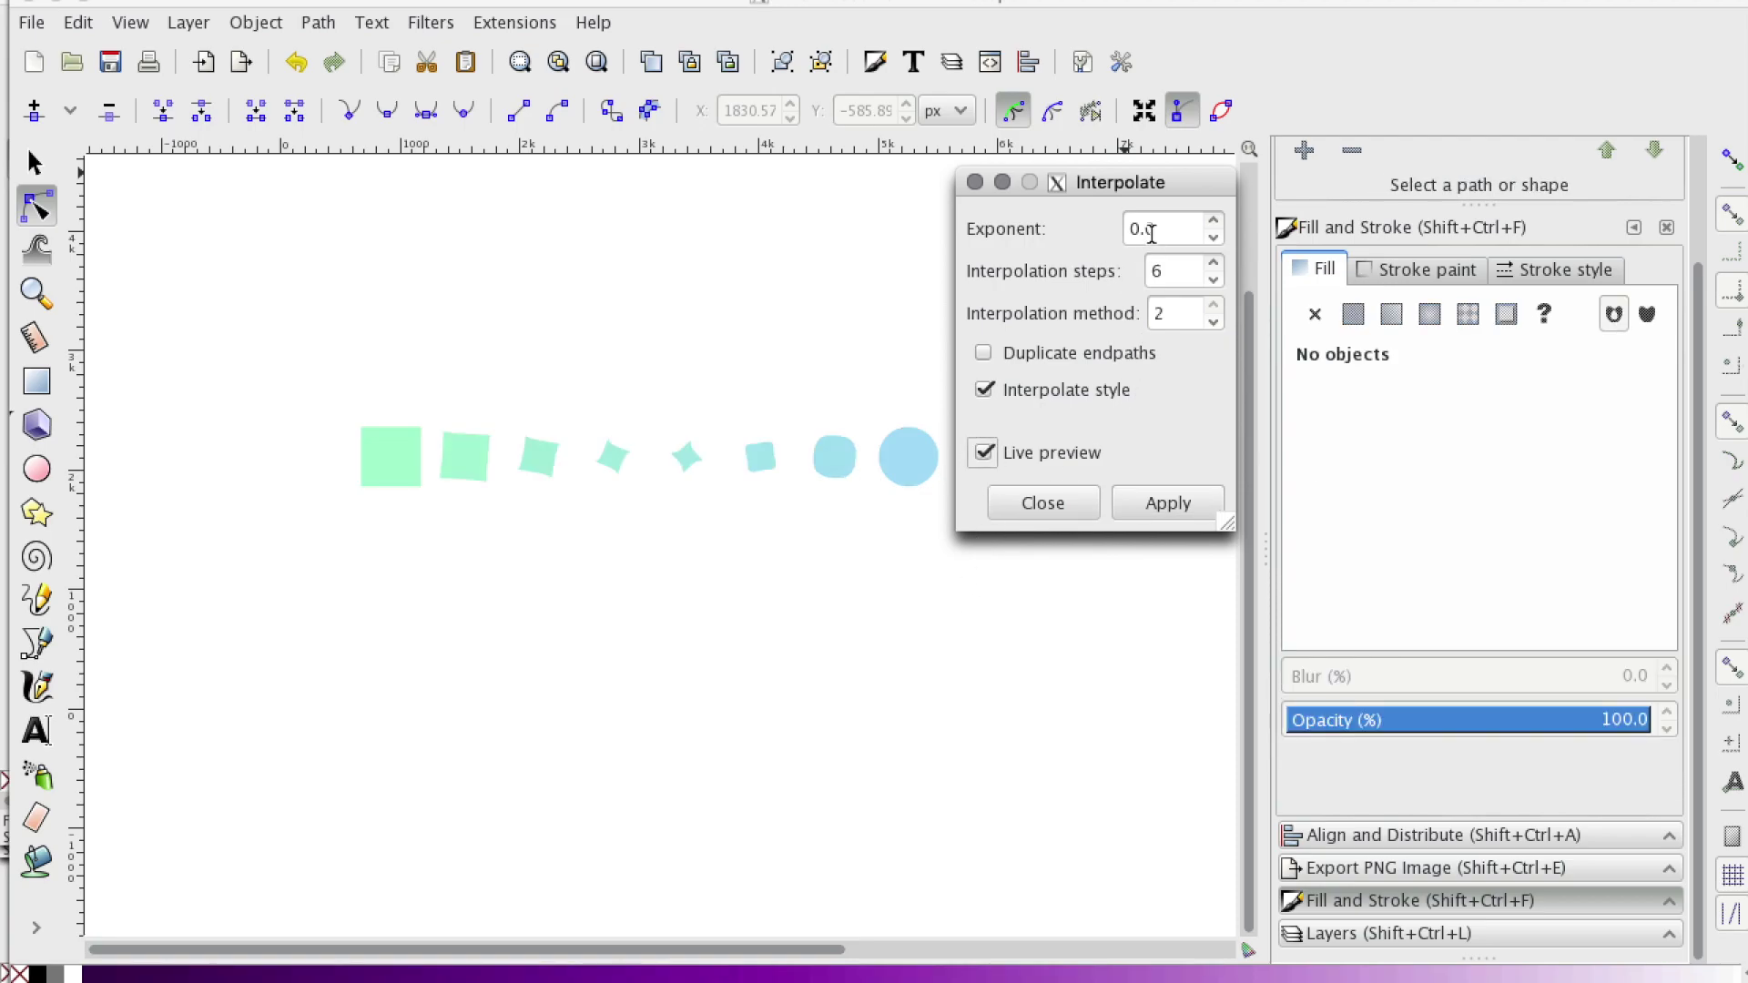
pyautogui.click(1172, 265)
pyautogui.click(997, 391)
# Step: Clear the selection and step Interpolation steps 6→5→4→5, ending at 5
pyautogui.click(934, 499)
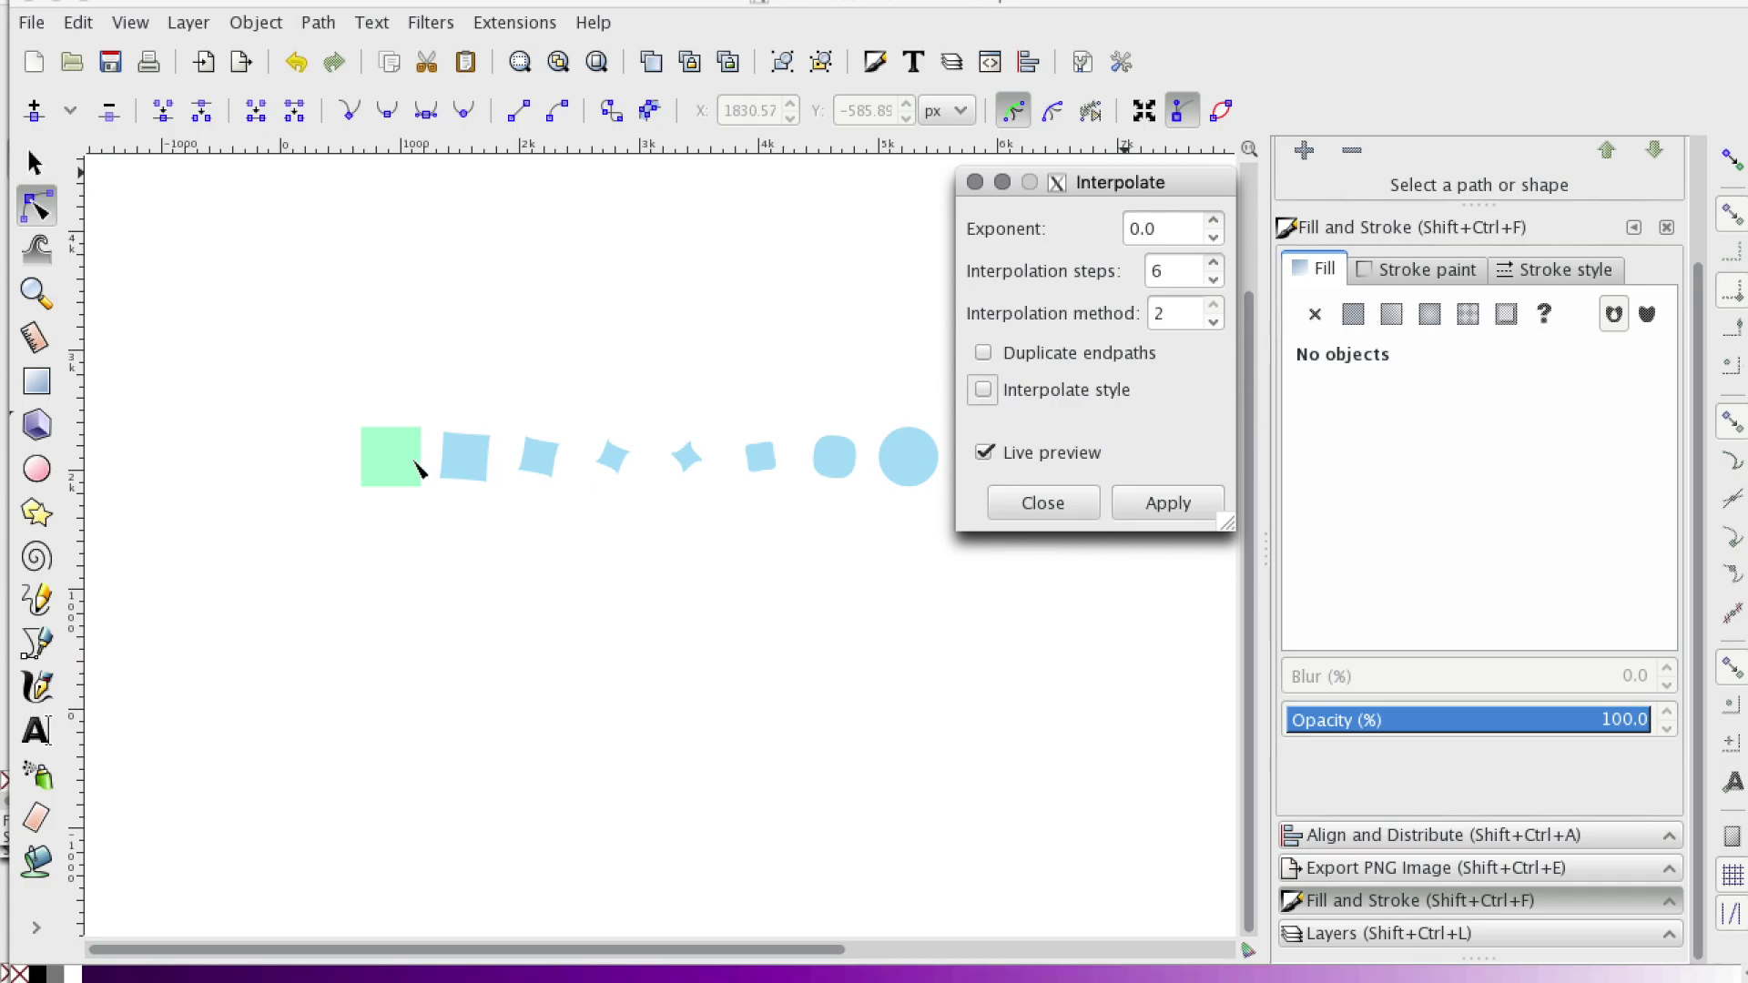
pyautogui.click(1213, 280)
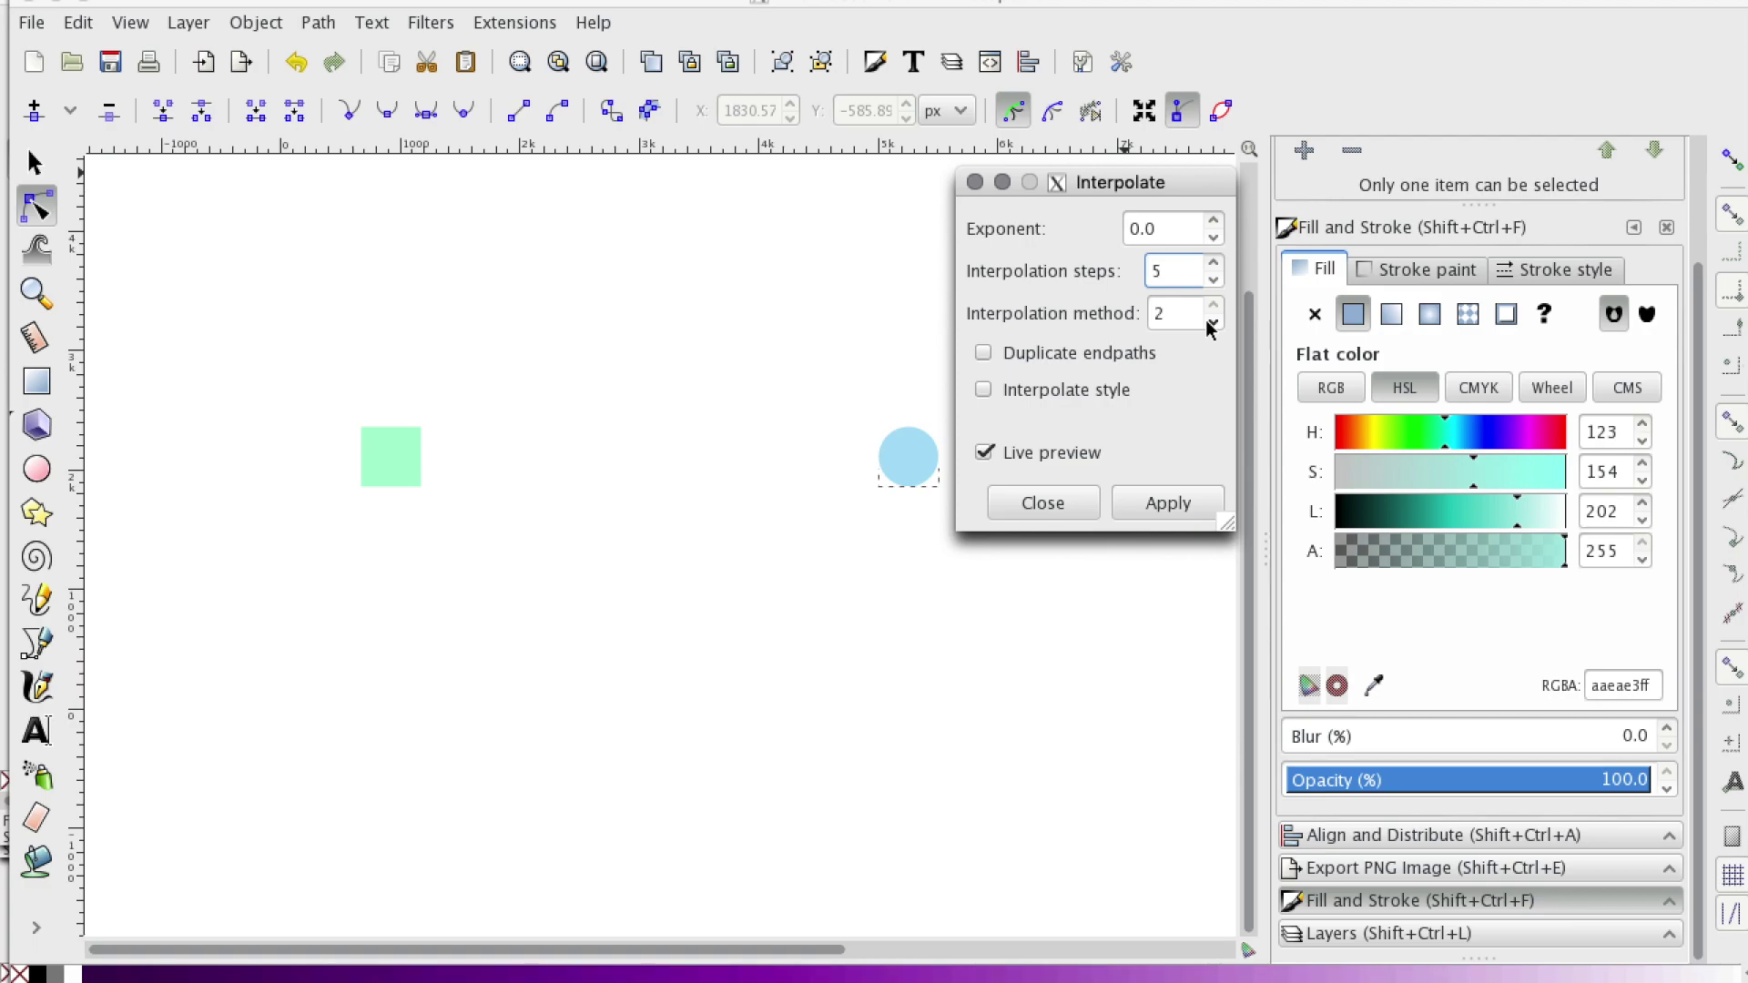
pyautogui.click(1213, 281)
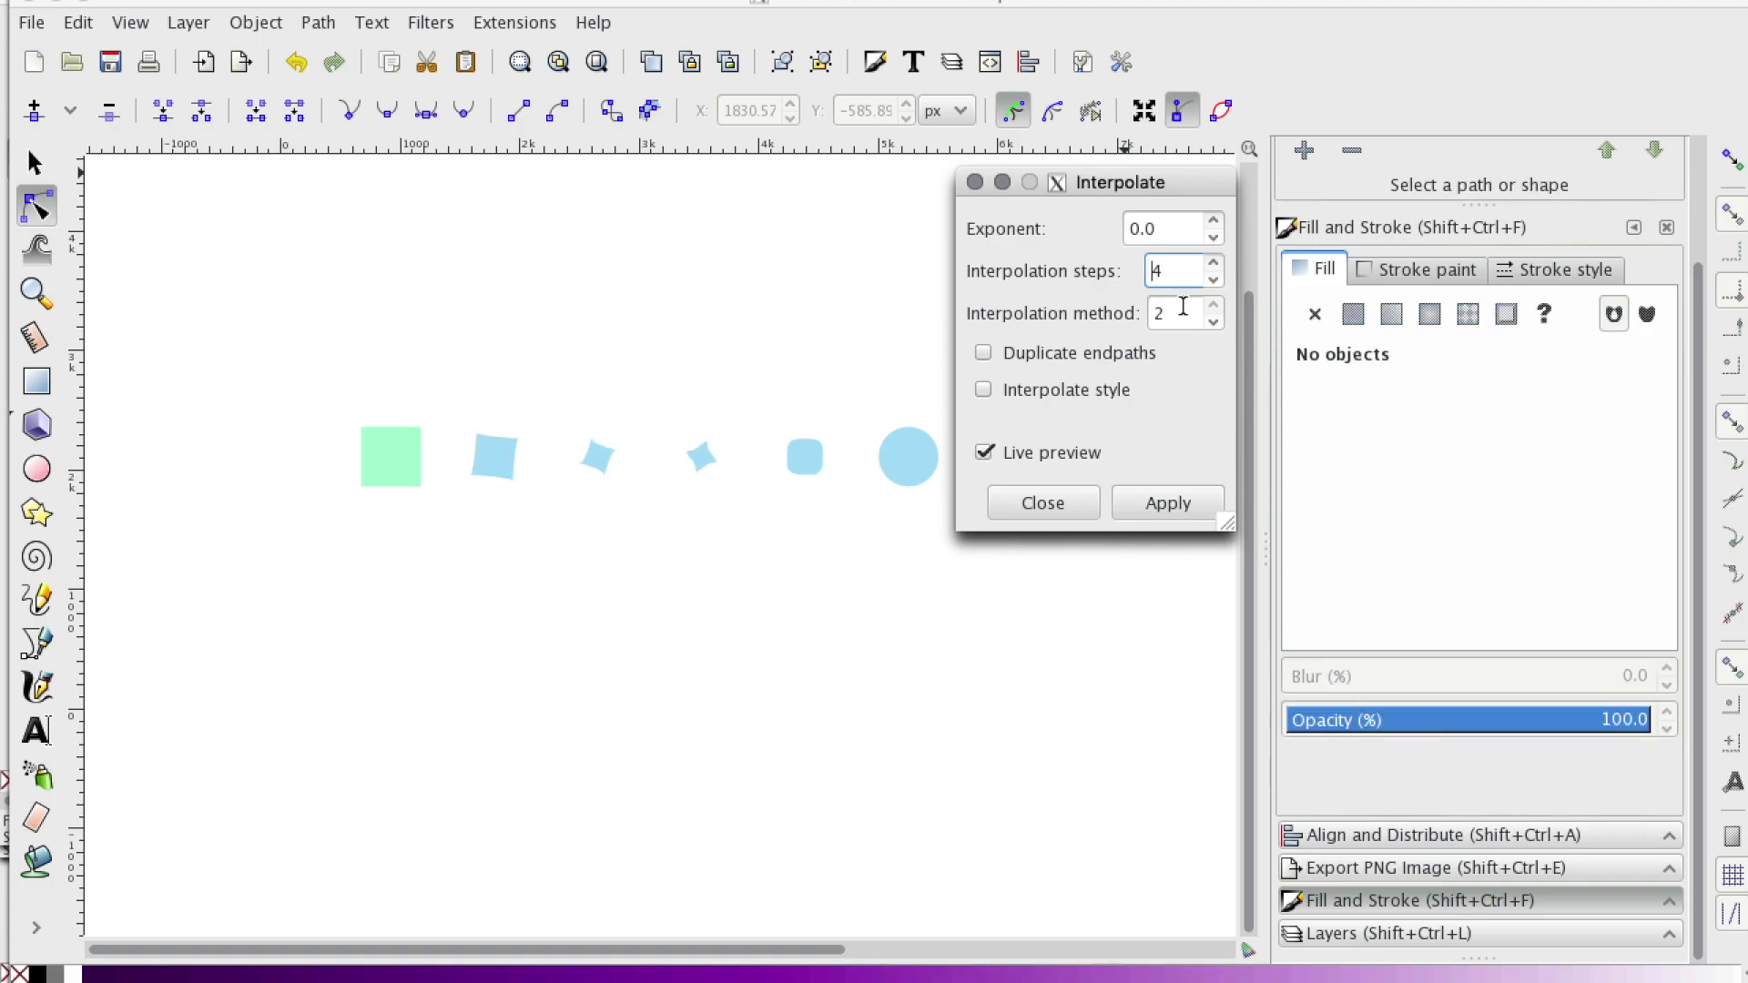
pyautogui.click(1214, 263)
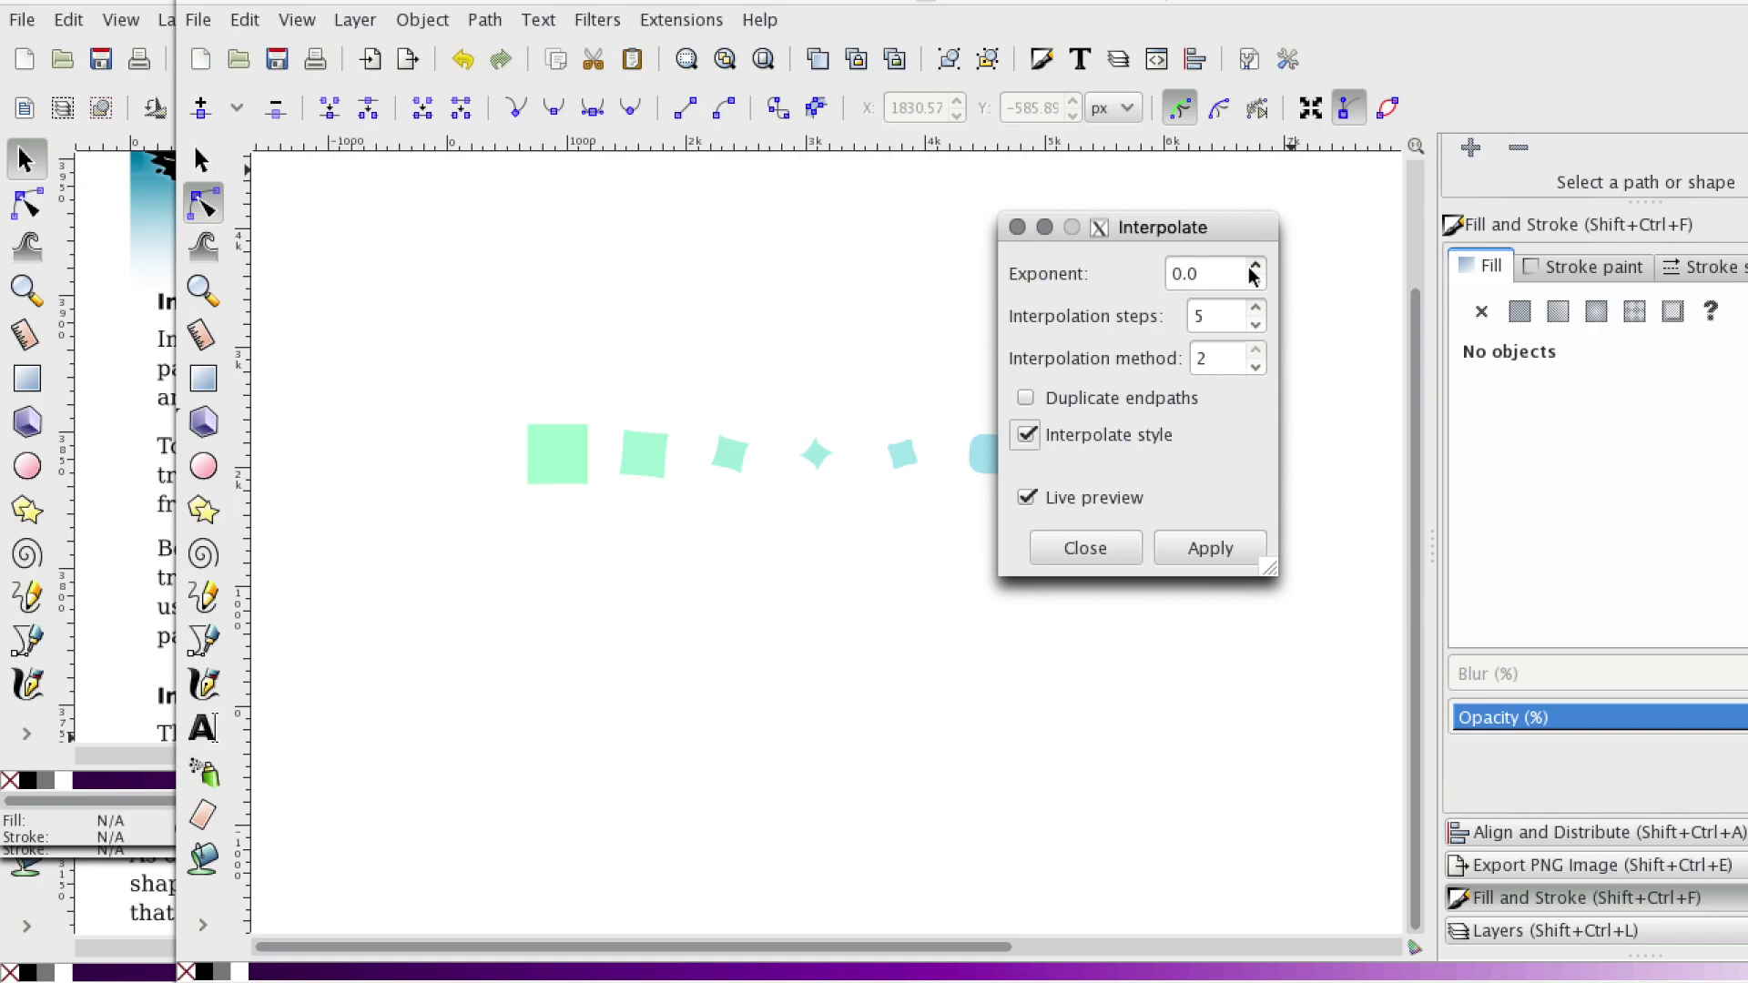
# Step: Raise the Interpolate exponent from 0.0 to 0.8, keeping the dialog clear of the shapes
pyautogui.moveTo(1194, 235); pyautogui.dragTo(1264, 222)
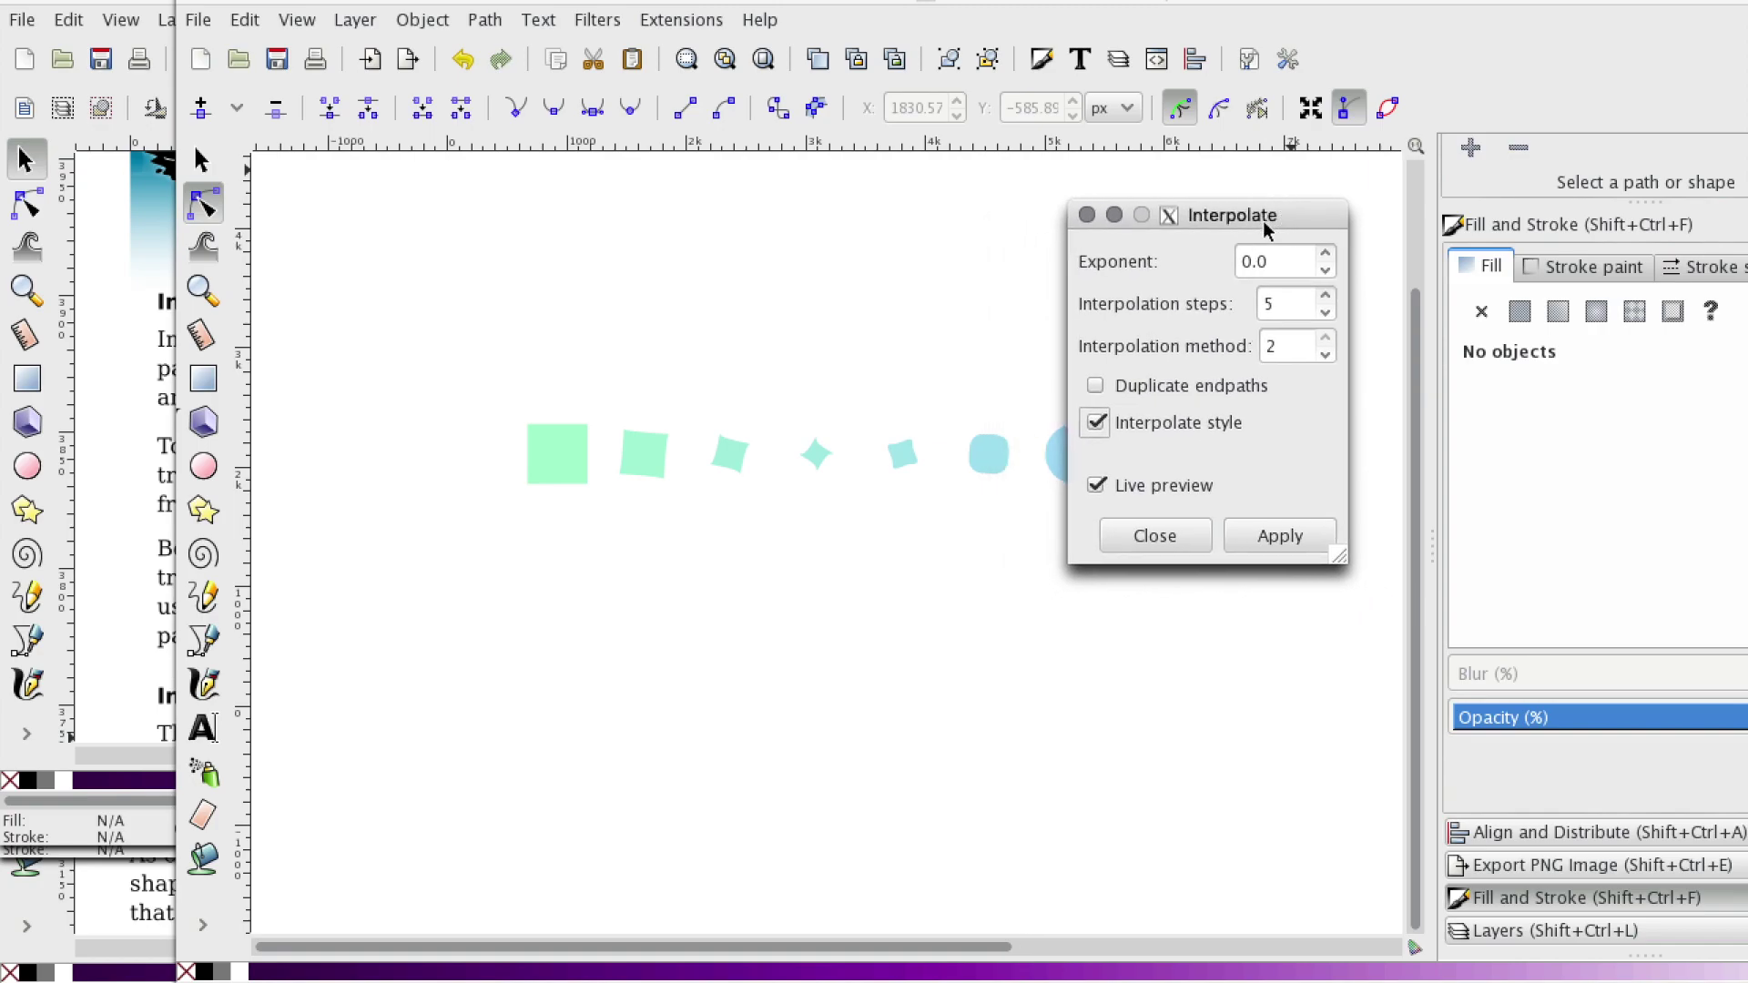
pyautogui.click(1325, 257)
pyautogui.click(1325, 256)
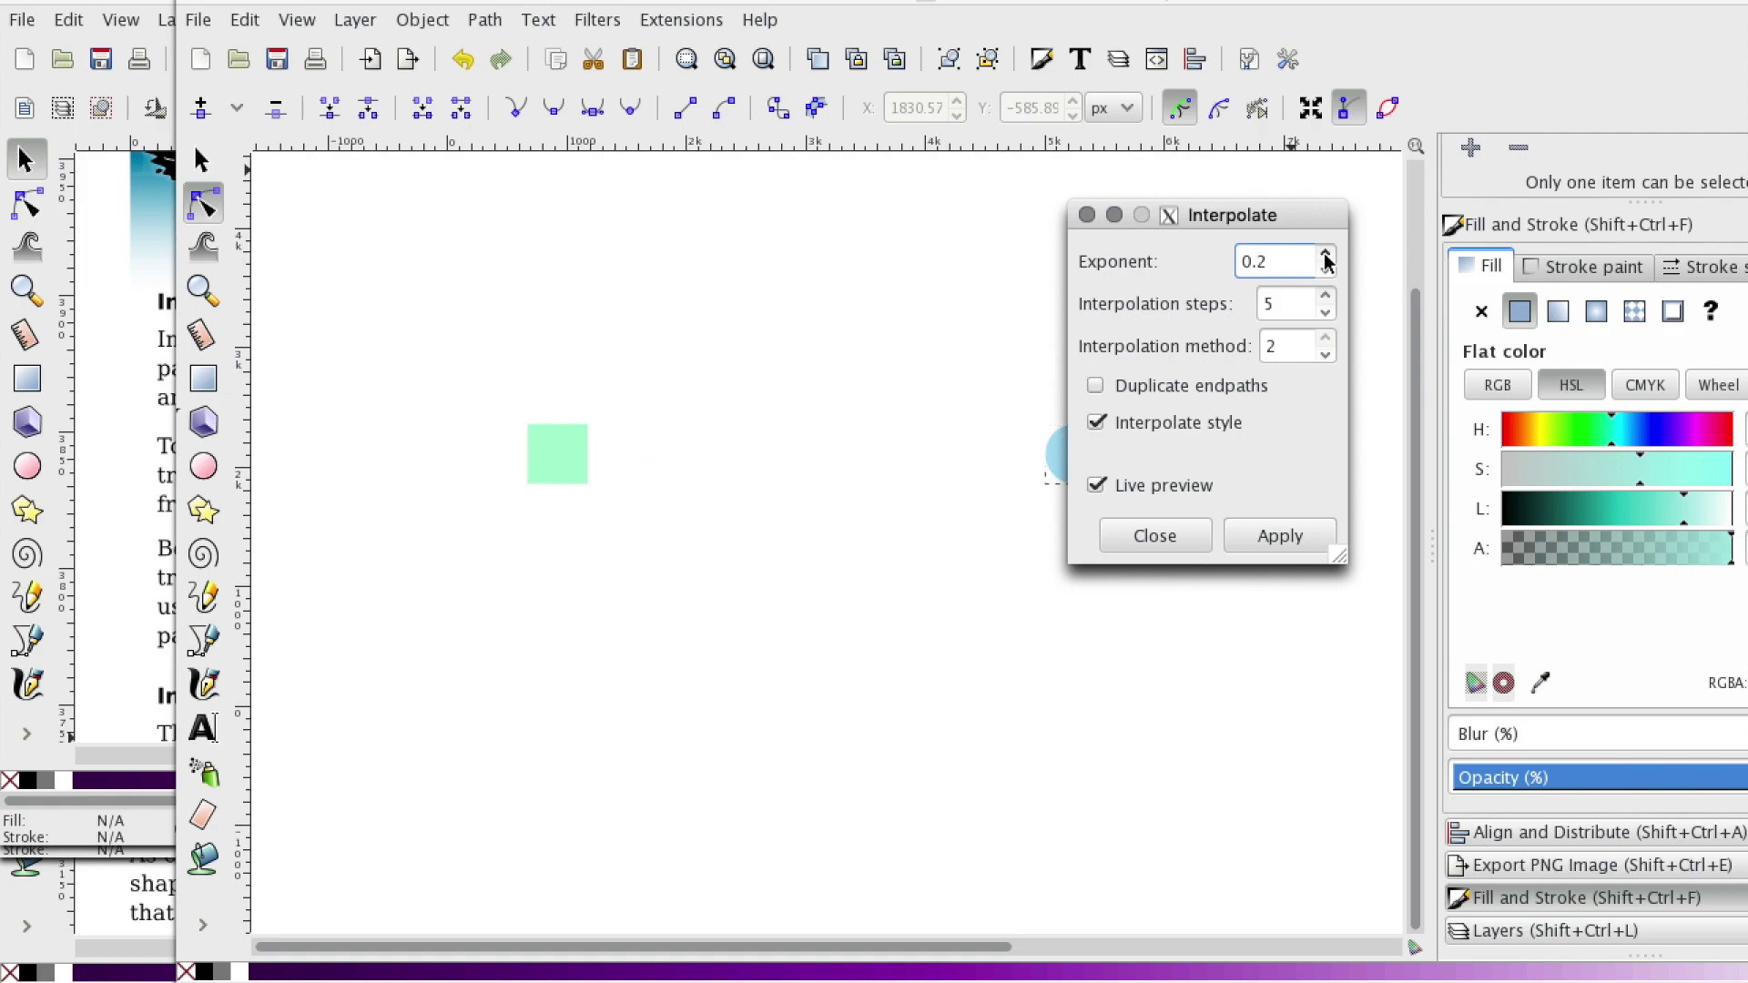
pyautogui.moveTo(1252, 214); pyautogui.dragTo(1313, 204)
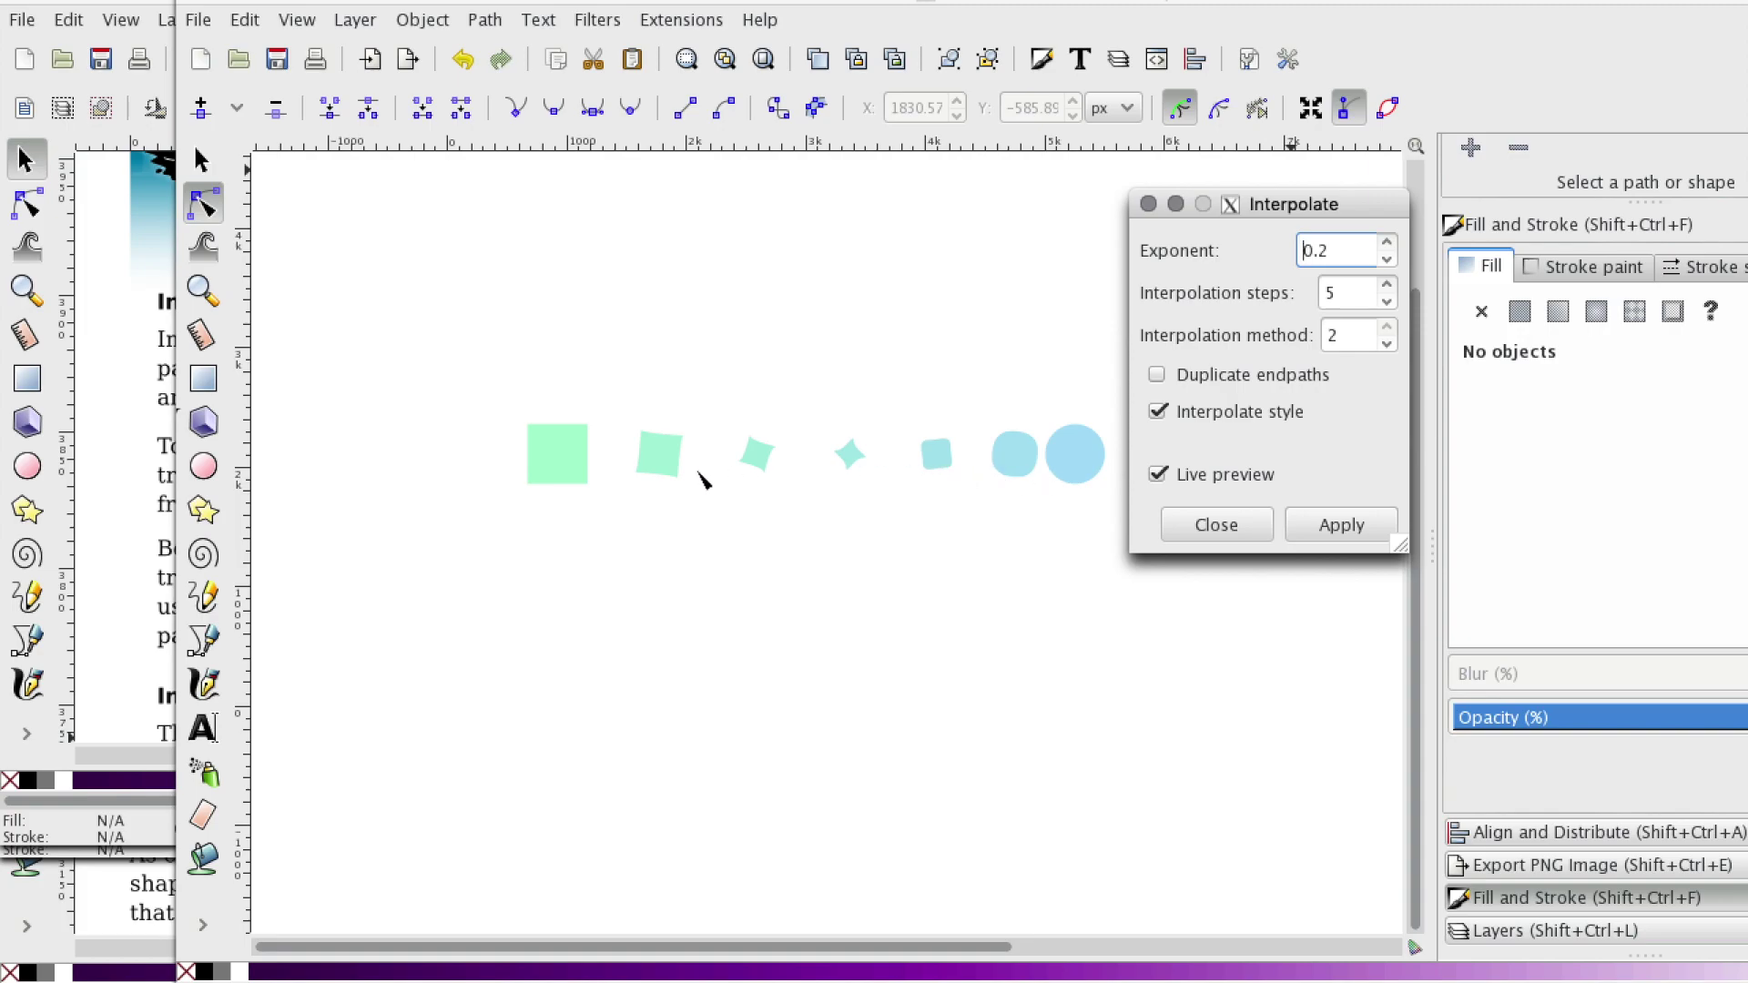
pyautogui.click(1386, 241)
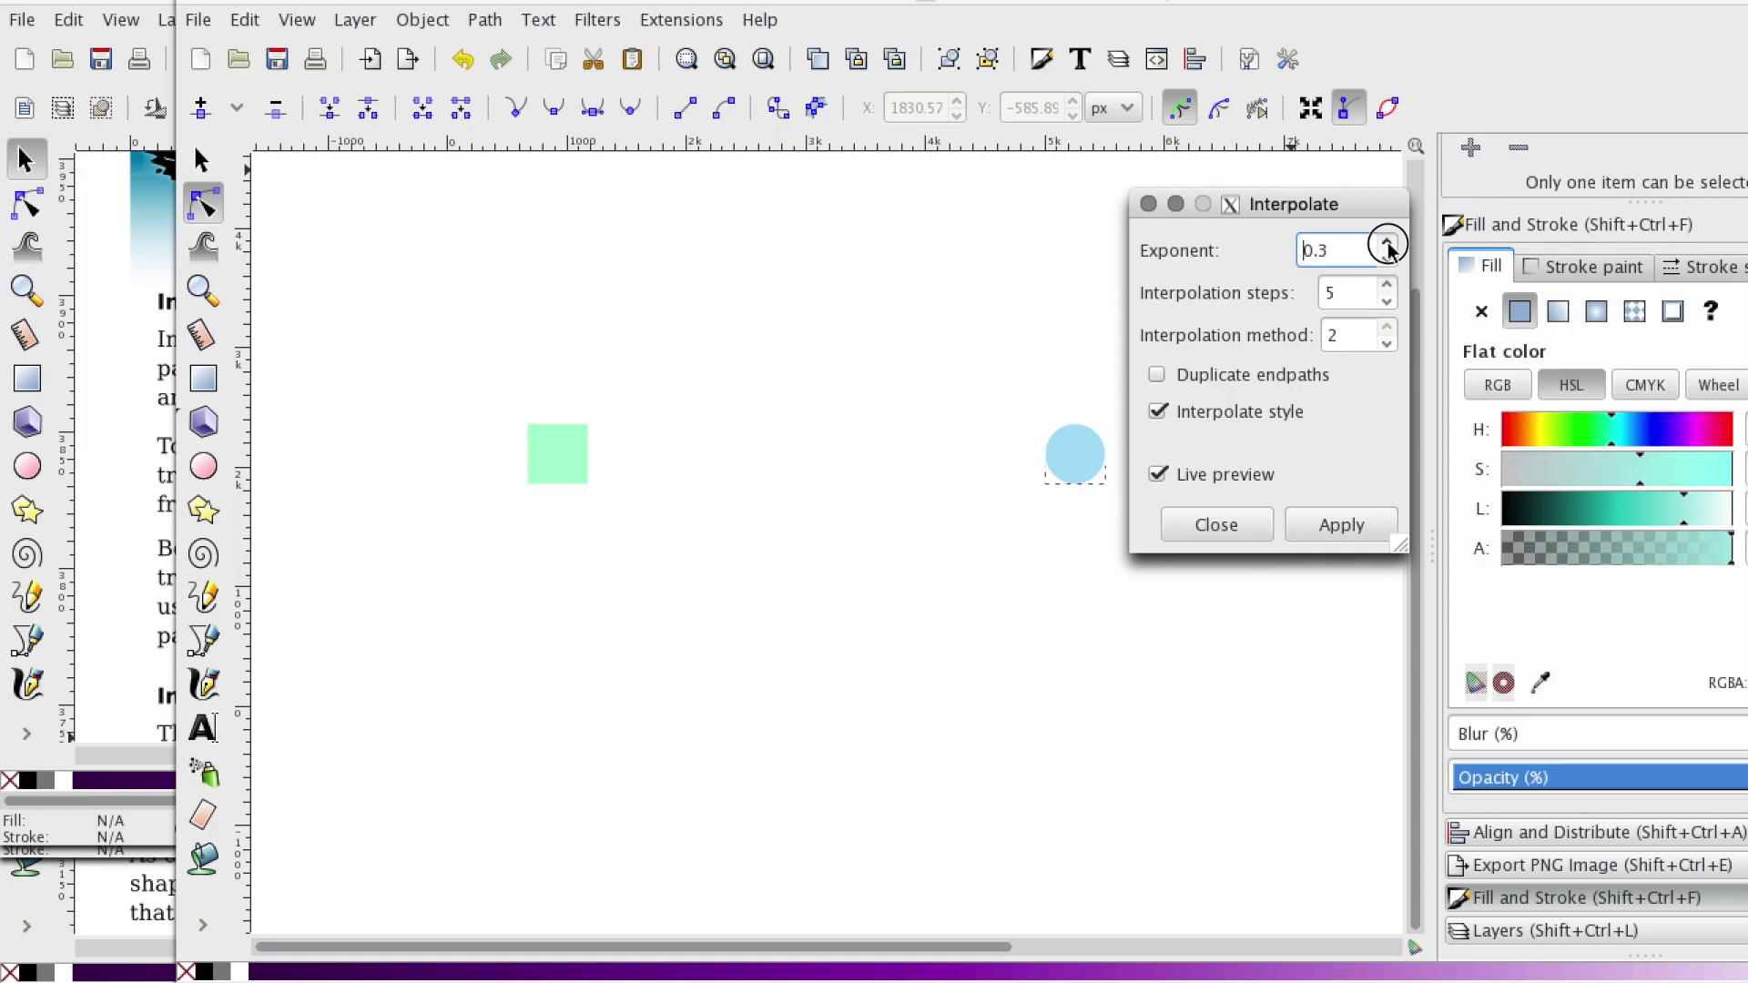
pyautogui.click(1386, 242)
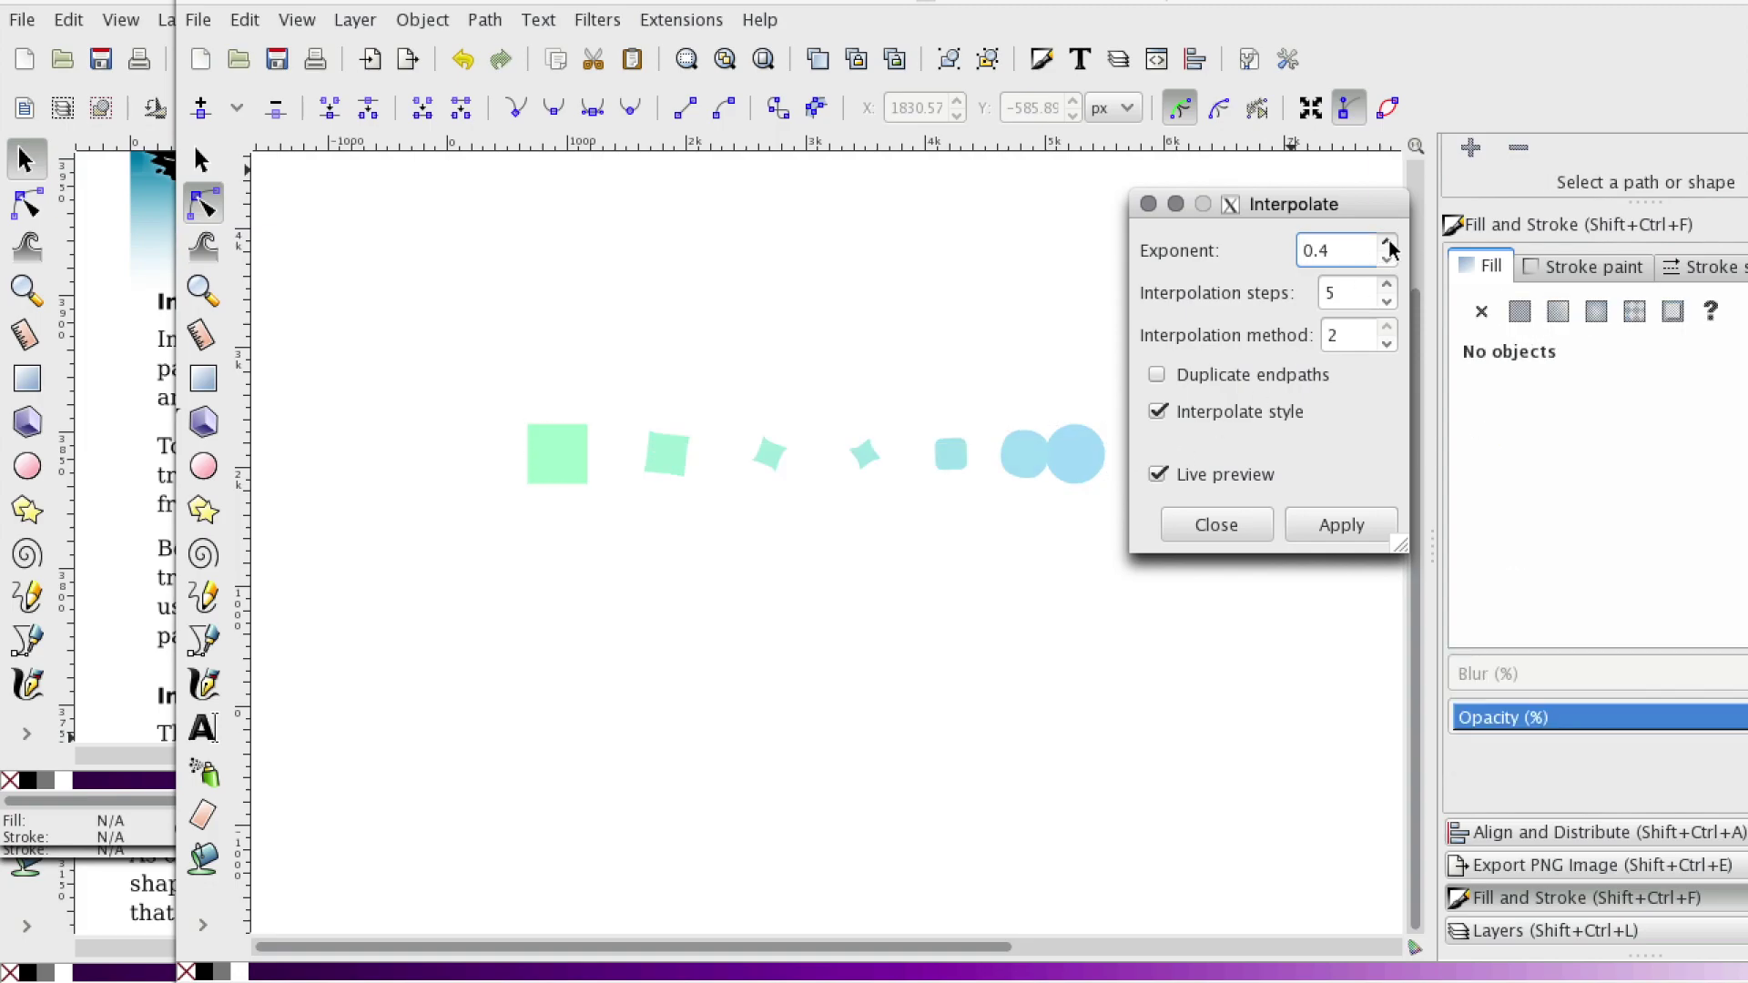
pyautogui.click(1387, 242)
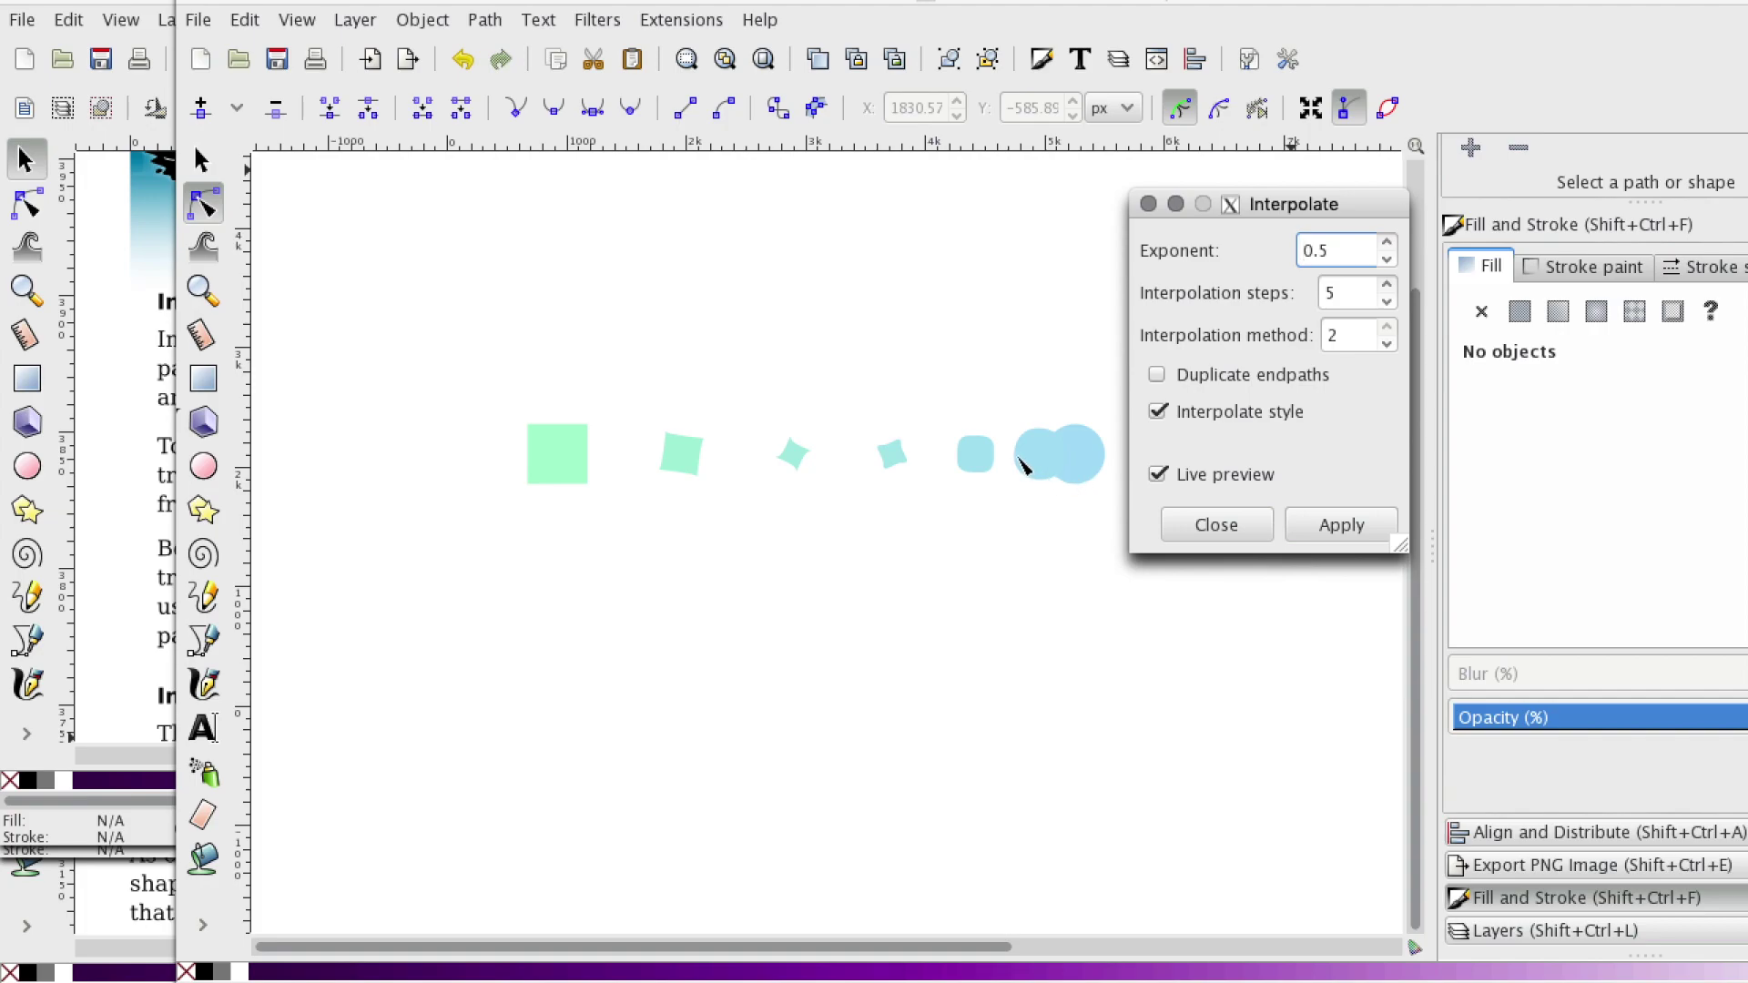
pyautogui.click(1386, 243)
pyautogui.click(1386, 243)
pyautogui.click(1386, 242)
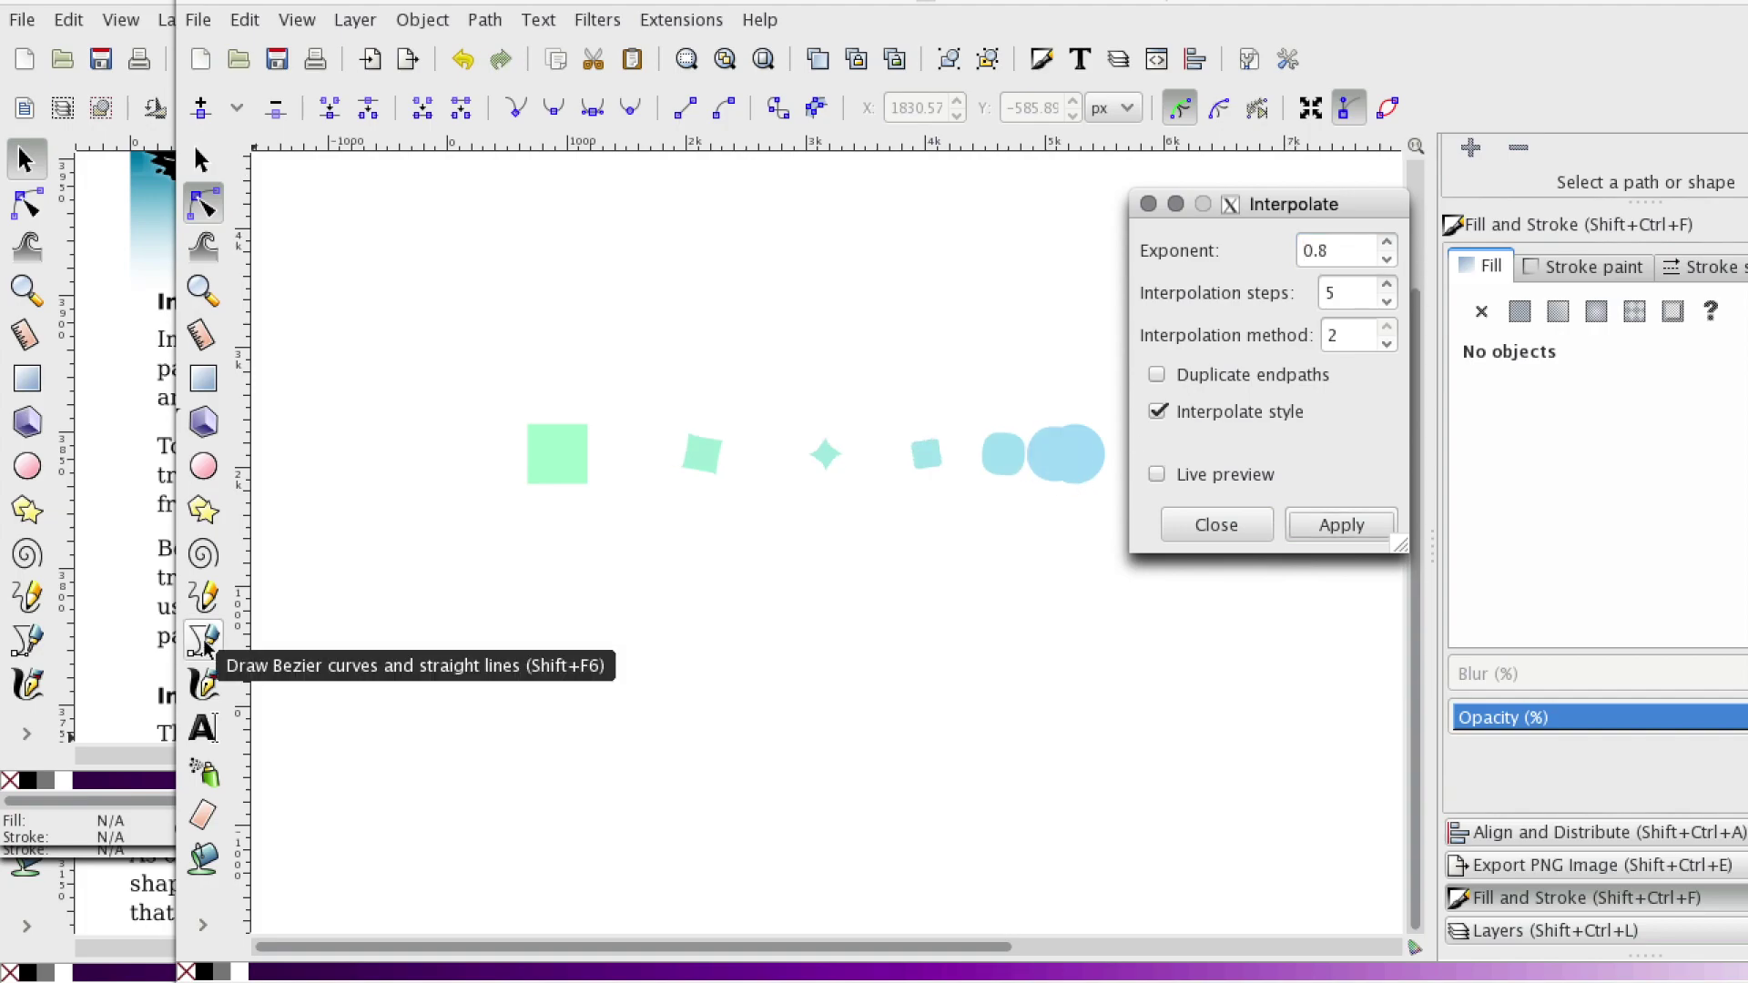